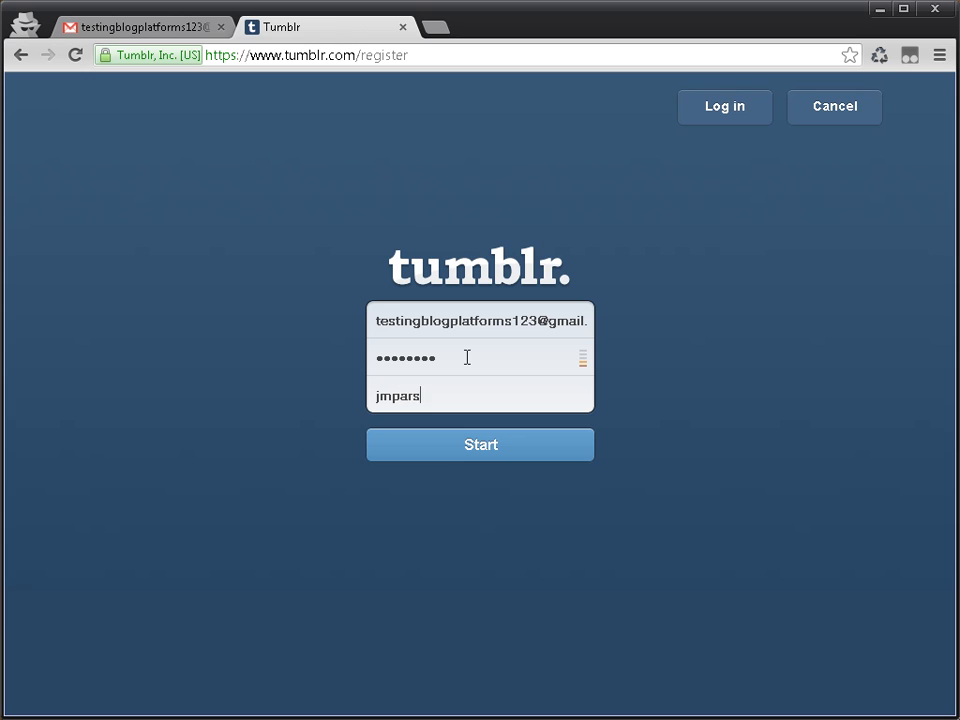
Step: Submit the sign-up details, then enter 42 as the age and agree to the Terms of Service
{"action": "left_click", "coordinate": [511, 447]}
{"action": "left_click", "coordinate": [382, 358]}
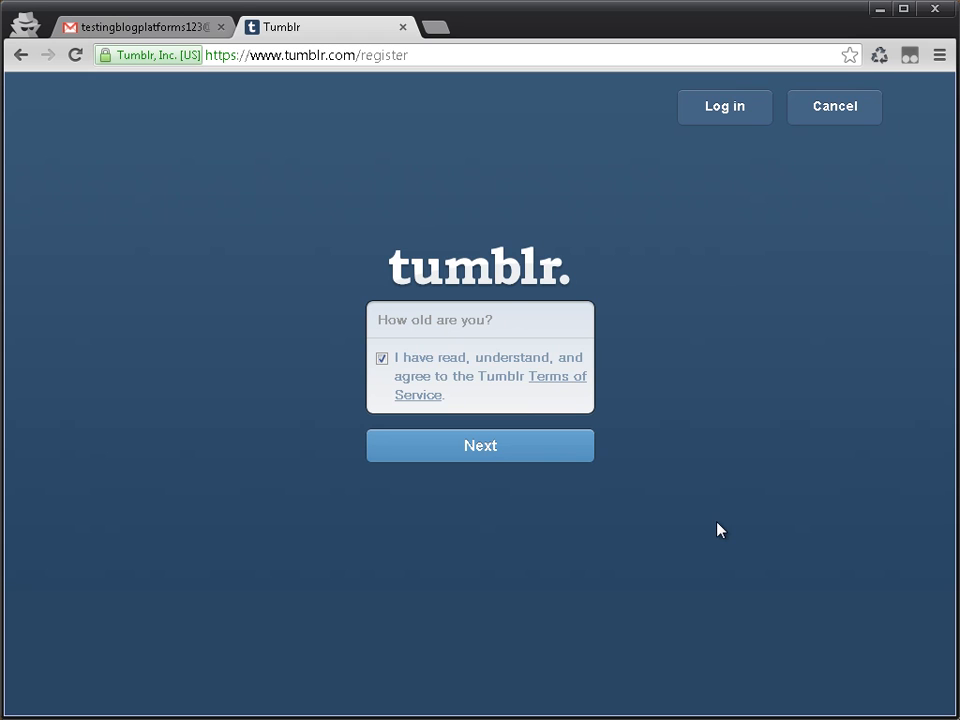
{"action": "type", "text": "42"}
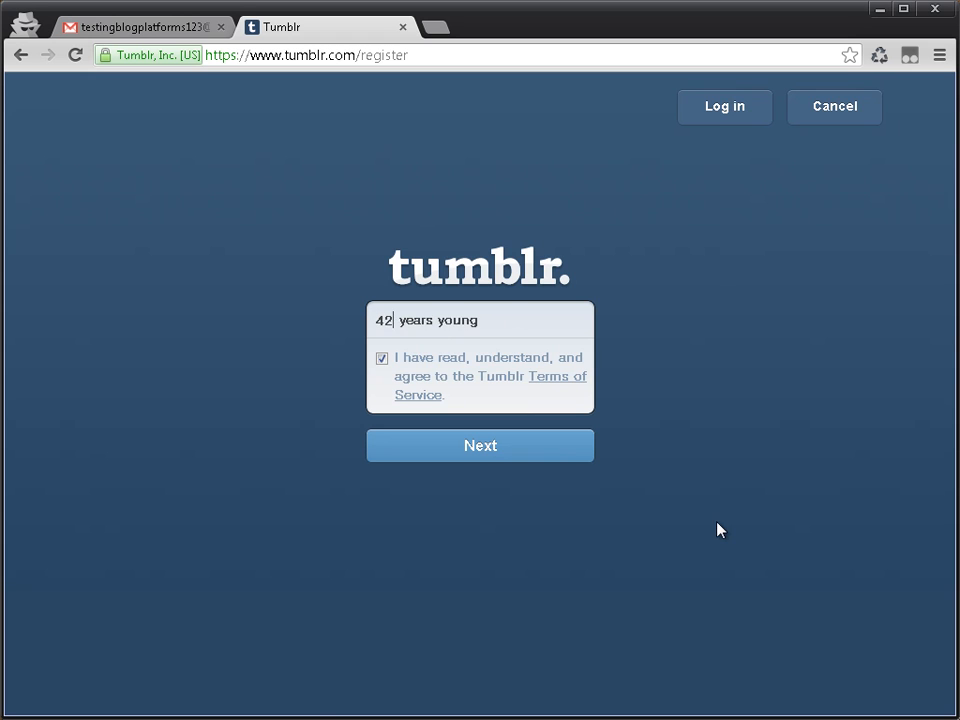
{"action": "left_click", "coordinate": [537, 450]}
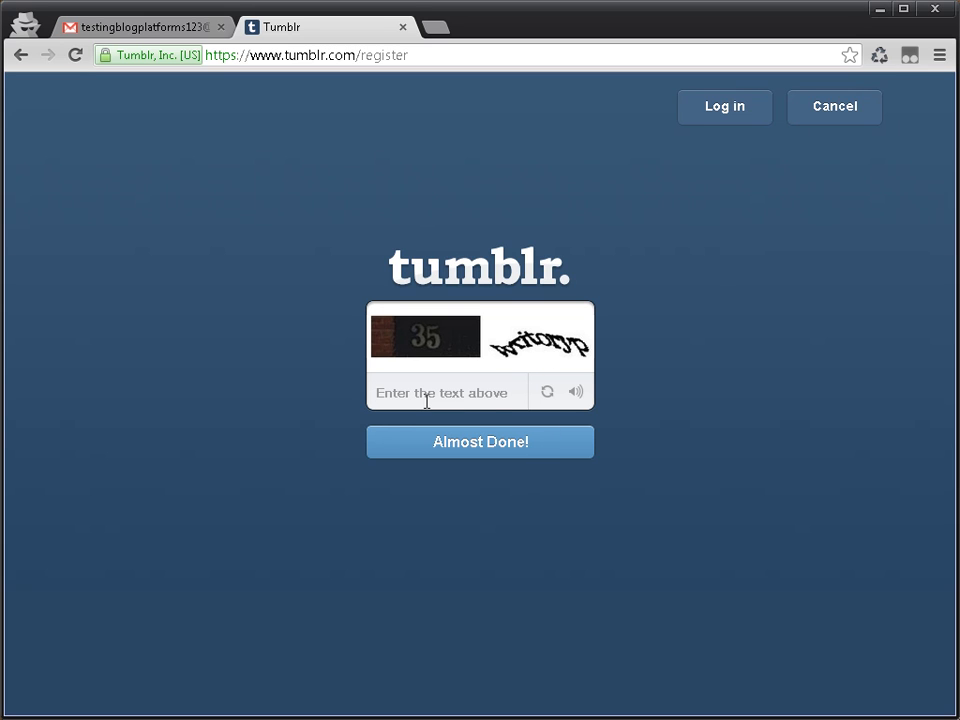
Step: Enter the captcha text shown in the images and complete the account registration
{"action": "type", "text": "35"}
{"action": "type", "text": " write"}
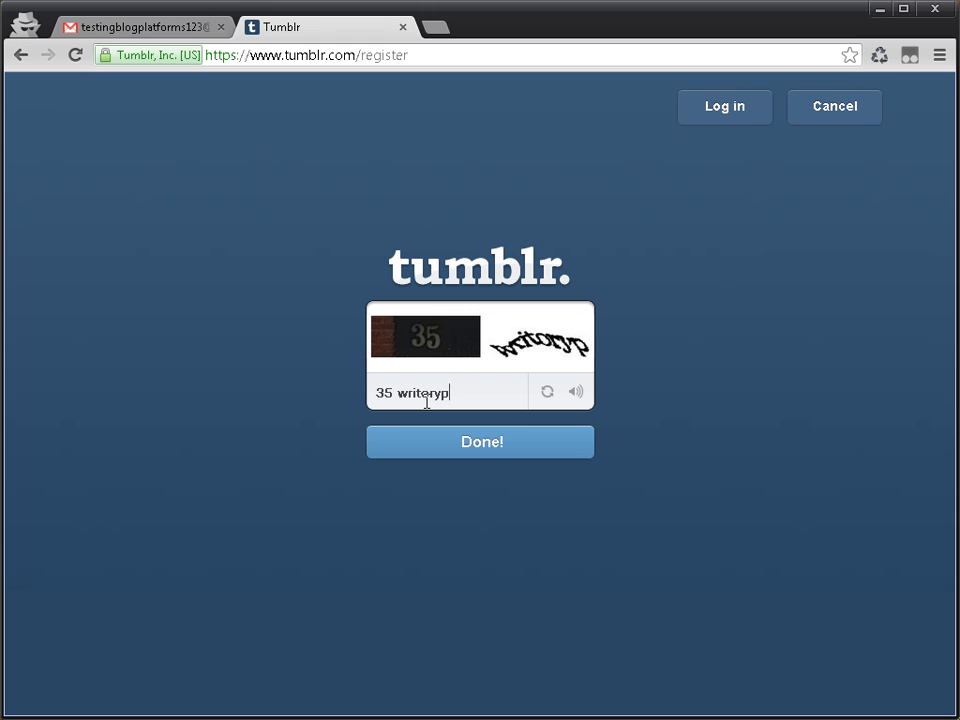
{"action": "left_click", "coordinate": [555, 452]}
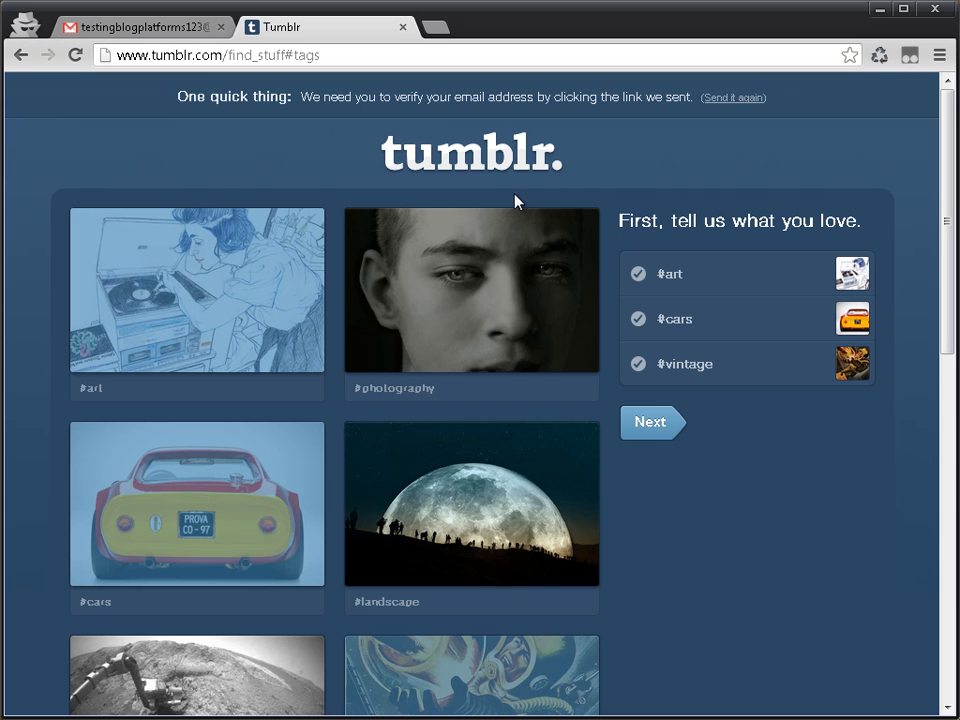
Step: Switch to Gmail, verify the email address through the Tumblr verification email, and close the confirmation page
{"action": "left_click", "coordinate": [143, 26]}
{"action": "left_click", "coordinate": [99, 228]}
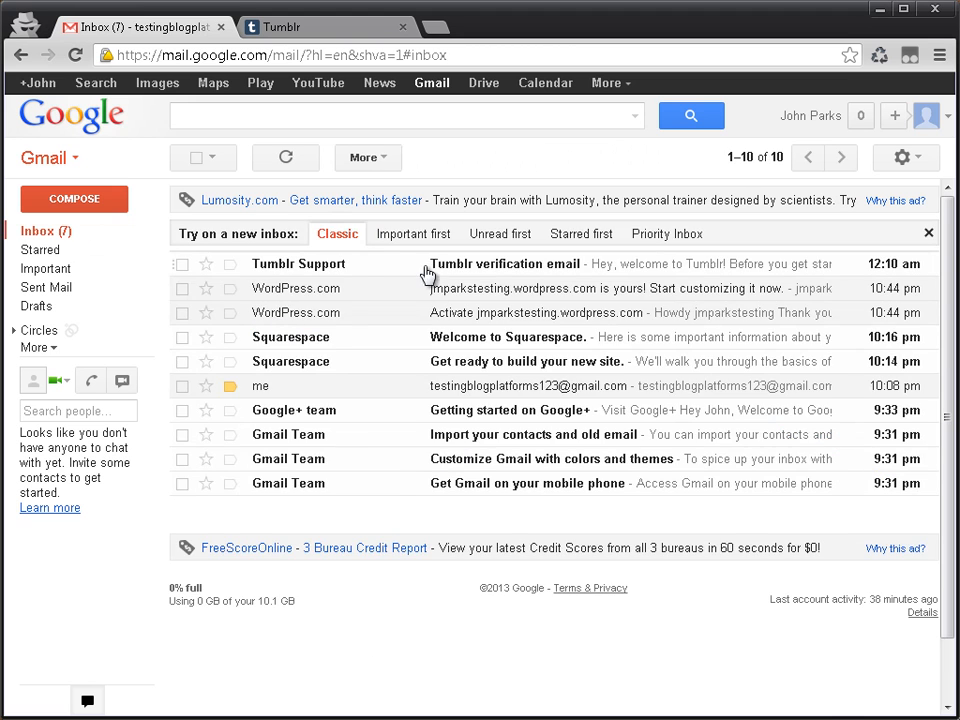
{"action": "left_click", "coordinate": [425, 268]}
{"action": "left_click", "coordinate": [486, 505]}
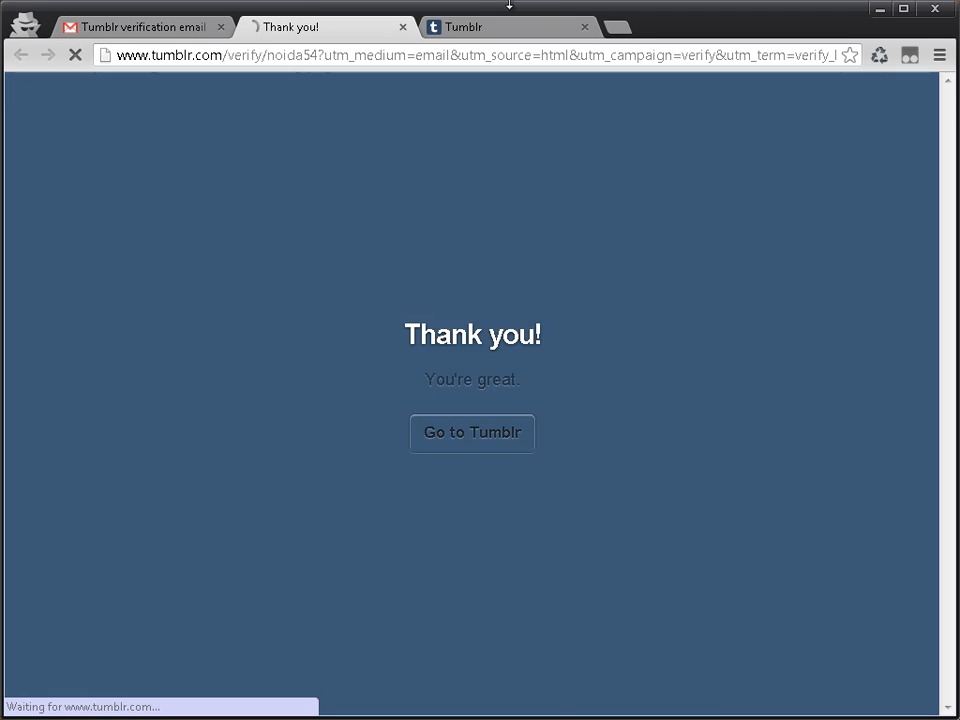
{"action": "key", "text": "ctrl+w"}
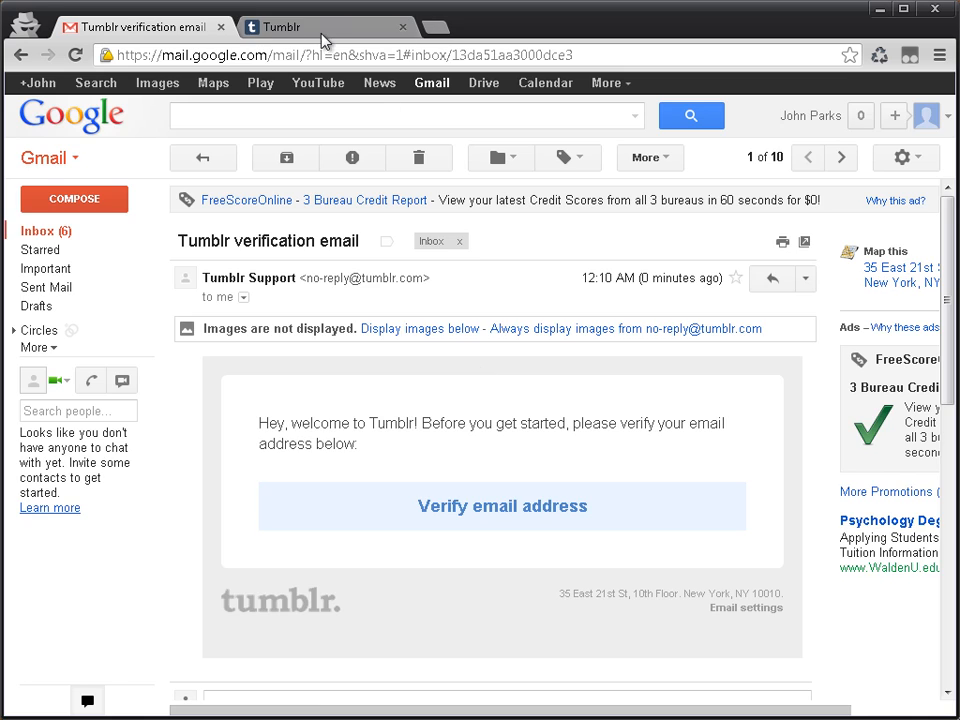
Step: Return to Tumblr, refresh the interest selection page and continue to the suggested blogs
{"action": "left_click", "coordinate": [321, 34]}
{"action": "key", "text": "F5"}
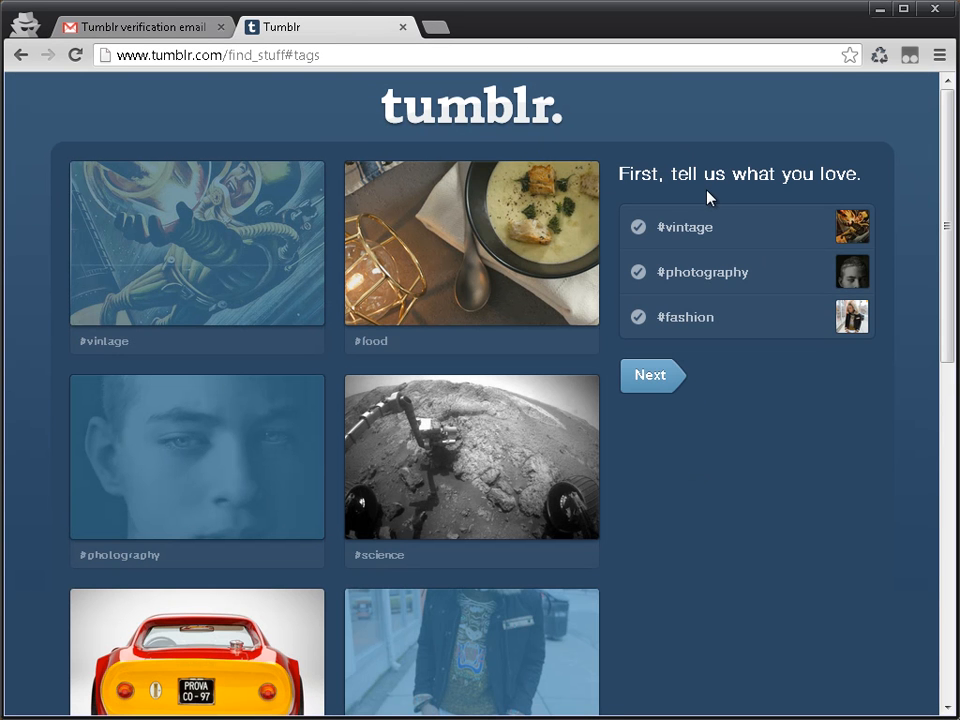
{"action": "scroll", "coordinate": [647, 585], "scroll_direction": "down", "scroll_amount": 8}
{"action": "scroll", "coordinate": [647, 585], "scroll_direction": "up", "scroll_amount": 8}
{"action": "left_click", "coordinate": [641, 284]}
{"action": "left_click", "coordinate": [653, 350]}
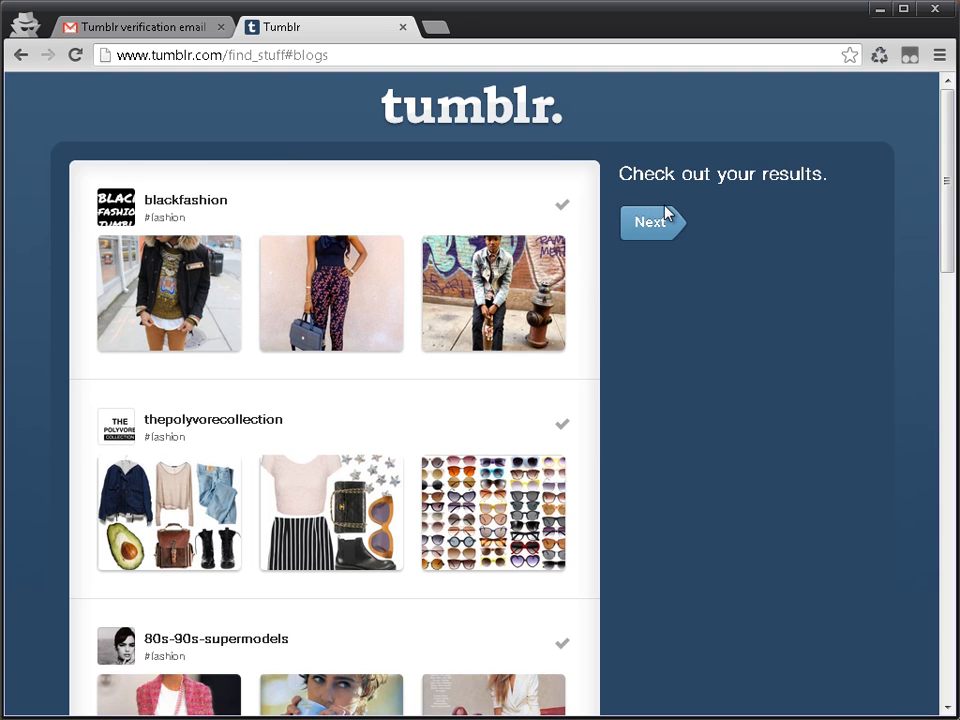
Step: Check the suggested blogs again and finish the setup, skipping the search for friends
{"action": "left_click", "coordinate": [660, 234]}
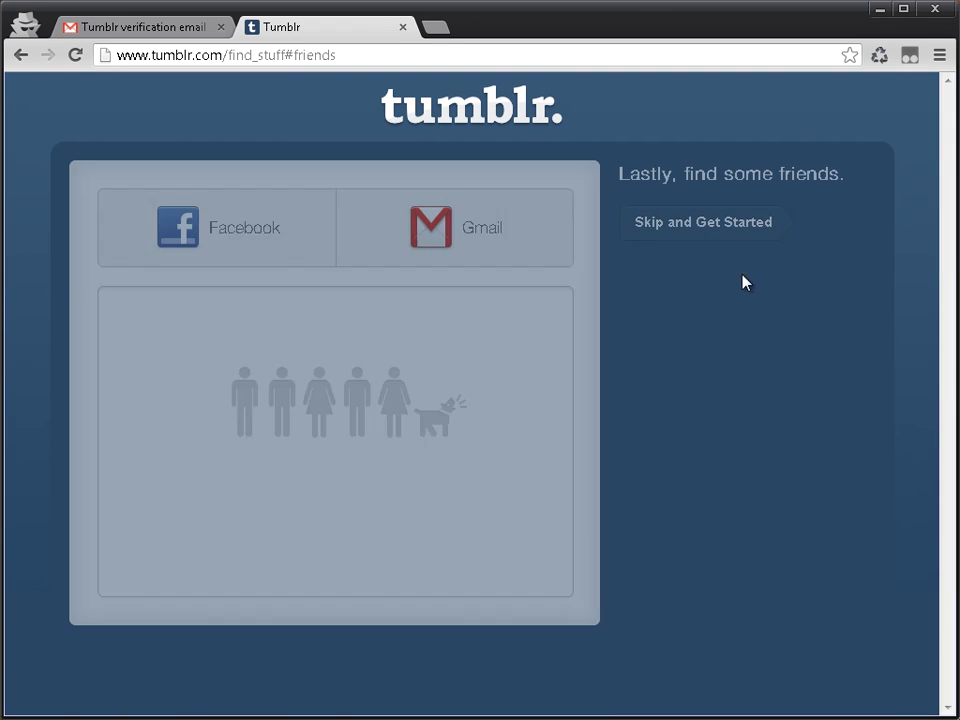
{"action": "key", "text": "alt+Left"}
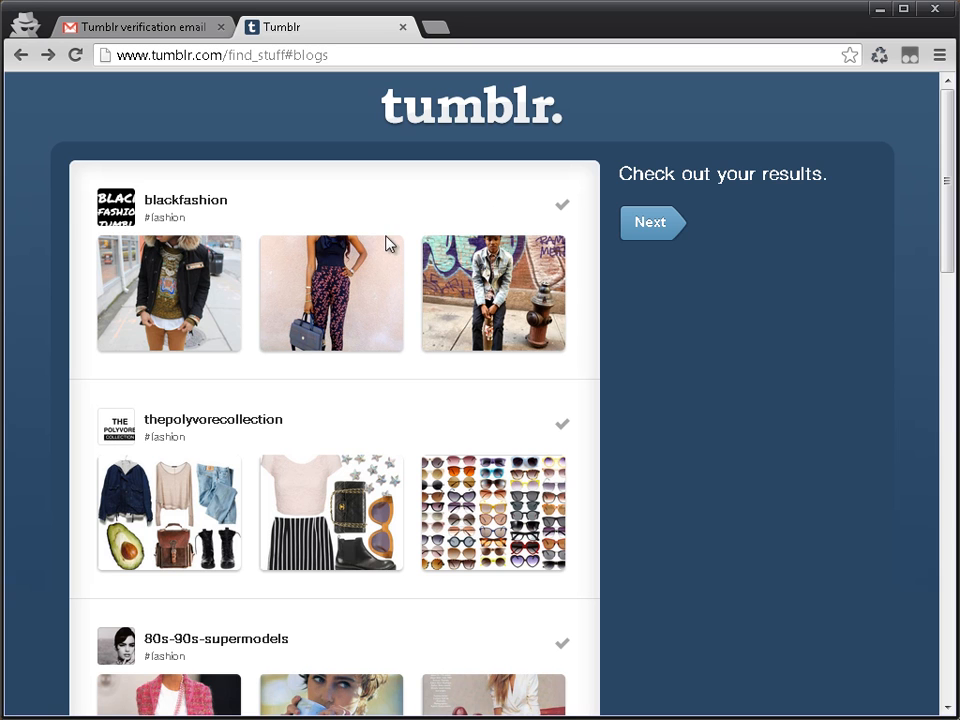
{"action": "left_click_drag", "start_coordinate": [229, 200], "coordinate": [80, 207]}
{"action": "left_click", "coordinate": [645, 228]}
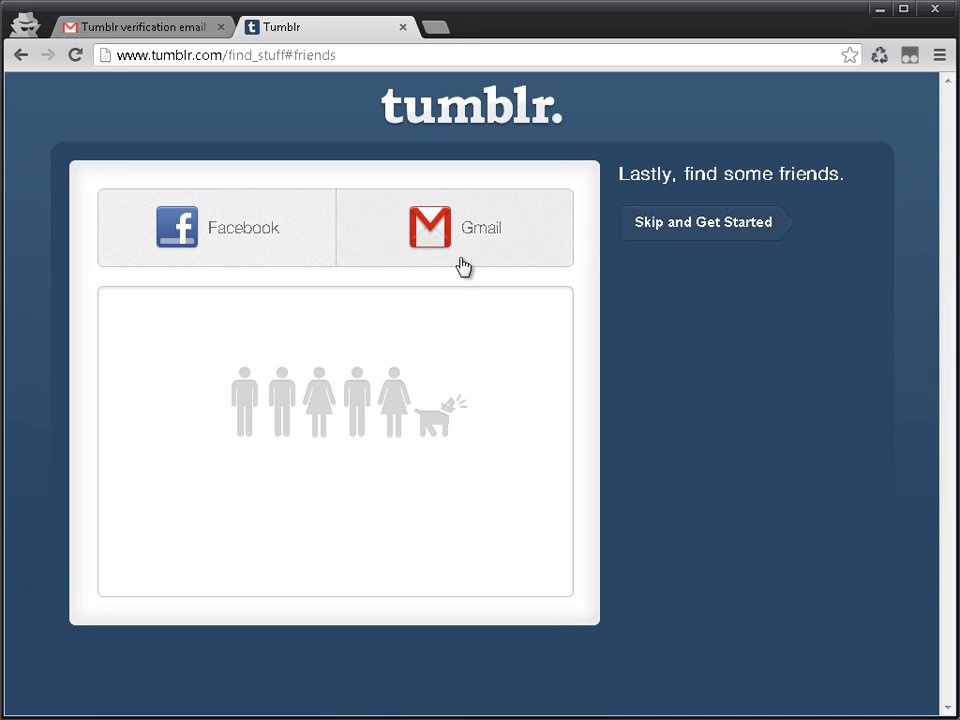
{"action": "left_click", "coordinate": [712, 236]}
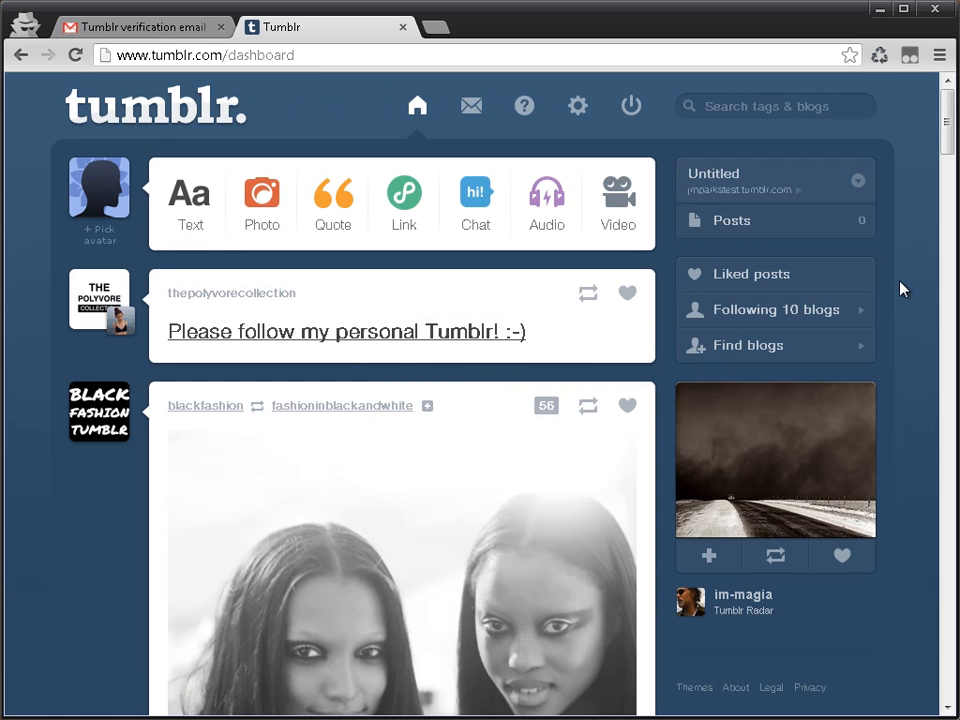
Step: Look over the dashboard feed and open the list of followed blogs
{"action": "scroll", "coordinate": [692, 643], "scroll_direction": "down", "scroll_amount": 5}
{"action": "scroll", "coordinate": [692, 643], "scroll_direction": "down", "scroll_amount": 20}
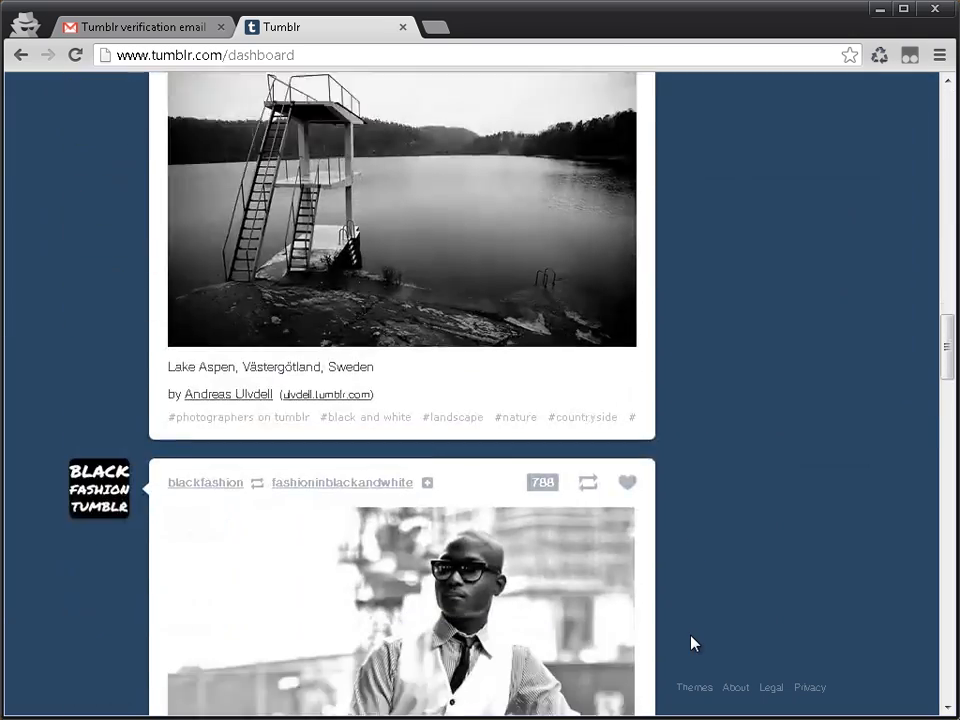
{"action": "scroll", "coordinate": [690, 641], "scroll_direction": "up", "scroll_amount": 20}
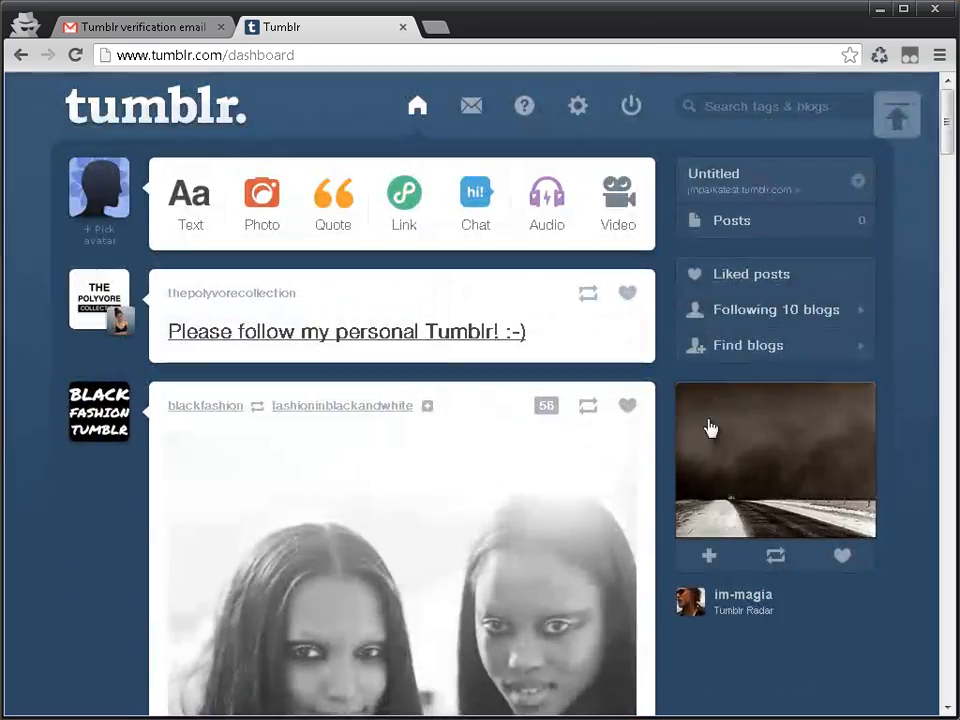
{"action": "left_click", "coordinate": [418, 112]}
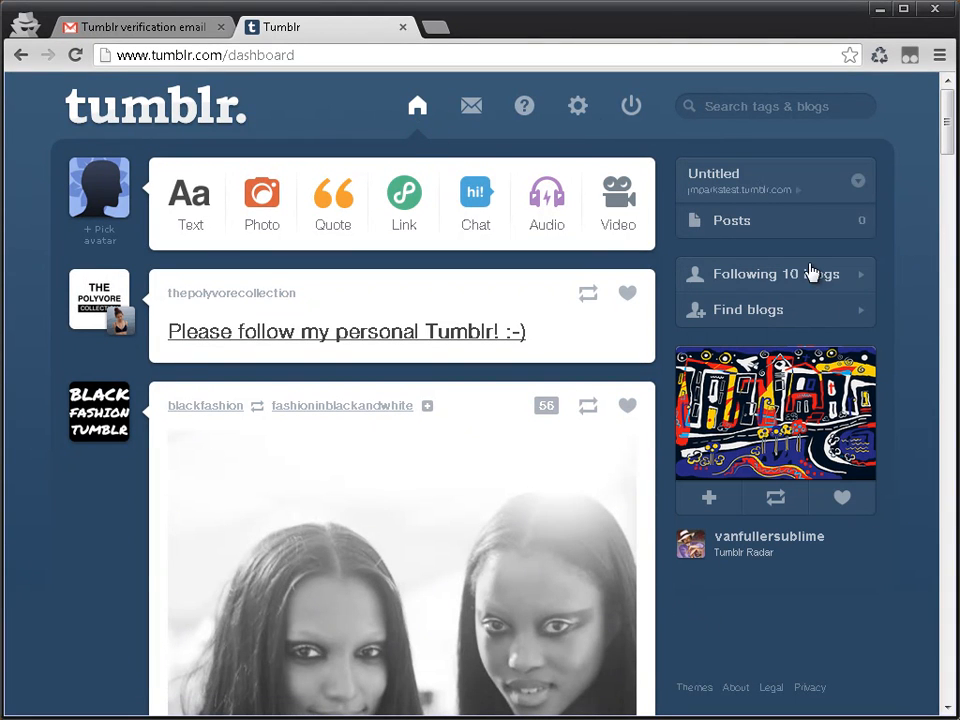
{"action": "left_click", "coordinate": [852, 277]}
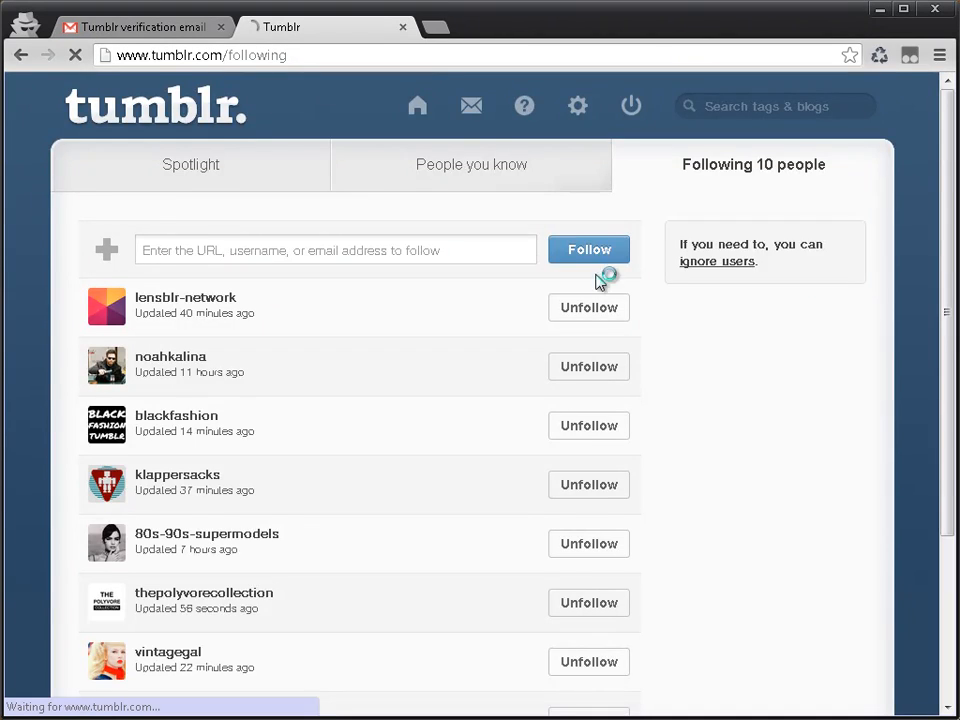
{"action": "scroll", "coordinate": [615, 295], "scroll_direction": "down", "scroll_amount": 5}
{"action": "scroll", "coordinate": [617, 134], "scroll_direction": "up", "scroll_amount": 2}
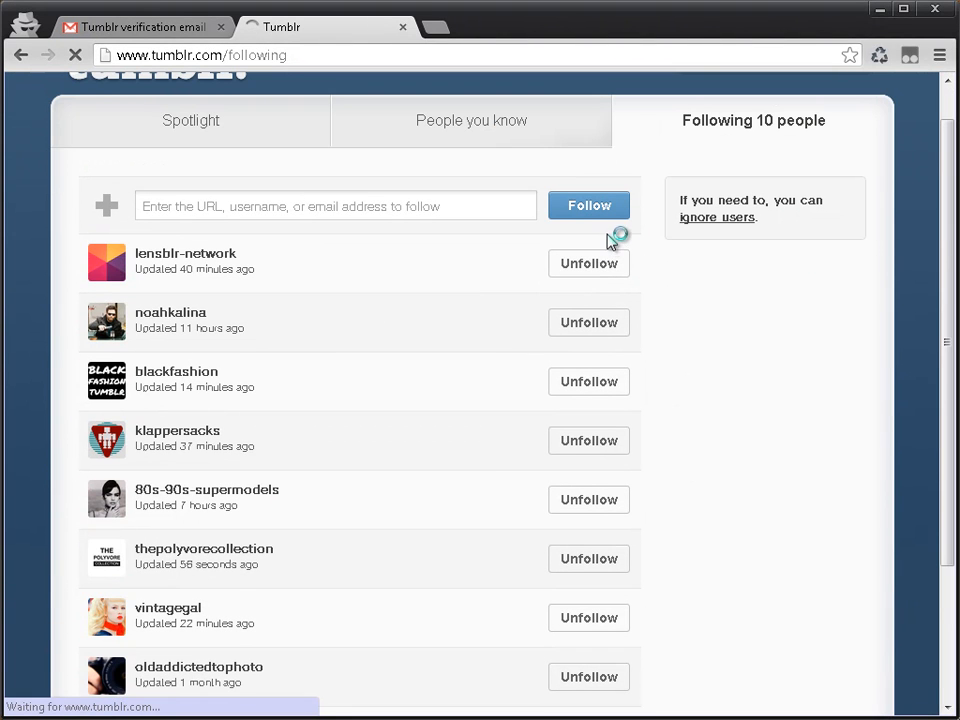
Step: Unfollow all ten blogs in the list, from lensblr-network down to staff
{"action": "left_click", "coordinate": [592, 282]}
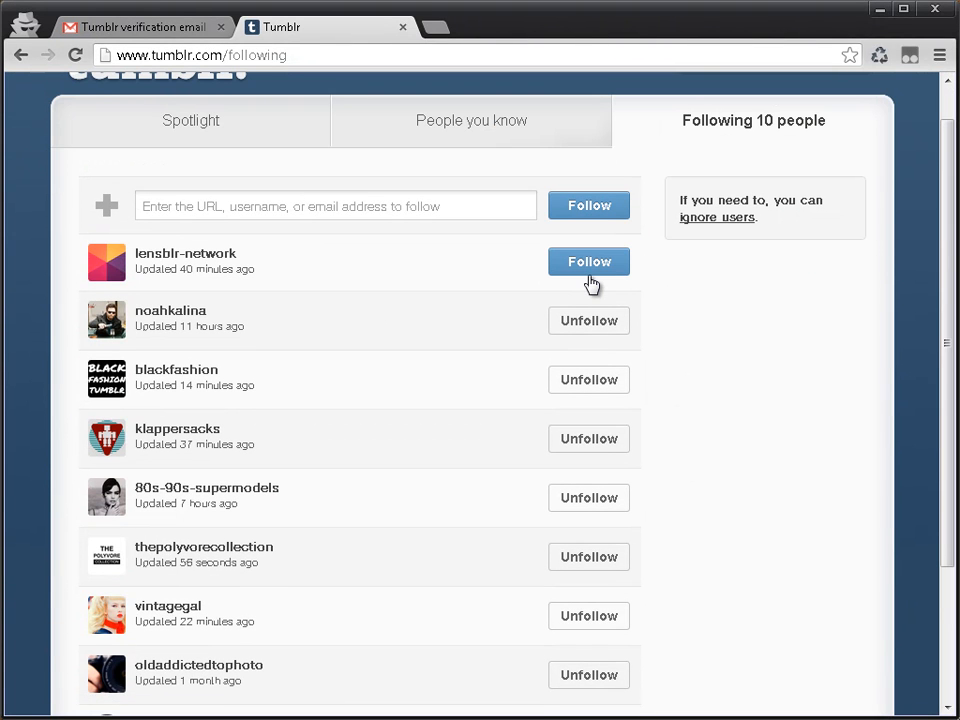
{"action": "left_click", "coordinate": [592, 321]}
{"action": "left_click", "coordinate": [603, 383]}
{"action": "scroll", "coordinate": [602, 364], "scroll_direction": "down", "scroll_amount": 2}
{"action": "left_click", "coordinate": [585, 340]}
{"action": "left_click", "coordinate": [600, 400]}
{"action": "left_click", "coordinate": [591, 456]}
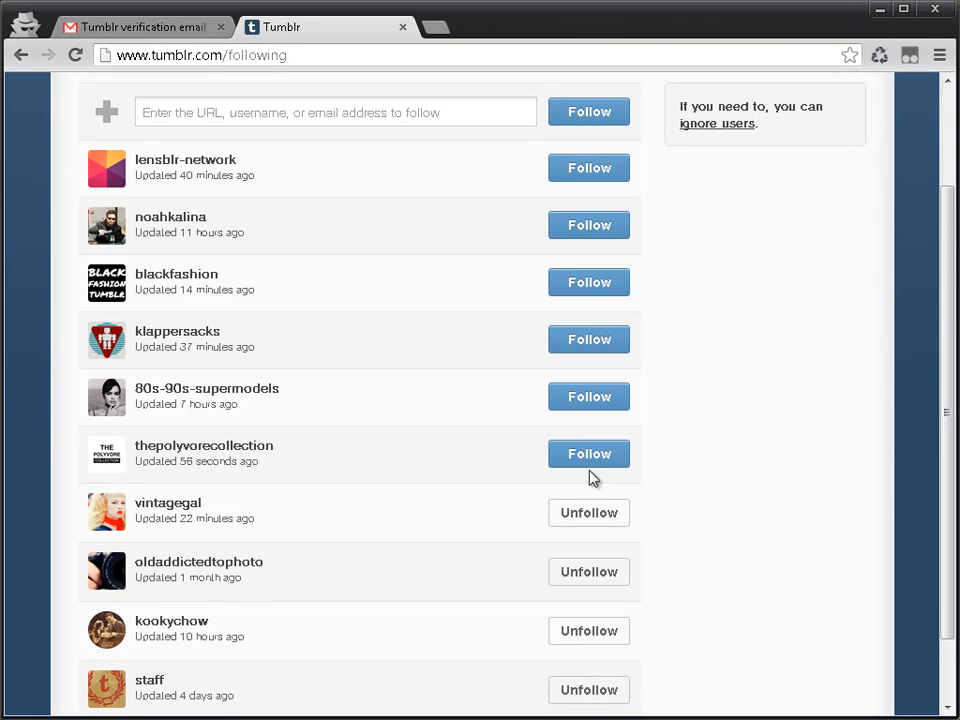
{"action": "left_click", "coordinate": [582, 516]}
{"action": "scroll", "coordinate": [620, 480], "scroll_direction": "down", "scroll_amount": 2}
{"action": "left_click", "coordinate": [598, 490]}
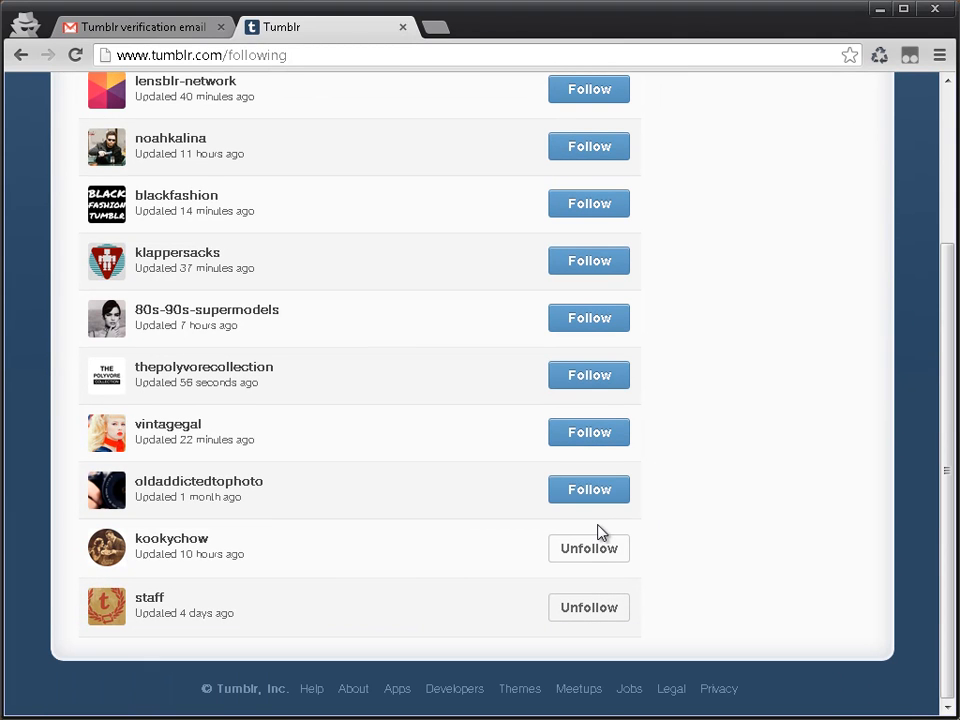
{"action": "left_click", "coordinate": [602, 549]}
{"action": "left_click", "coordinate": [557, 608]}
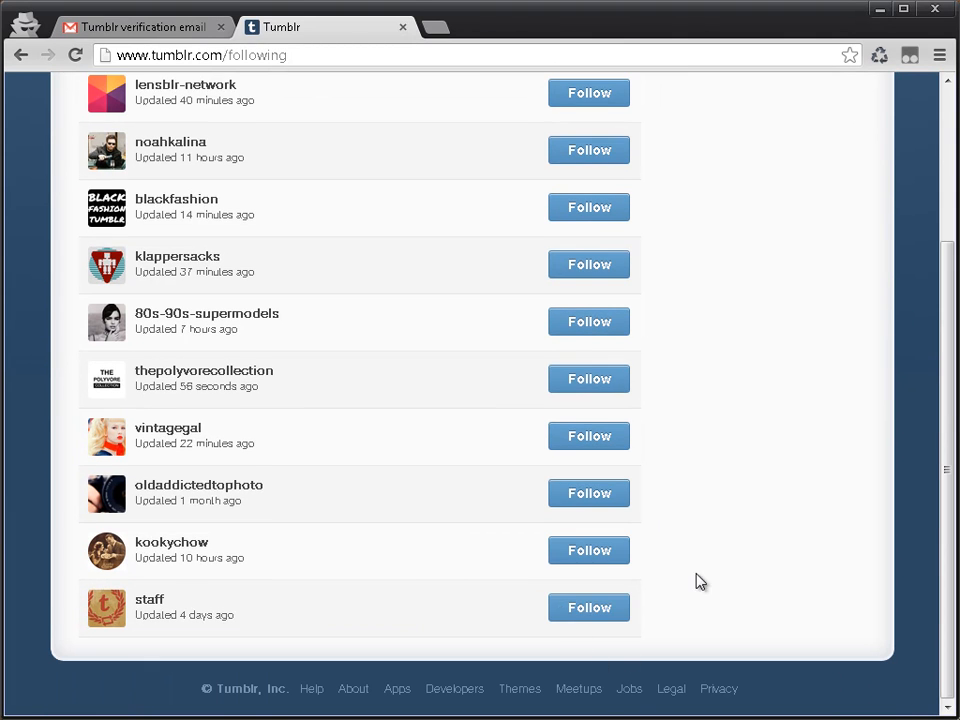
Step: View the pages for known people, followed blogs and Spotlight, and return to the dashboard
{"action": "scroll", "coordinate": [701, 470], "scroll_direction": "up", "scroll_amount": 2}
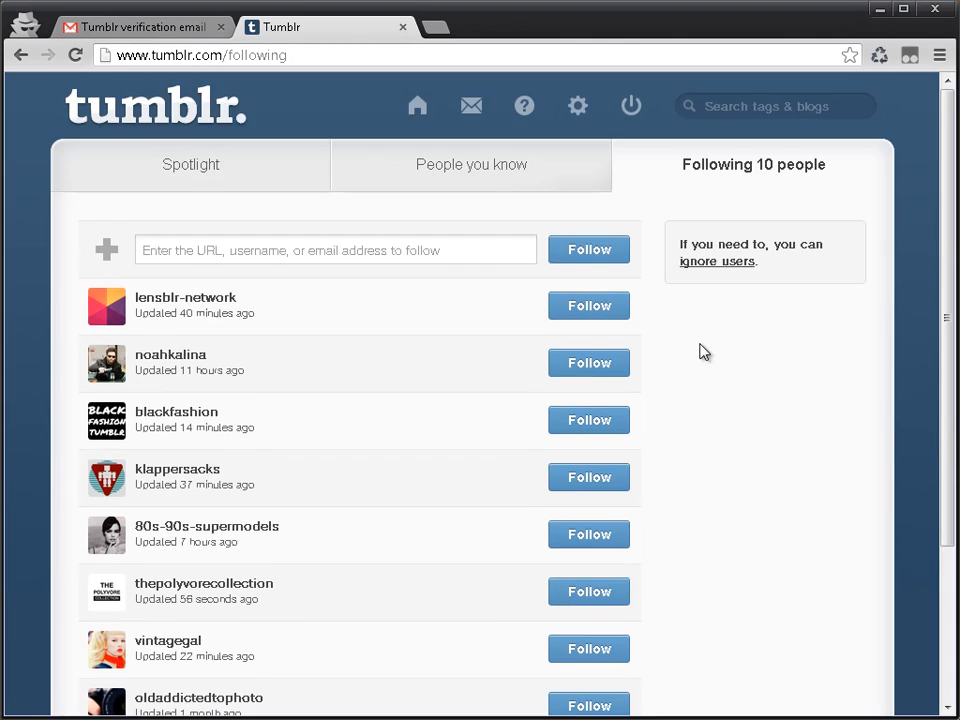
{"action": "left_click", "coordinate": [425, 172]}
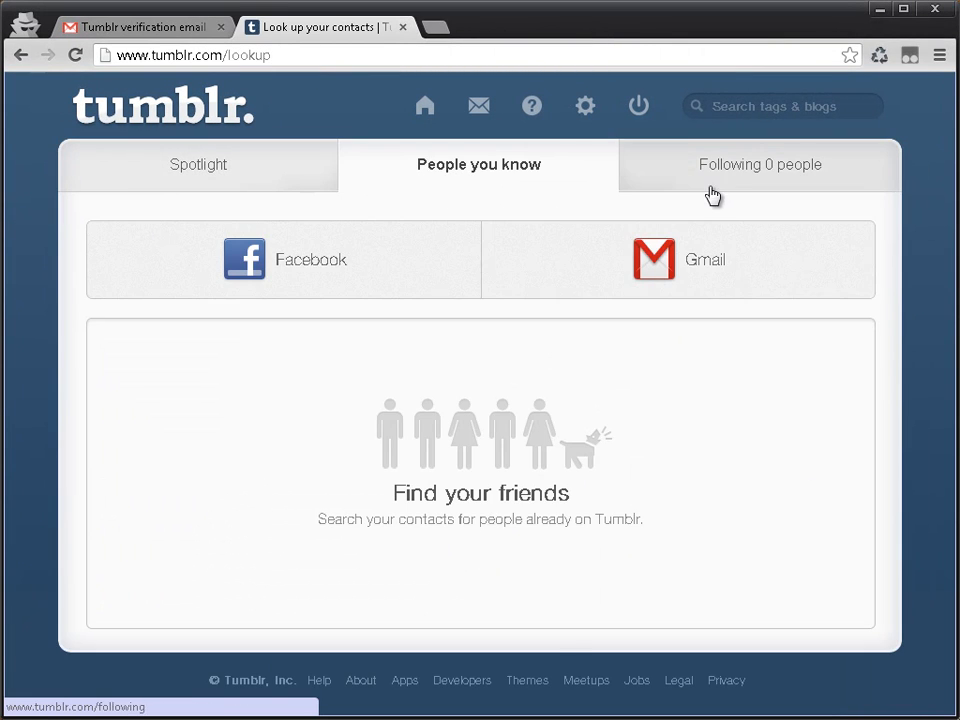
{"action": "left_click", "coordinate": [711, 190]}
{"action": "left_click", "coordinate": [219, 170]}
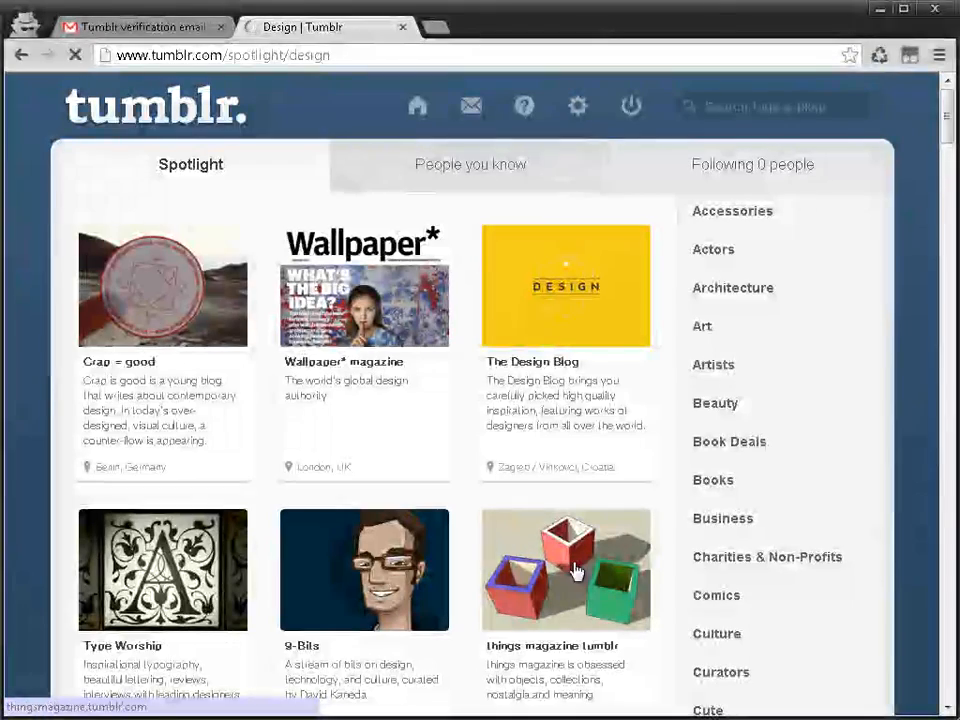
{"action": "left_click", "coordinate": [430, 106]}
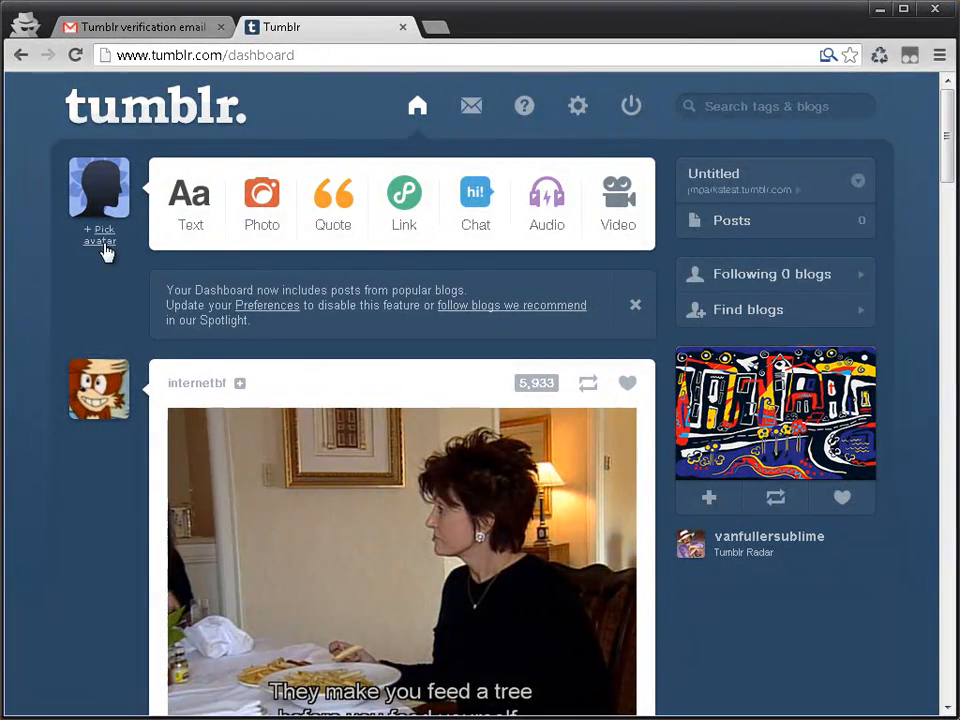
Step: Start a text post titled "Test Post #1" and paste the lorem ipsum paragraphs into its body
{"action": "left_click", "coordinate": [190, 200]}
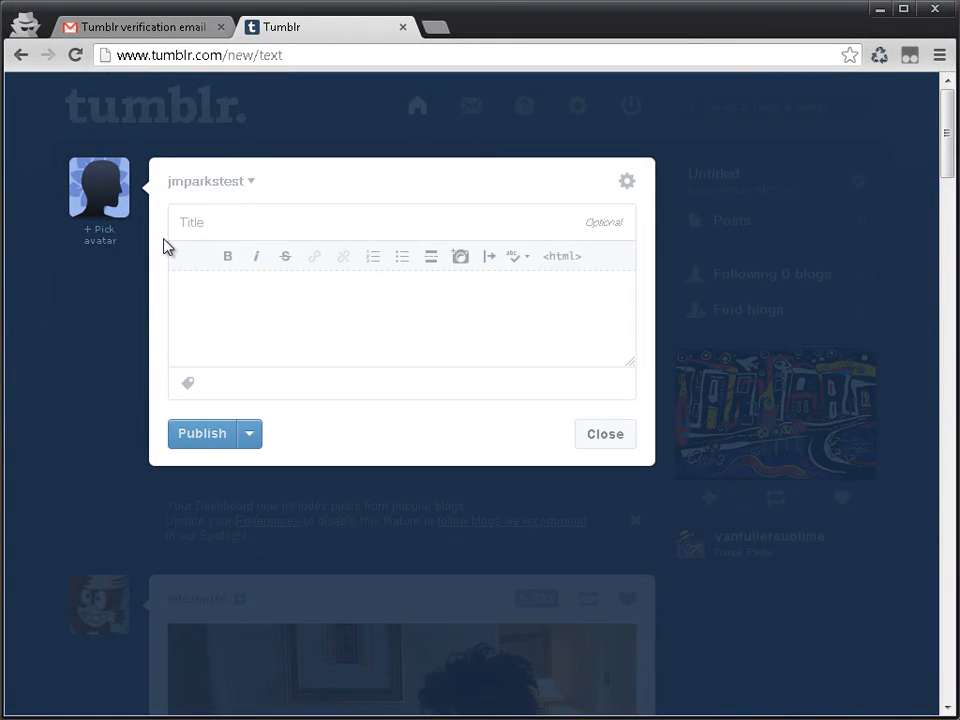
{"action": "type", "text": "Test Post #1"}
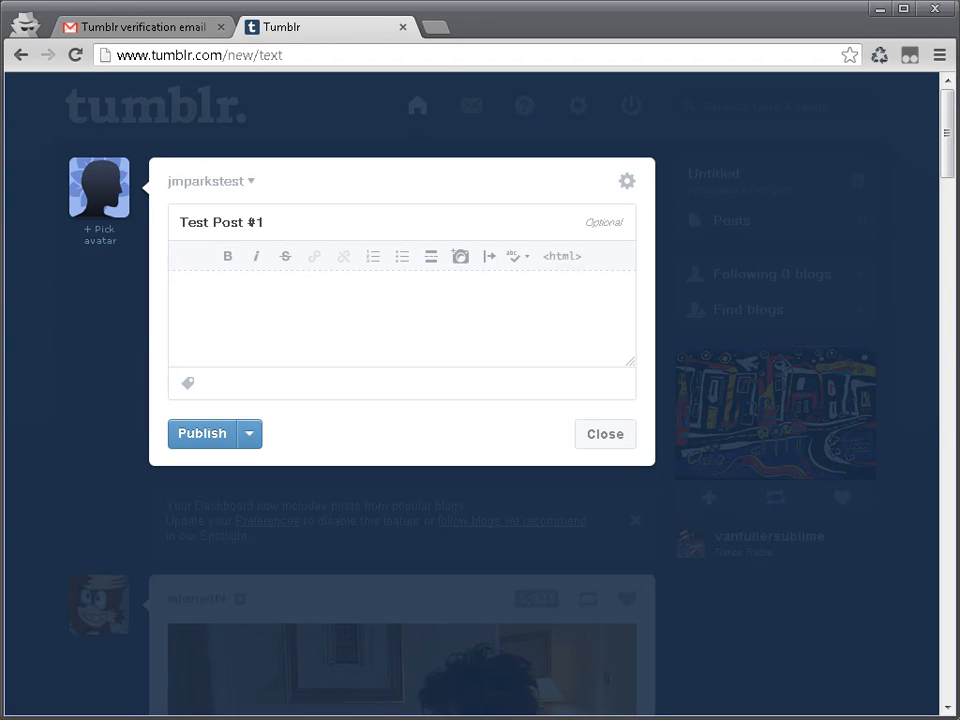
{"action": "left_click", "coordinate": [264, 317]}
{"action": "type", "text": "Curabitur gravida ornare sem, consectetur faucibus nibh tempus dictum. Maecenas sollicitudin quam nec ligula ultrices interdum ut hendrerit sem. Praesent quis dui justo, sollicitudin vulputate justo. Aliquam erat volutpat. Proin odio ligula, feugiat eget consectetur eget, euismod in nisl. Praesent eleifend, felis in dictum lacinia, lacus ligula venenatis ligula, congue cursus nibh magna id dui. Mauris a est risus, a vulputate orci. Nulla rhoncus condimentum lectus, non pretium magna mollis eu. Cras quis ligula sem, in hendrerit felis. Vestibulum id euismod magna. Sed suscipit mi eu urna ornare consequat hendrerit urna suscipit. Morbi id enim nisi, quis malesuada diam. Etiam ac odio eget nisl tempor tristique sit amet quis lacus. Vestibulum euismod commodo malesuada. Nam quis venenatis lectus.  Curabitur non malesuada ligula. Ut placerat, mi eu luctus eleifend, ante leo semper mauris, eu volutpat diam purus eget justo. Nulla facilisi. Etiam libero arcu, lacinia sed vestibulum nec, dignissim at ipsum. Vivamus sed tempus nisi. Etiam tellus dui, convallis vitae fermentum nec, eleifend eu odio. Cum sociis natoque penatibus et magnis dis parturient montes, nascetur ridiculus mus. Curabitur pulvinar urna sit amet dolor tempor interdum. Praesent blandit lobortis ipsum ac lobortis. Ut orci turpis, porta nec ullamcorper eget, blandit consequat enim."}
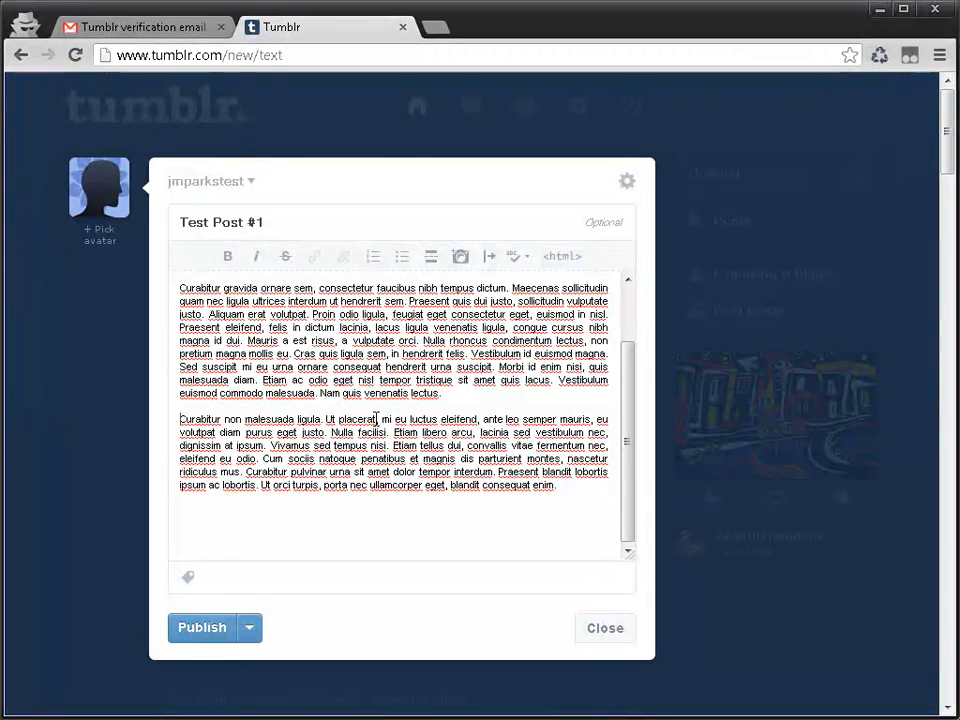
Step: Make "Curabitur non malesuada ligula. Ut placerat" at the start of the last paragraph bold
{"action": "left_click_drag", "start_coordinate": [374, 419], "coordinate": [180, 419]}
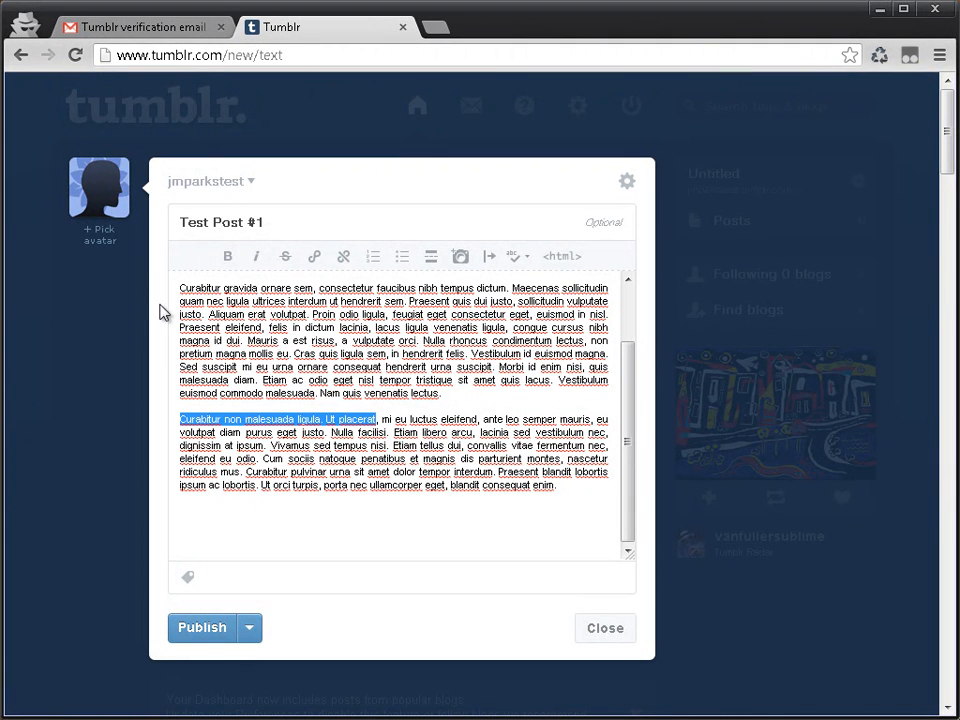
{"action": "left_click", "coordinate": [228, 256]}
{"action": "left_click", "coordinate": [318, 355]}
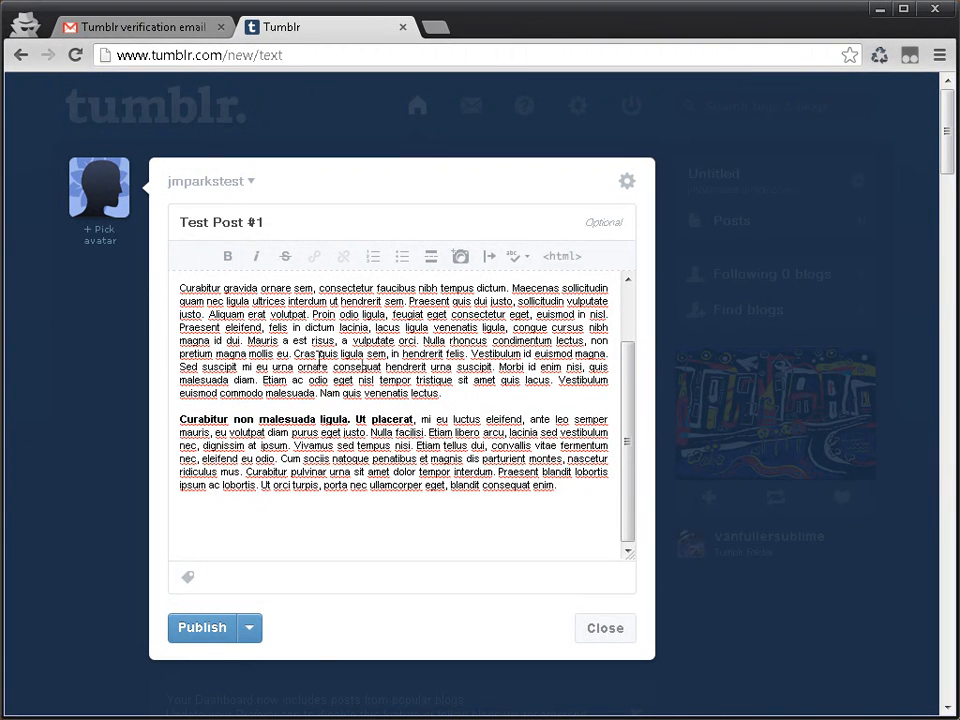
Step: Italicize "Cras quis ligula sem" in the second paragraph and place the cursor at the end of the first paragraph
{"action": "left_click_drag", "start_coordinate": [294, 355], "coordinate": [386, 355]}
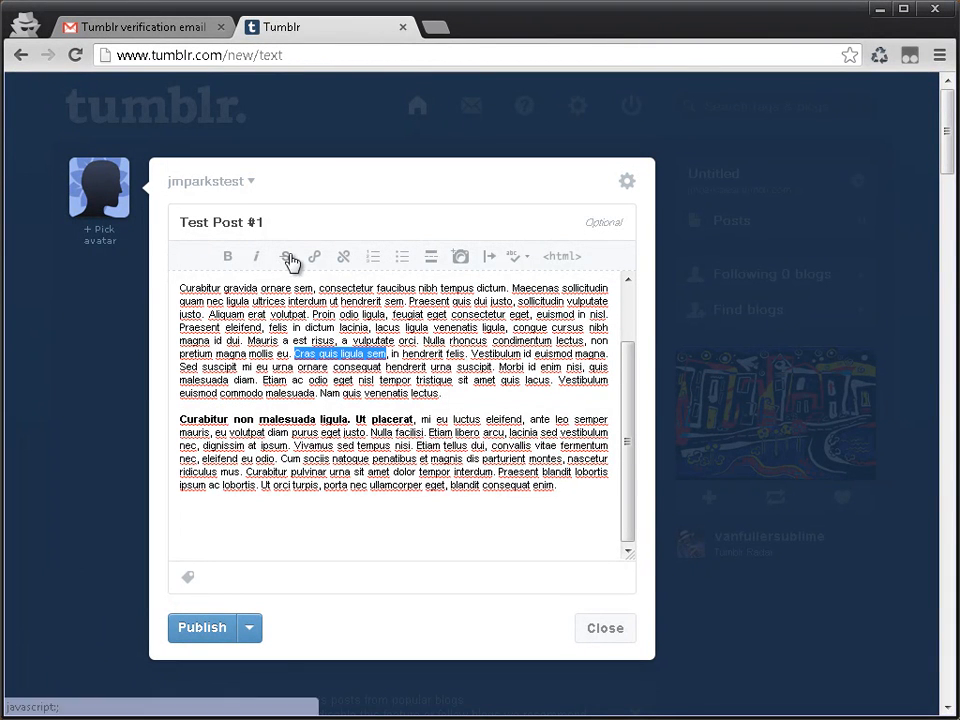
{"action": "left_click", "coordinate": [257, 258]}
{"action": "scroll", "coordinate": [390, 320], "scroll_direction": "up", "scroll_amount": 1}
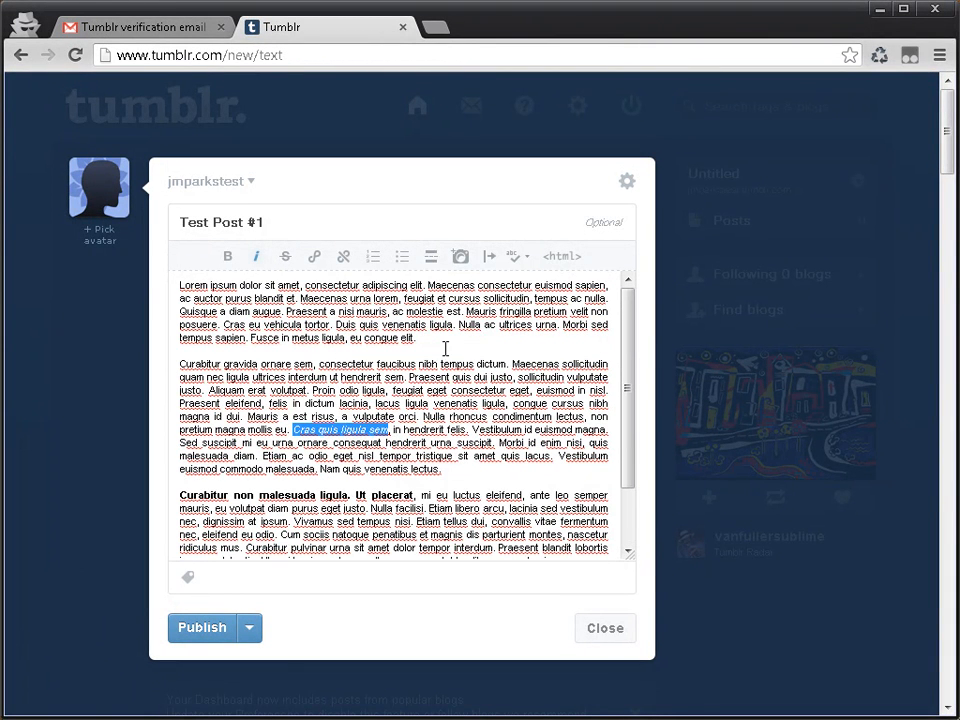
{"action": "left_click", "coordinate": [423, 354]}
{"action": "left_click", "coordinate": [414, 337]}
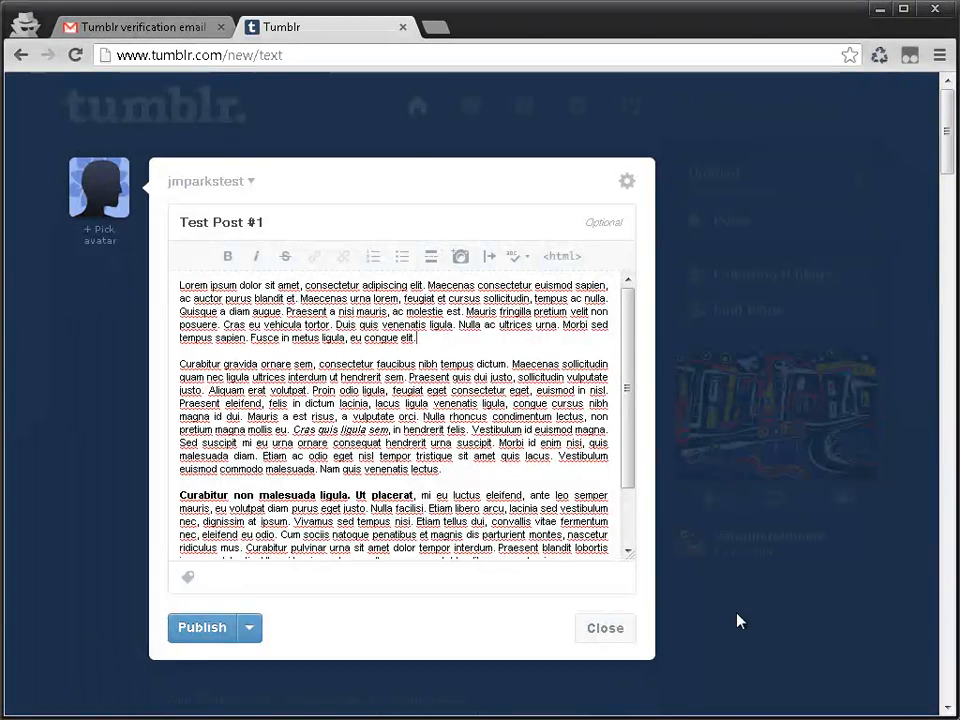
Step: Move "eu congue elit" from the end of the first paragraph to its own line, leaving blank lines above it
{"action": "key", "text": "ctrl+shift+Left"}
{"action": "key", "text": "ctrl+shift+Left"}
{"action": "key", "text": "ctrl+x"}
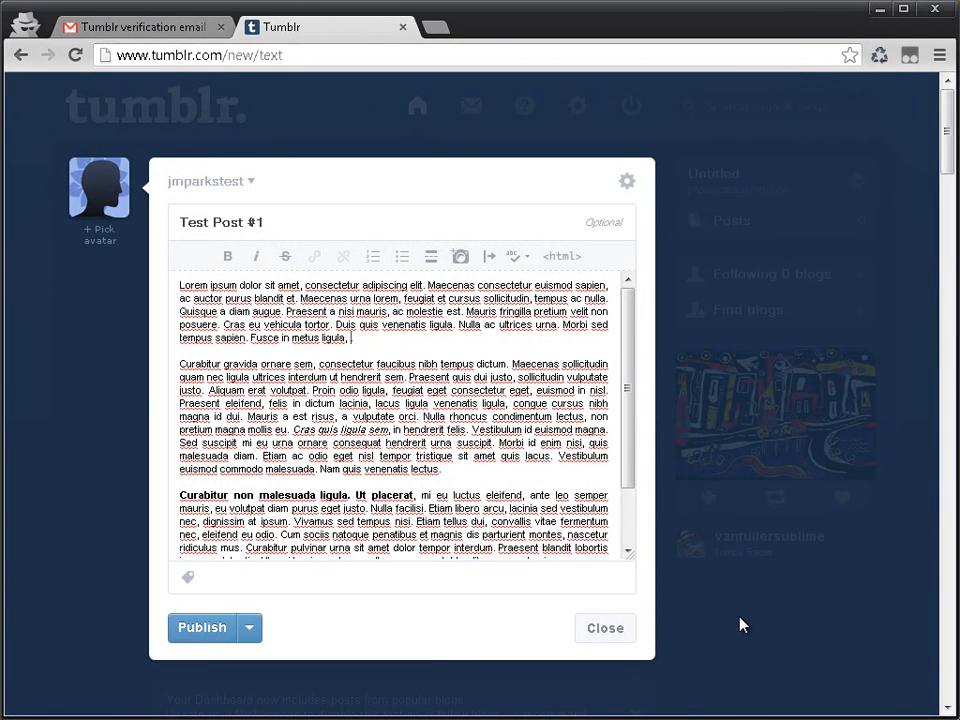
{"action": "key", "text": "End"}
{"action": "key", "text": "Return"}
{"action": "key", "text": "Return"}
{"action": "key", "text": "Return"}
{"action": "key", "text": "Return"}
{"action": "key", "text": "ctrl+v"}
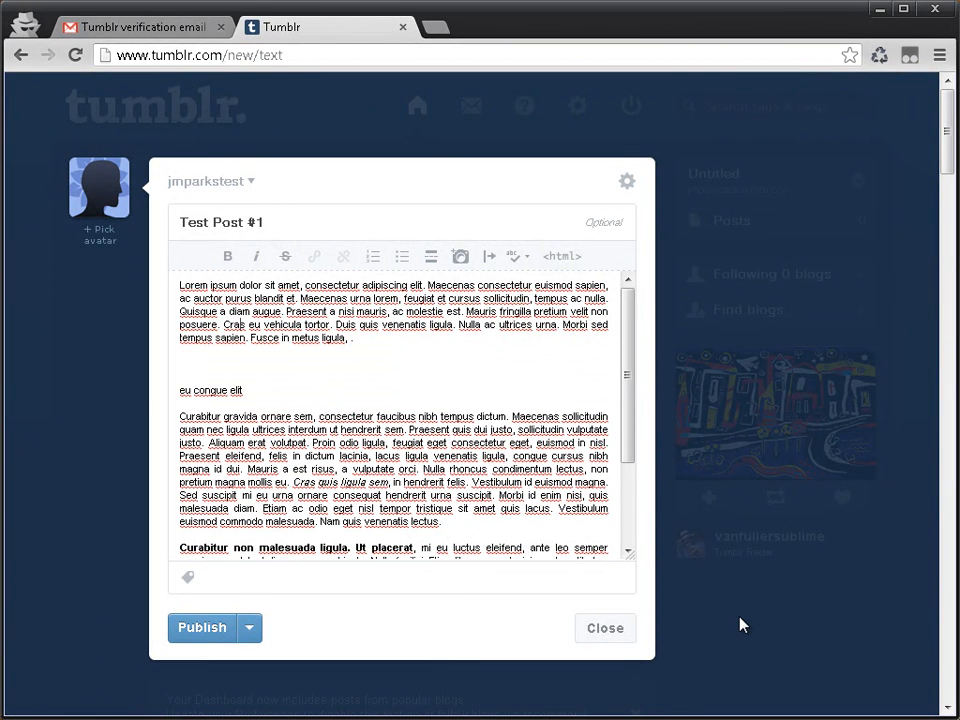
Step: Move "Fusce in metus ligula" from the first paragraph to its own line below "eu congue elit"
{"action": "key", "text": "ctrl+shift+Left"}
{"action": "key", "text": "ctrl+shift+Left"}
{"action": "key", "text": "ctrl+shift+Left"}
{"action": "key", "text": "ctrl+shift+Left"}
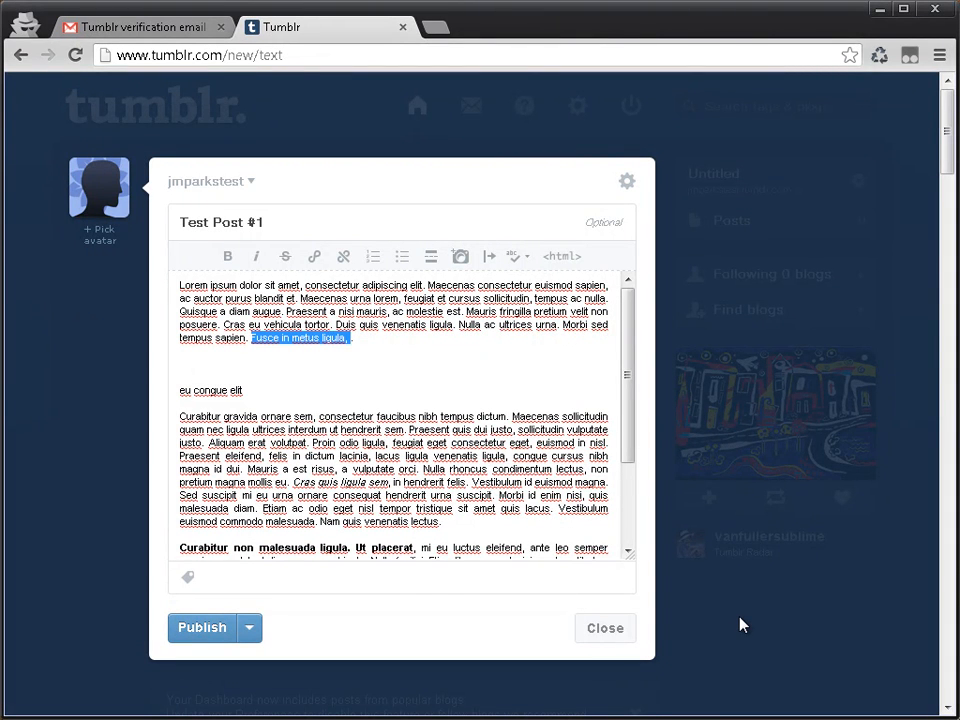
{"action": "key", "text": "ctrl+x"}
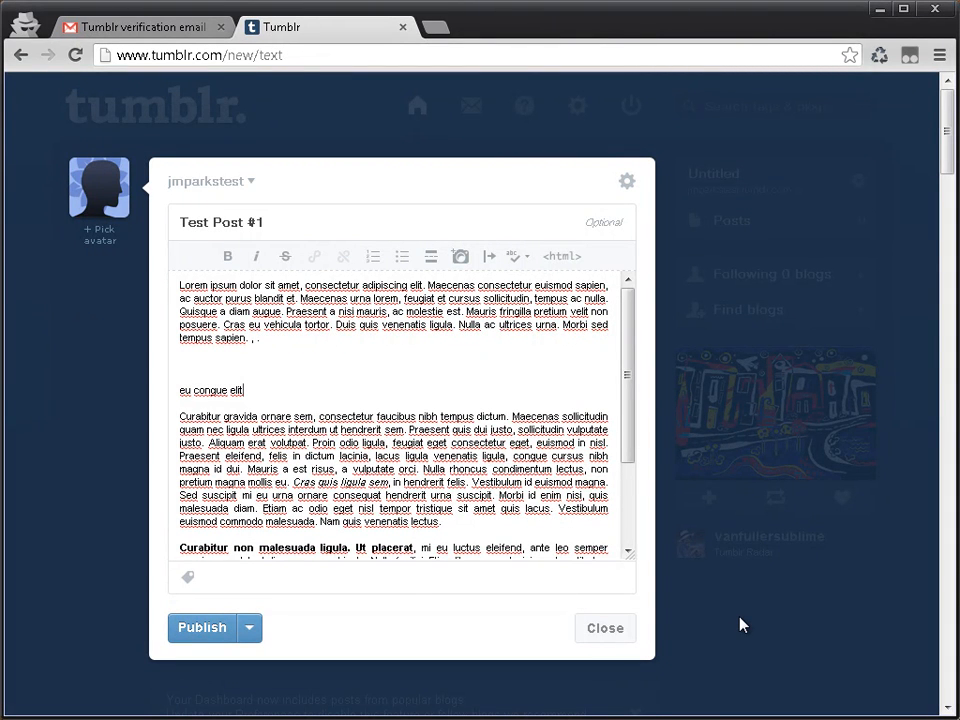
{"action": "key", "text": "Return"}
{"action": "key", "text": "ctrl+v"}
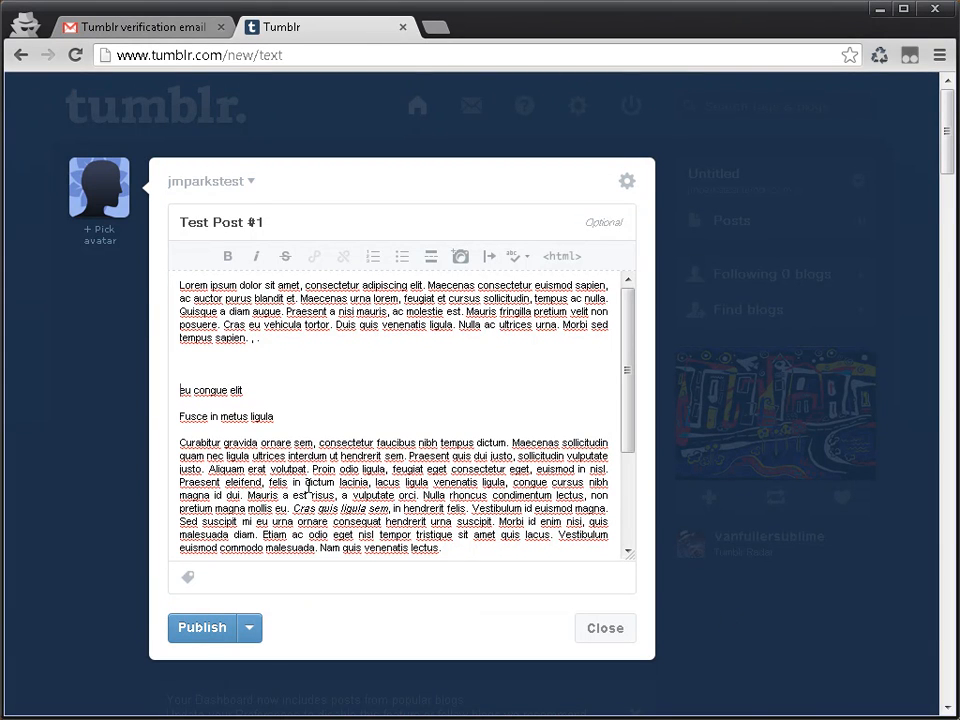
Step: Turn the two short lines into a bulleted list reading "Eu congue elit" and "Fusce in metus ligula", and remove the blank lines above it
{"action": "left_click", "coordinate": [401, 256]}
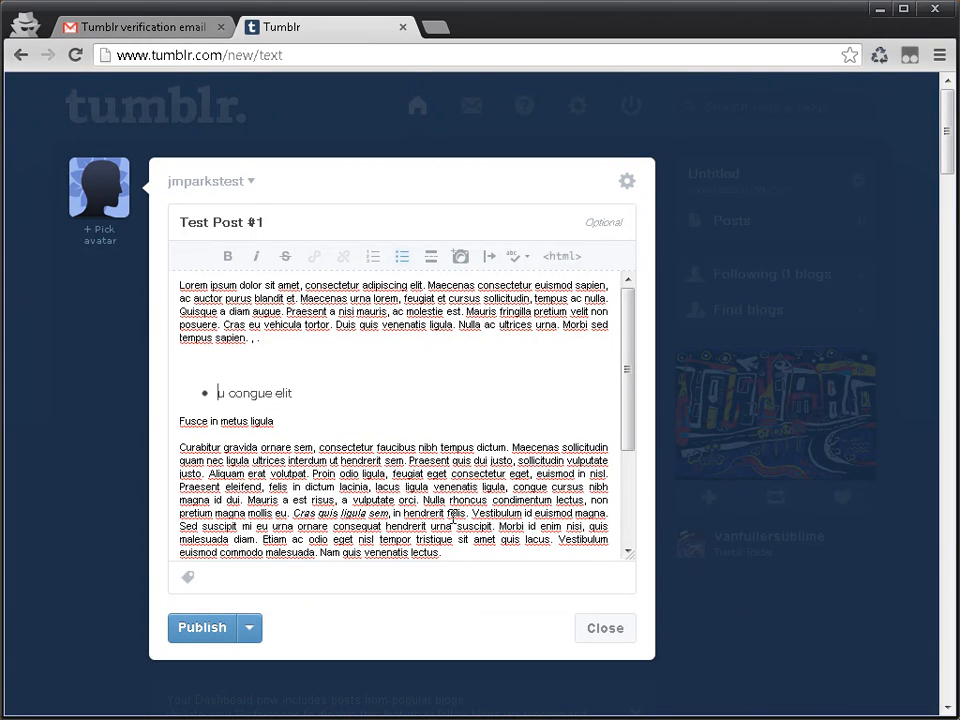
{"action": "type", "text": "E"}
{"action": "key", "text": "End"}
{"action": "key", "text": "Delete"}
{"action": "key", "text": "Return"}
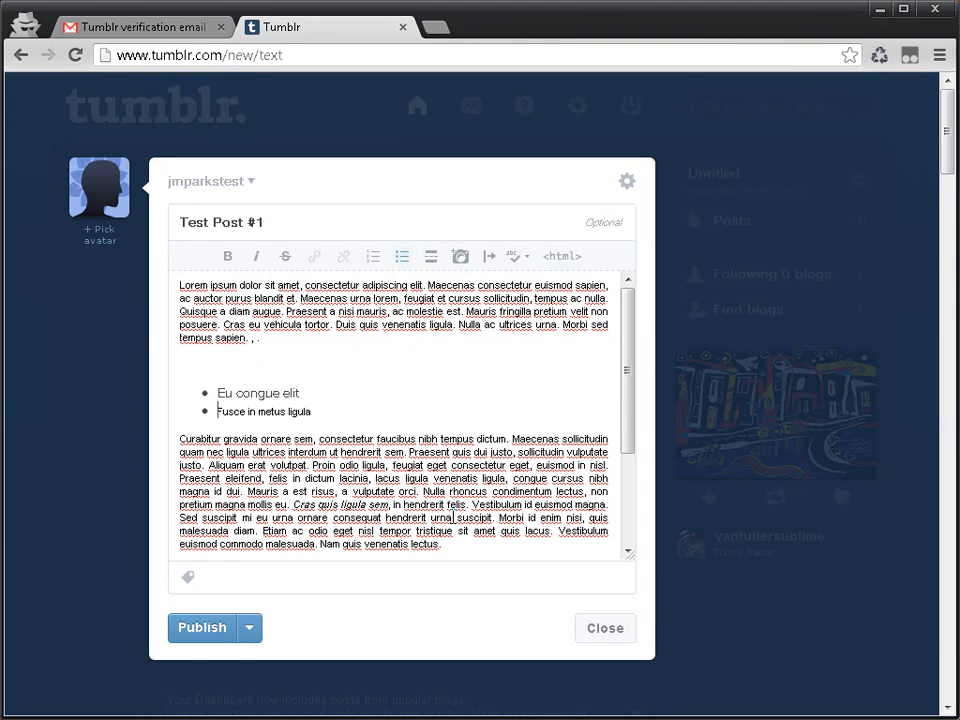
{"action": "key", "text": "Delete"}
{"action": "type", "text": "F"}
{"action": "key", "text": "BackSpace"}
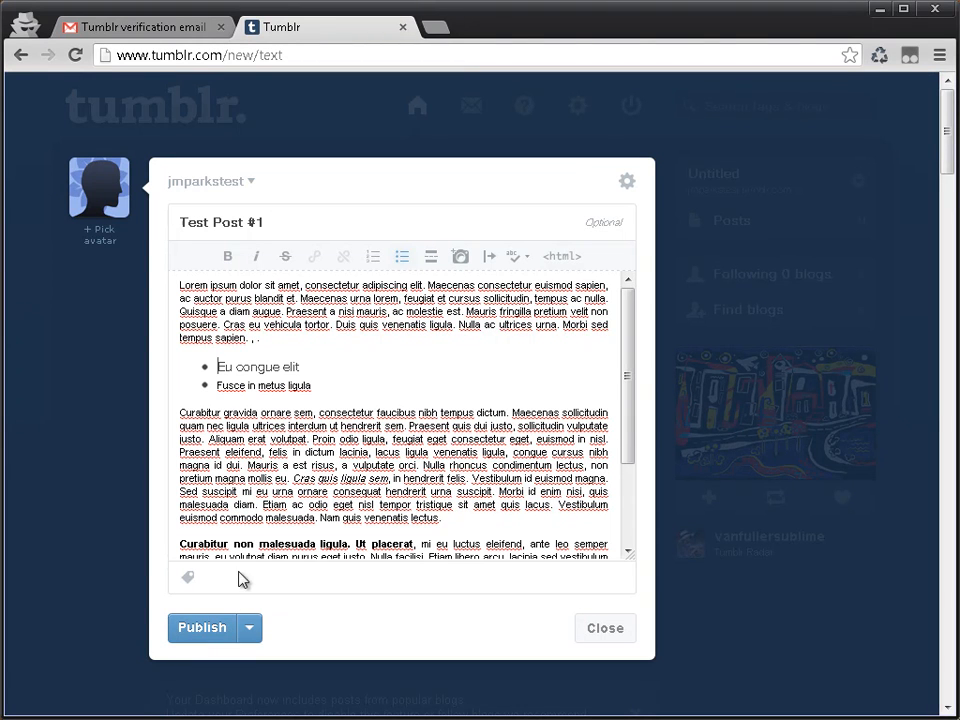
Step: View the post's HTML source, return to the formatted view and look through the text
{"action": "left_click", "coordinate": [573, 255]}
{"action": "left_click", "coordinate": [552, 258]}
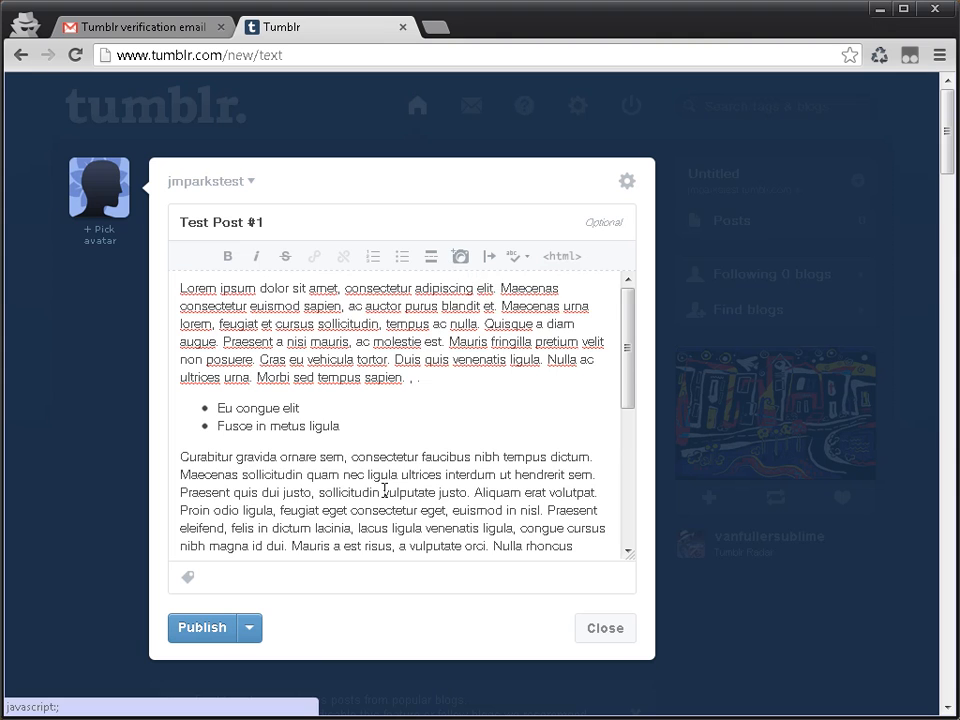
{"action": "scroll", "coordinate": [331, 417], "scroll_direction": "down", "scroll_amount": 1}
{"action": "scroll", "coordinate": [331, 417], "scroll_direction": "up", "scroll_amount": 1}
Step: Insert the cedar river JPG from the Desktop's test folder at the start of the post body
{"action": "left_click", "coordinate": [460, 256]}
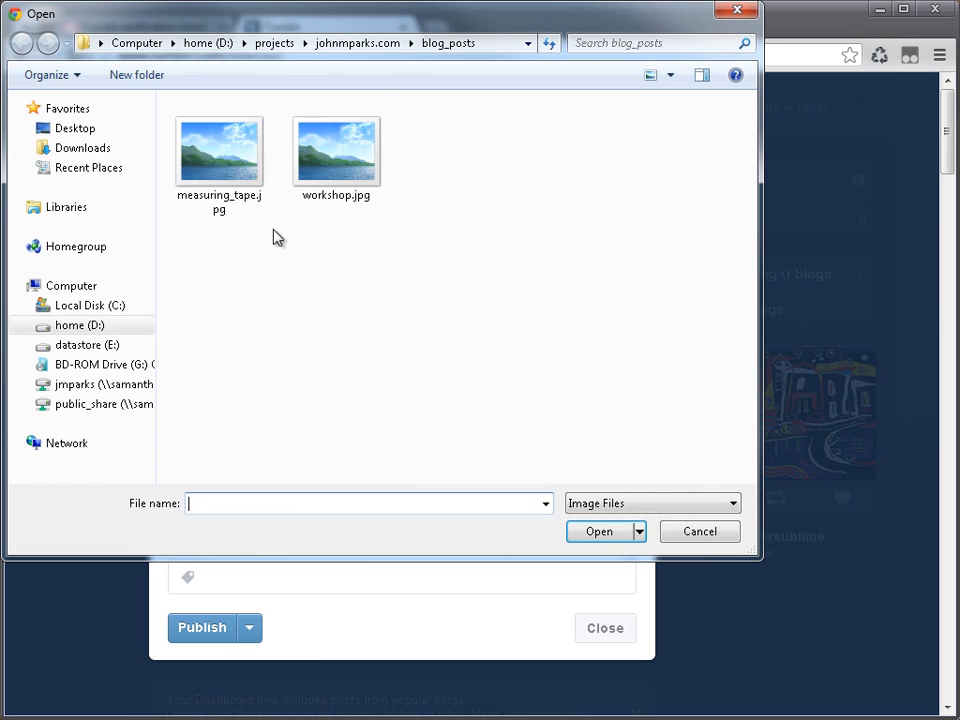
{"action": "left_click", "coordinate": [218, 163]}
{"action": "left_click", "coordinate": [317, 163]}
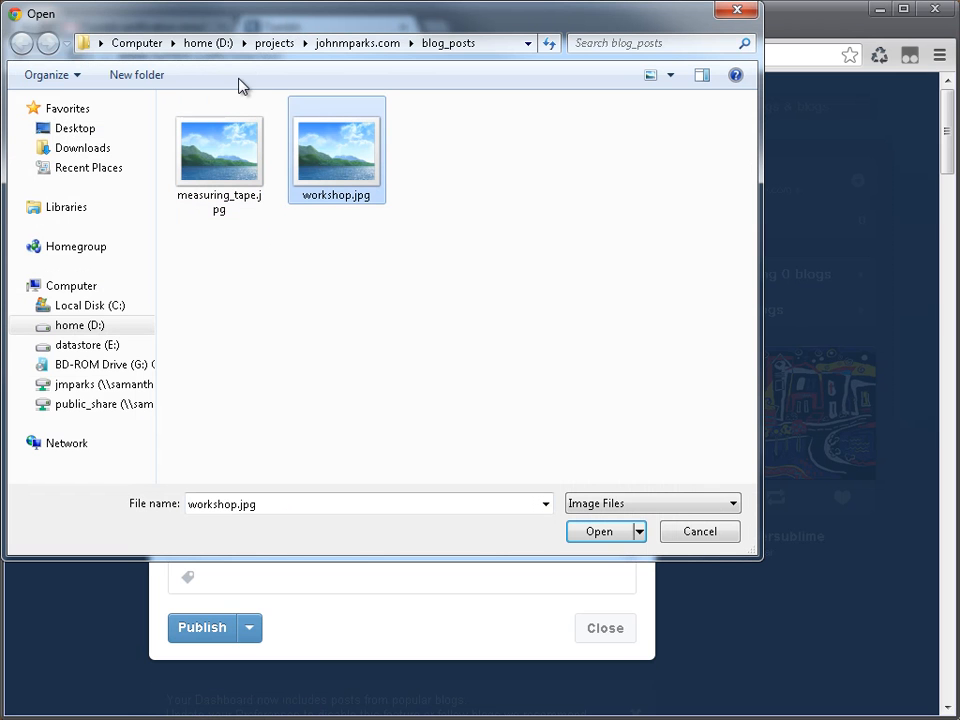
{"action": "left_click", "coordinate": [75, 129]}
{"action": "double_click", "coordinate": [474, 236]}
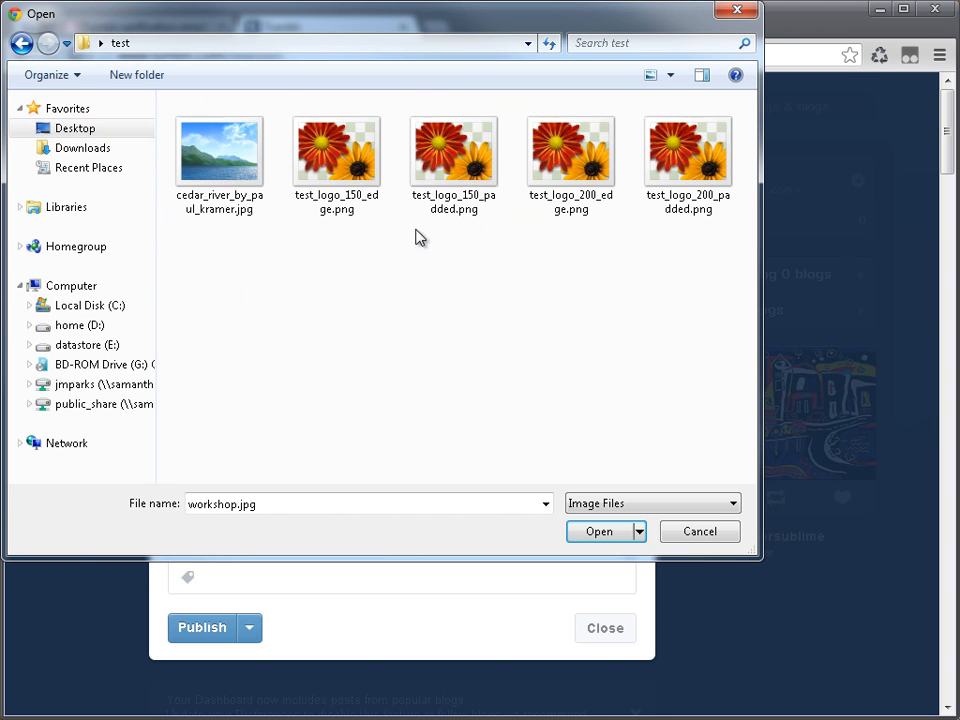
{"action": "double_click", "coordinate": [190, 171]}
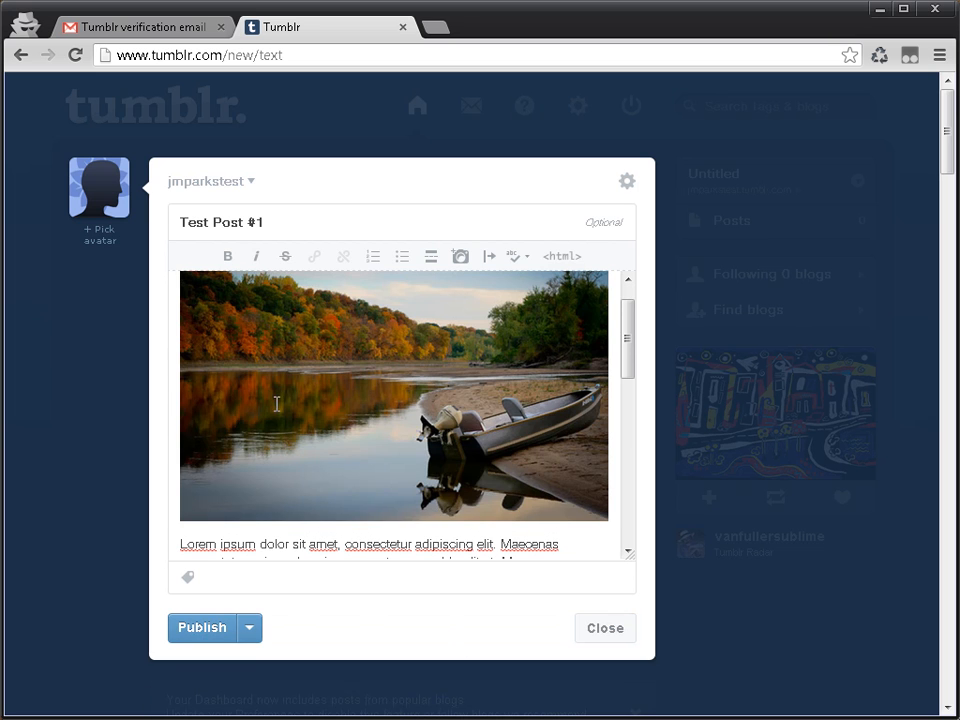
Step: Examine the inserted photo, the paragraphs and the bulleted list in the post body
{"action": "left_click", "coordinate": [303, 388]}
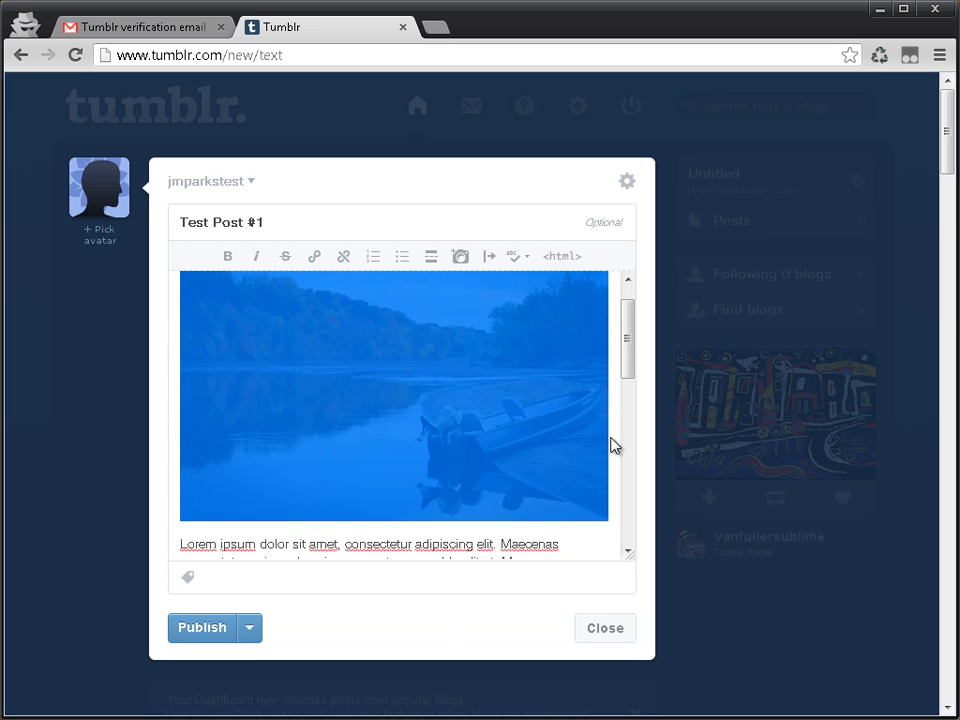
{"action": "scroll", "coordinate": [465, 510], "scroll_direction": "down", "scroll_amount": 3}
{"action": "scroll", "coordinate": [459, 512], "scroll_direction": "up", "scroll_amount": 4}
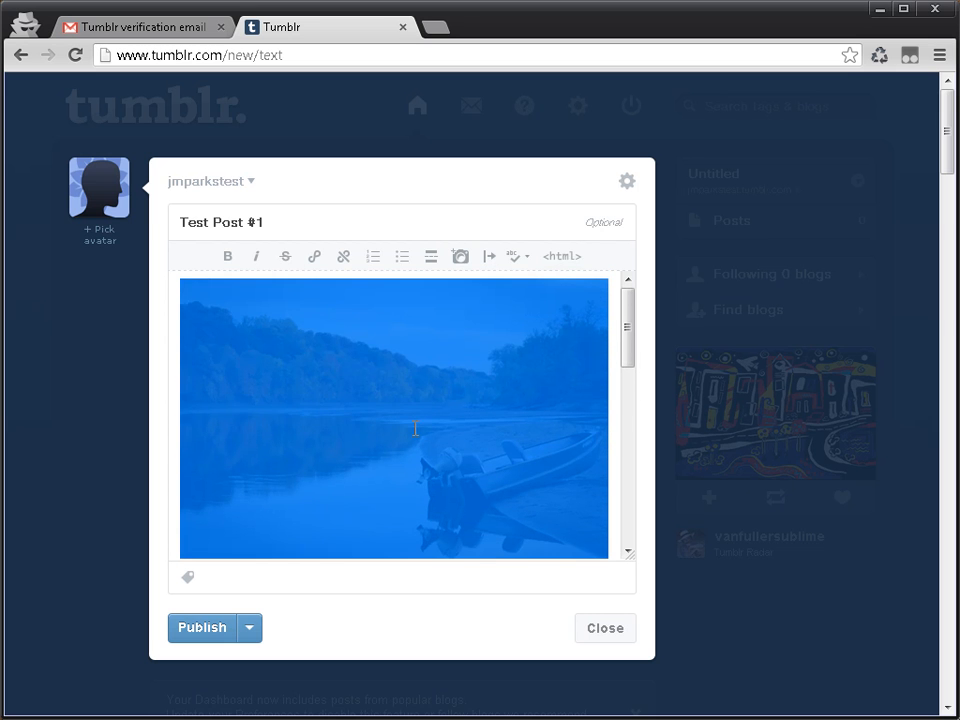
{"action": "scroll", "coordinate": [428, 425], "scroll_direction": "down", "scroll_amount": 8}
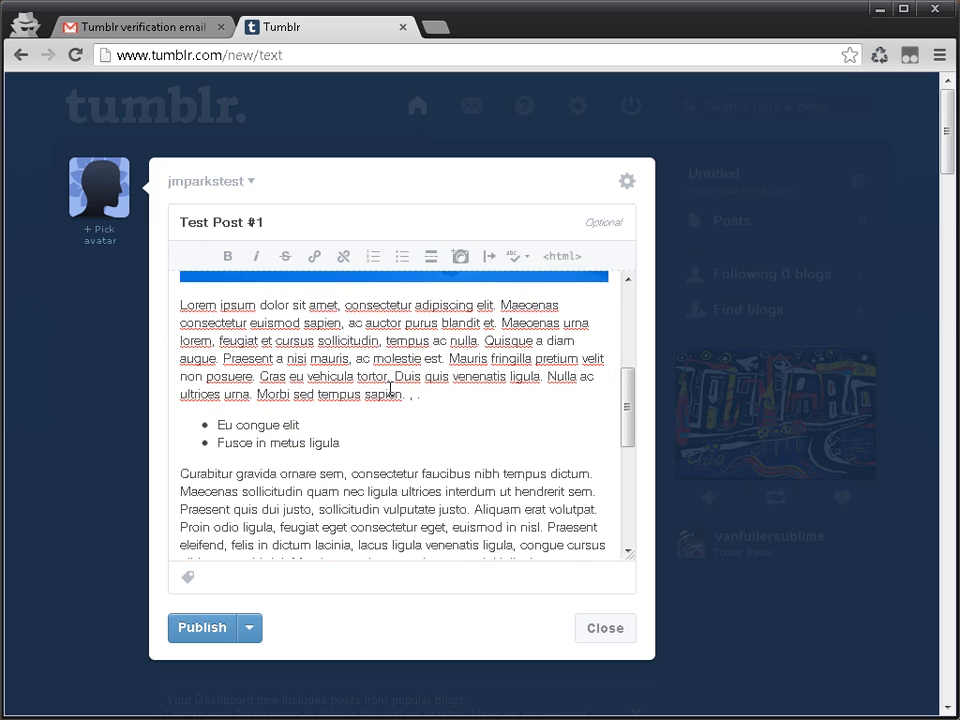
{"action": "scroll", "coordinate": [400, 354], "scroll_direction": "up", "scroll_amount": 8}
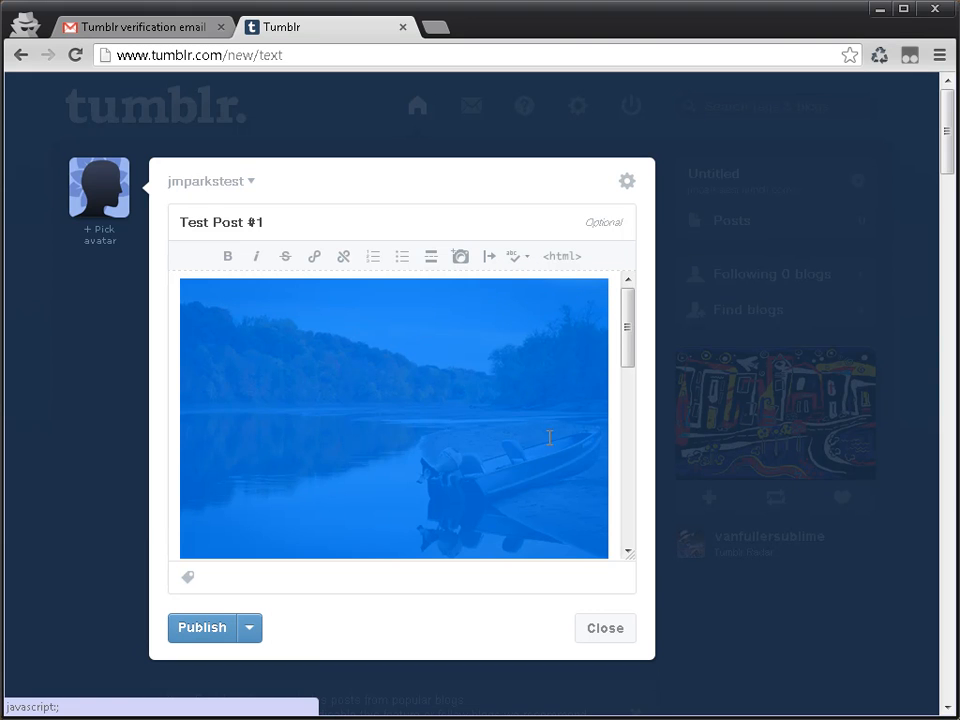
{"action": "scroll", "coordinate": [315, 498], "scroll_direction": "down", "scroll_amount": 20}
{"action": "scroll", "coordinate": [320, 510], "scroll_direction": "up", "scroll_amount": 12}
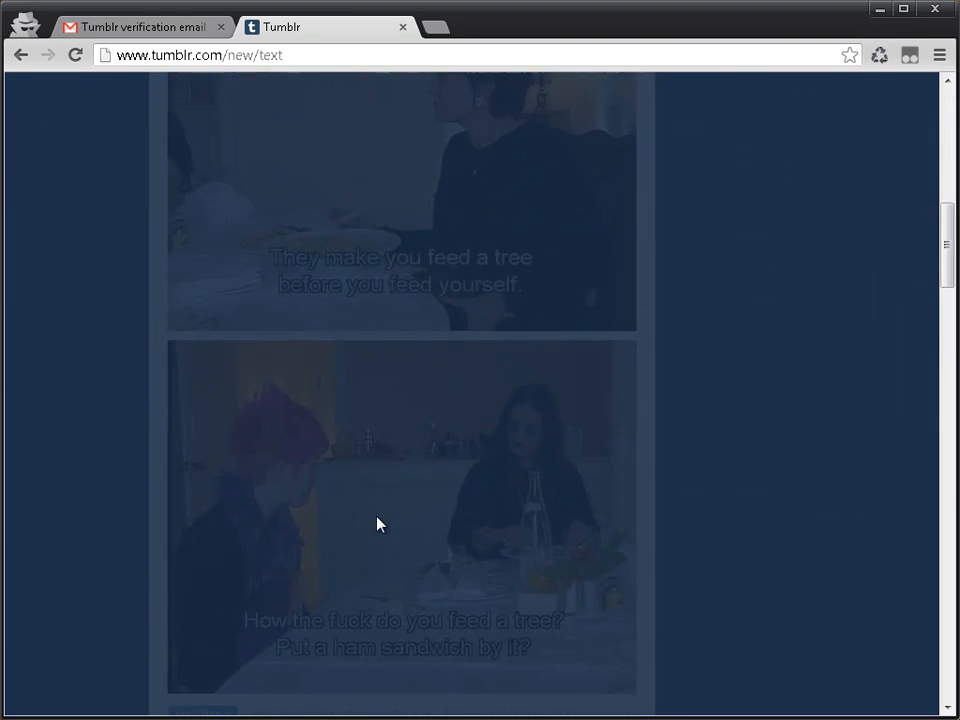
{"action": "scroll", "coordinate": [786, 506], "scroll_direction": "up", "scroll_amount": 3}
{"action": "scroll", "coordinate": [377, 439], "scroll_direction": "up", "scroll_amount": 15}
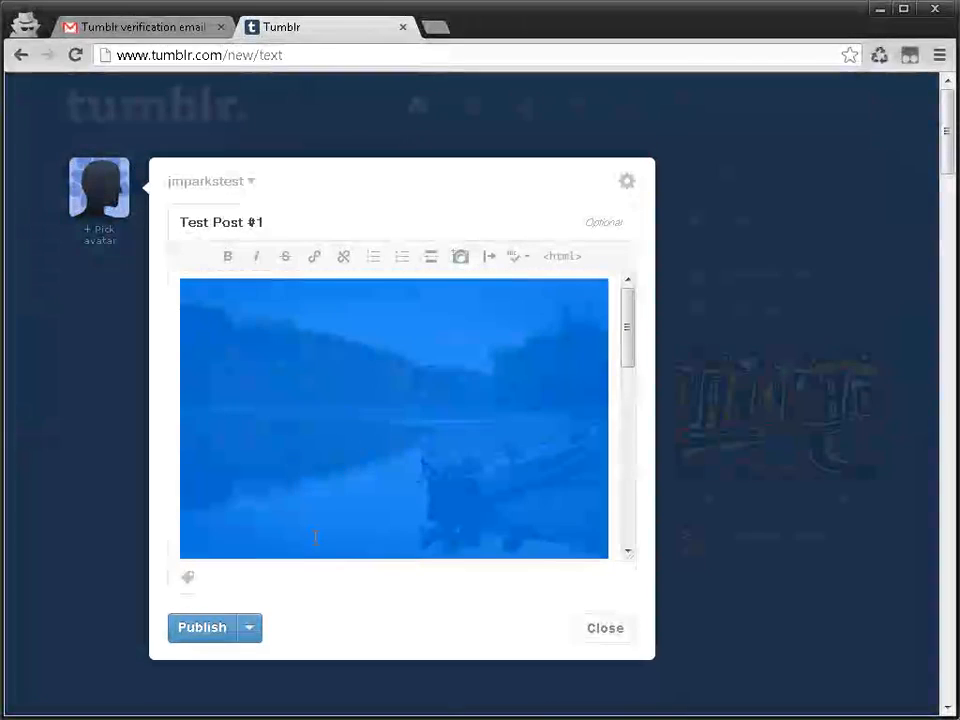
Step: Tag the post "Test 1" and "Test 2", publish it and look it over on the dashboard
{"action": "left_click", "coordinate": [190, 587]}
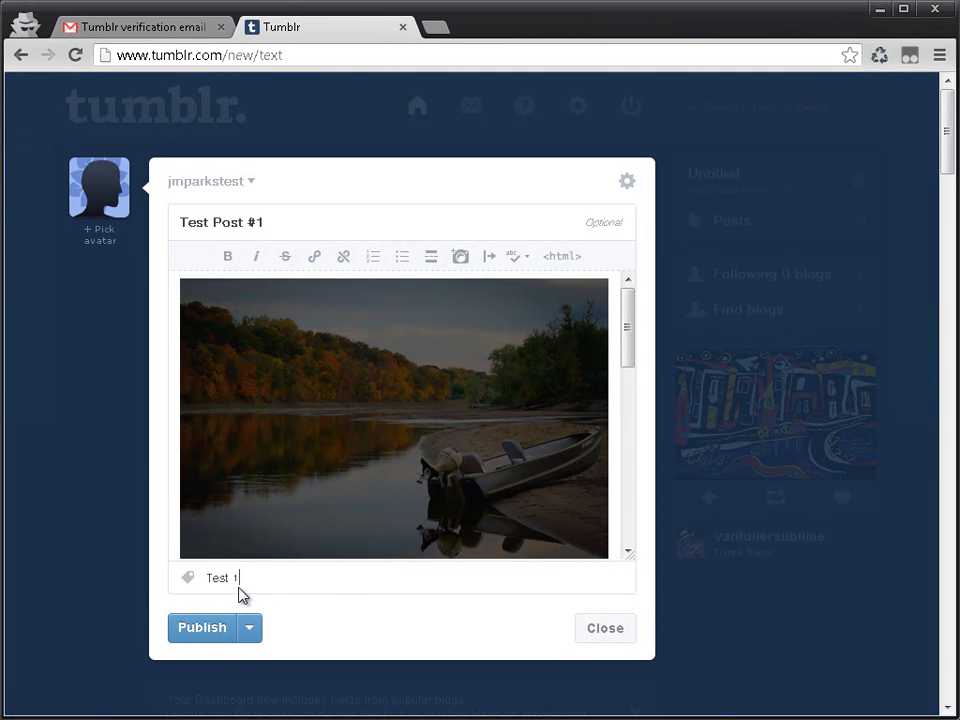
{"action": "type", "text": "Test 2"}
{"action": "key", "text": "Return"}
{"action": "left_click", "coordinate": [211, 637]}
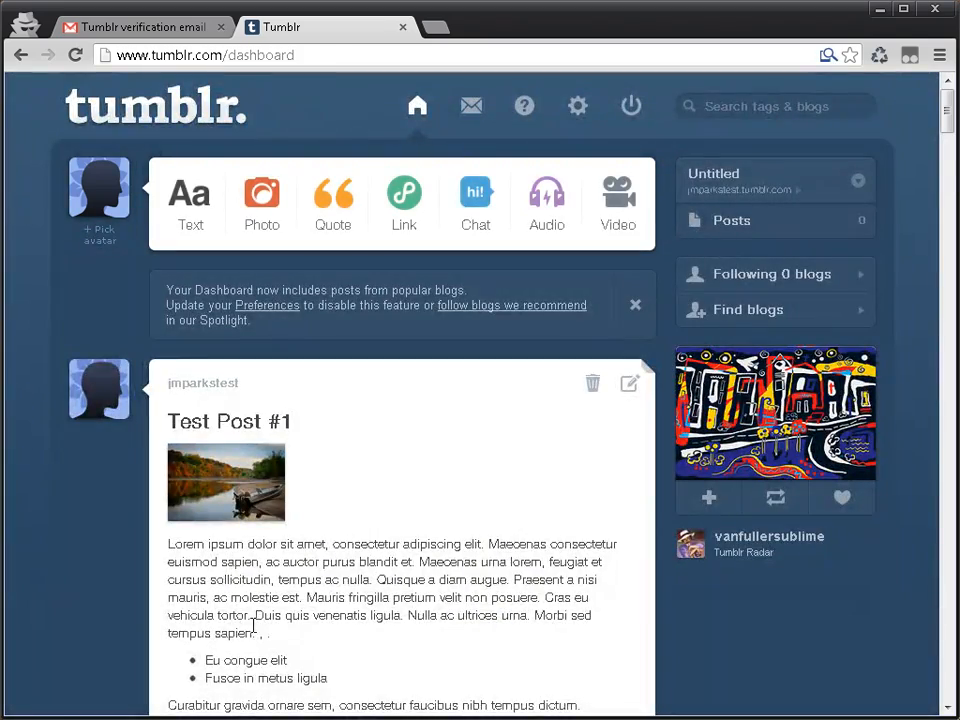
{"action": "scroll", "coordinate": [257, 625], "scroll_direction": "down", "scroll_amount": 3}
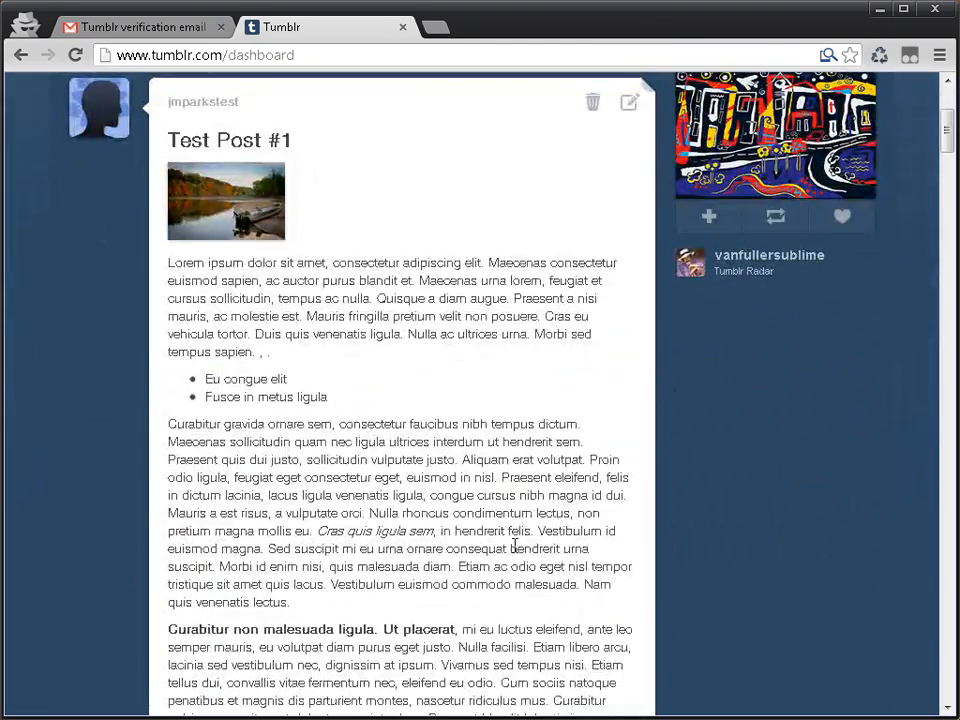
{"action": "scroll", "coordinate": [514, 546], "scroll_direction": "up", "scroll_amount": 3}
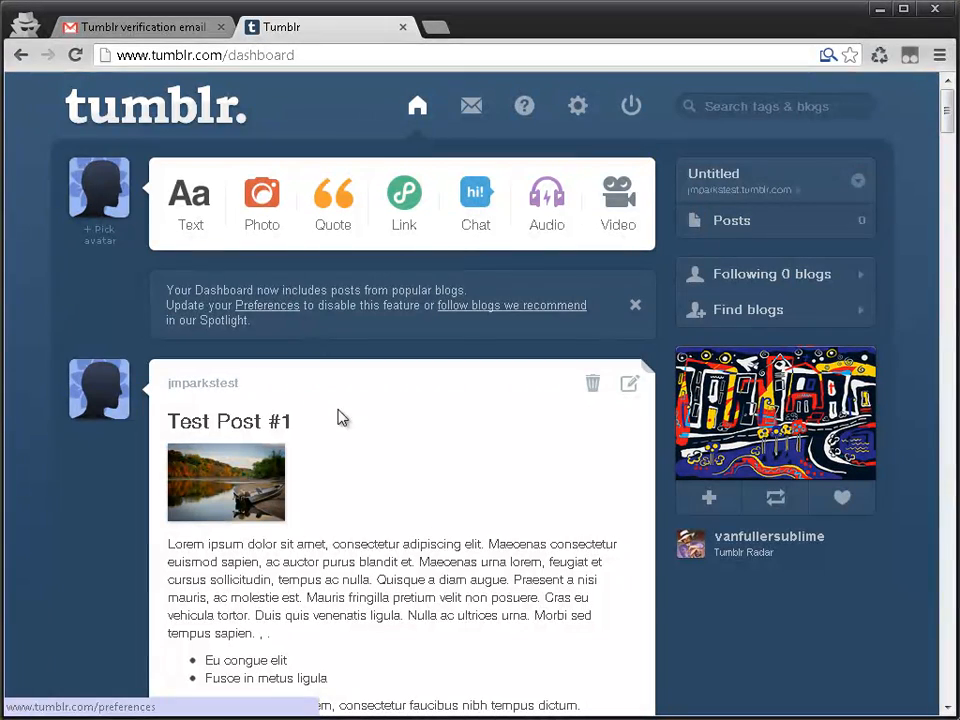
Step: Start a new text post titled "Test Post #2" and switch its body to HTML source editing
{"action": "left_click", "coordinate": [205, 202]}
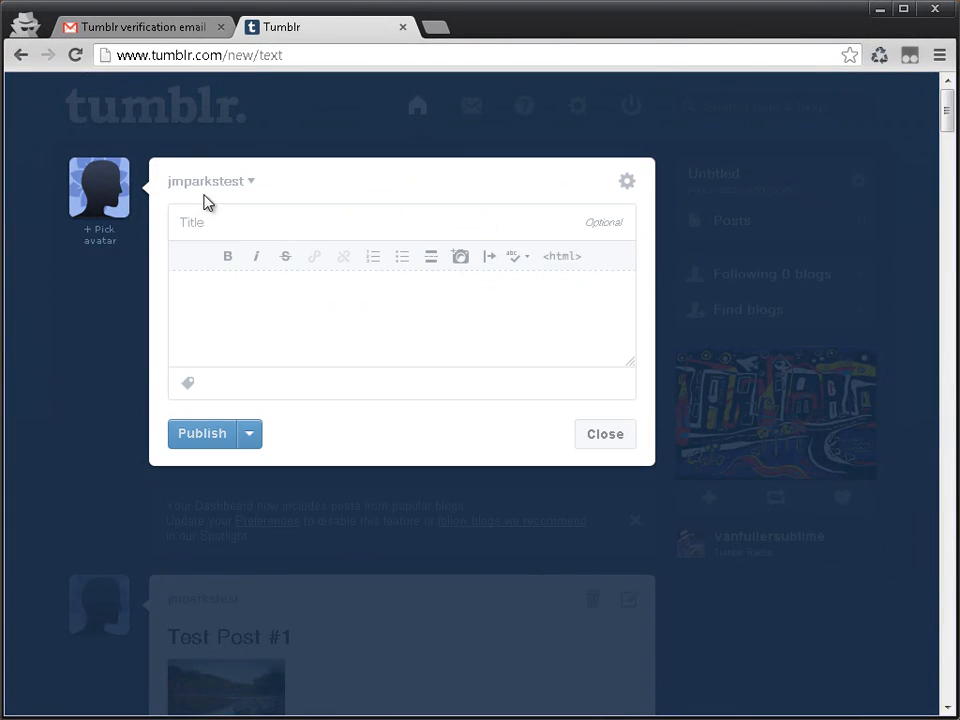
{"action": "type", "text": "Test Post #2"}
{"action": "left_click", "coordinate": [307, 290]}
{"action": "left_click", "coordinate": [560, 257]}
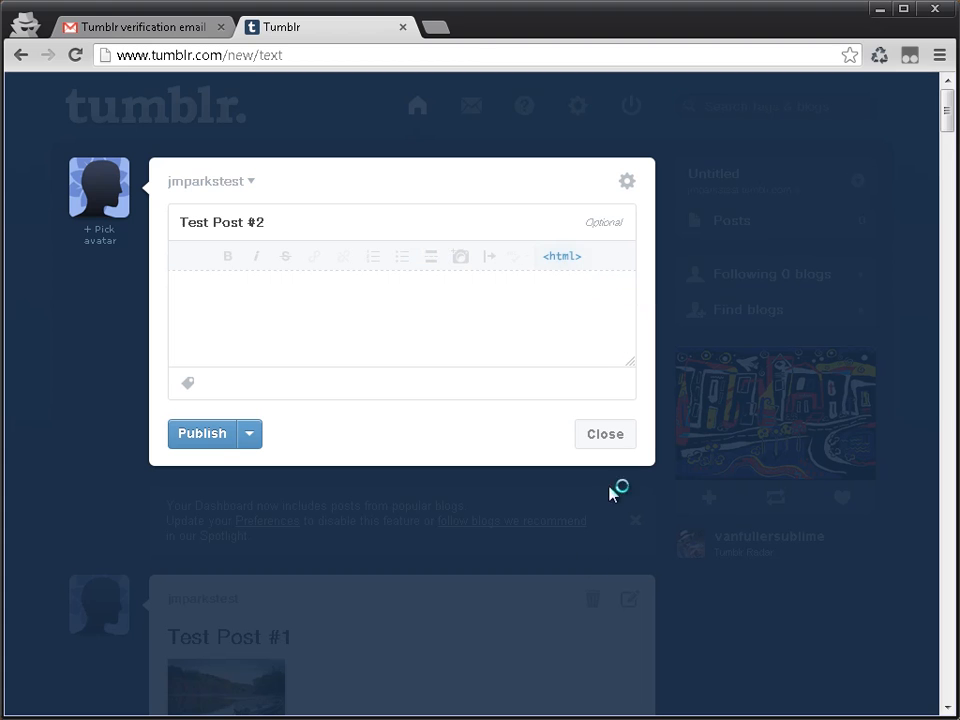
Step: Switch to Sublime Text, copy all the markup of styleguide.html and paste it into the Tumblr post's HTML body
{"action": "key", "text": "alt+Tab"}
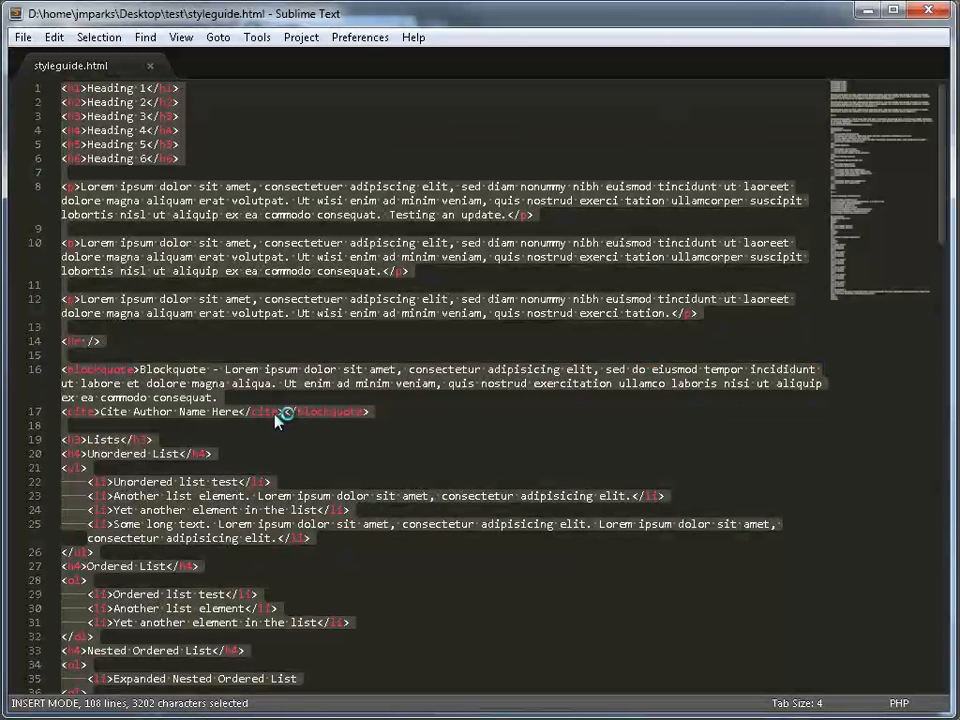
{"action": "key", "text": "ctrl+c"}
{"action": "left_click", "coordinate": [872, 16]}
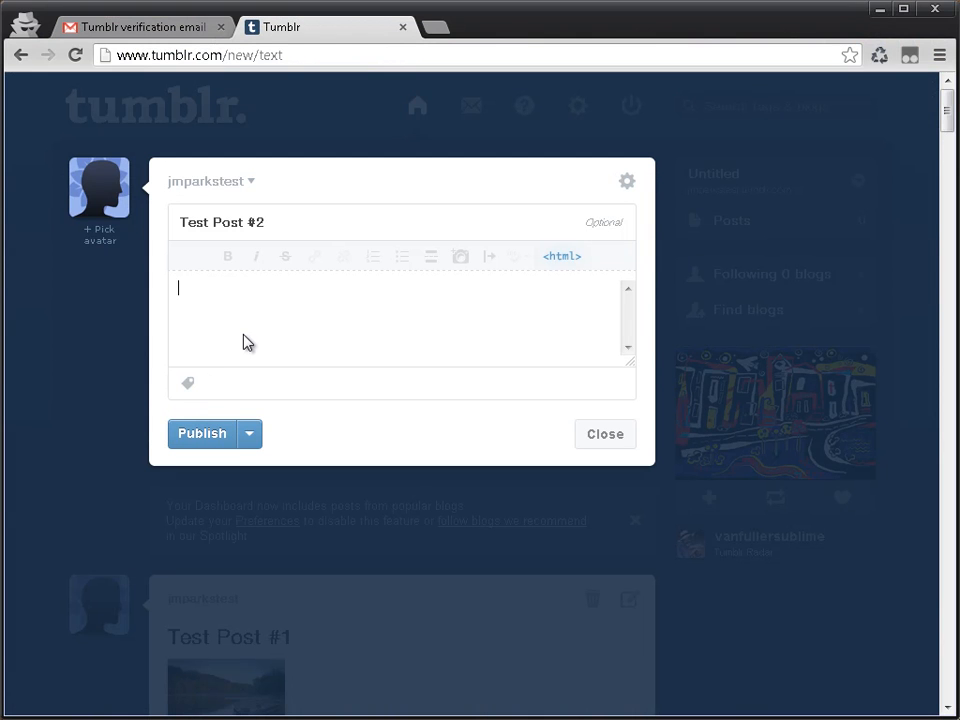
{"action": "key", "text": "ctrl+v"}
Step: Tag the post "Sytleguide", publish it and check its headings, lists and table on the dashboard
{"action": "left_click", "coordinate": [212, 381]}
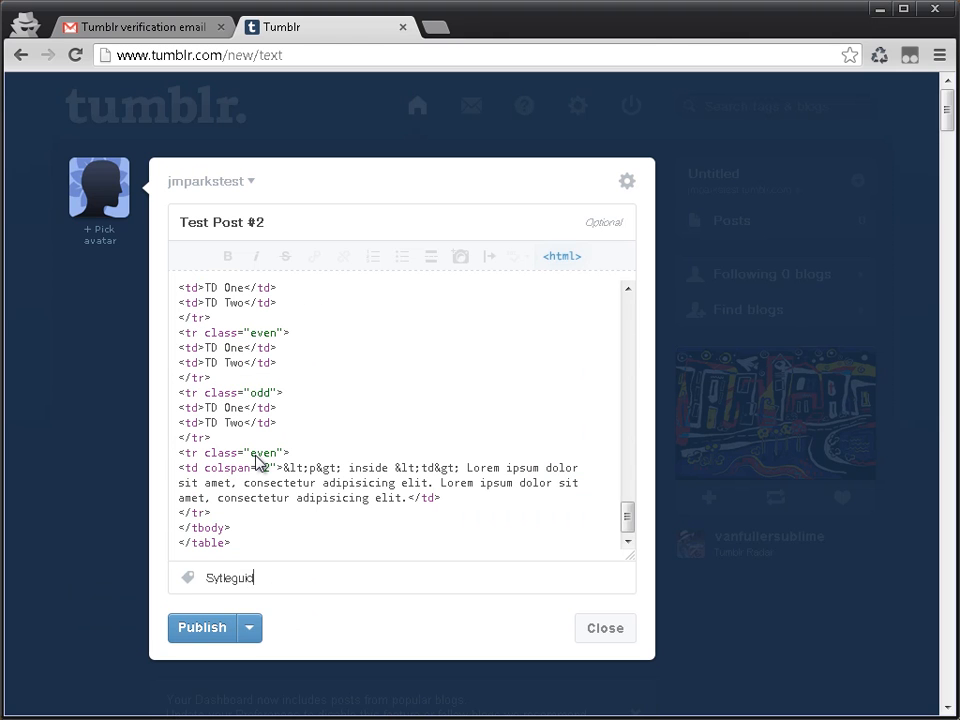
{"action": "left_click", "coordinate": [193, 637]}
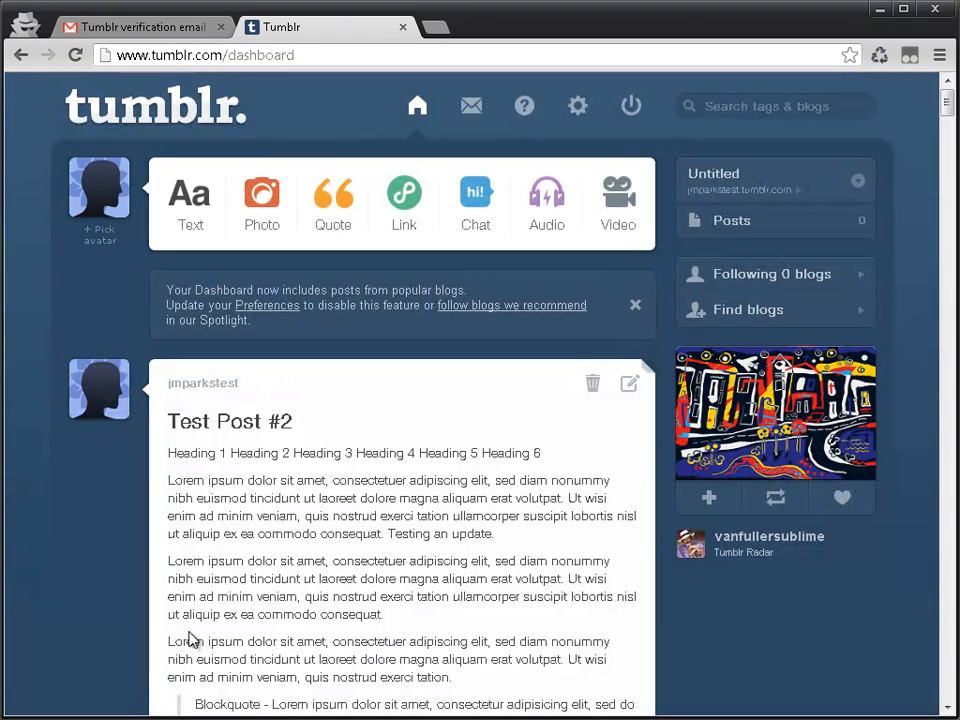
{"action": "scroll", "coordinate": [480, 447], "scroll_direction": "down", "scroll_amount": 2}
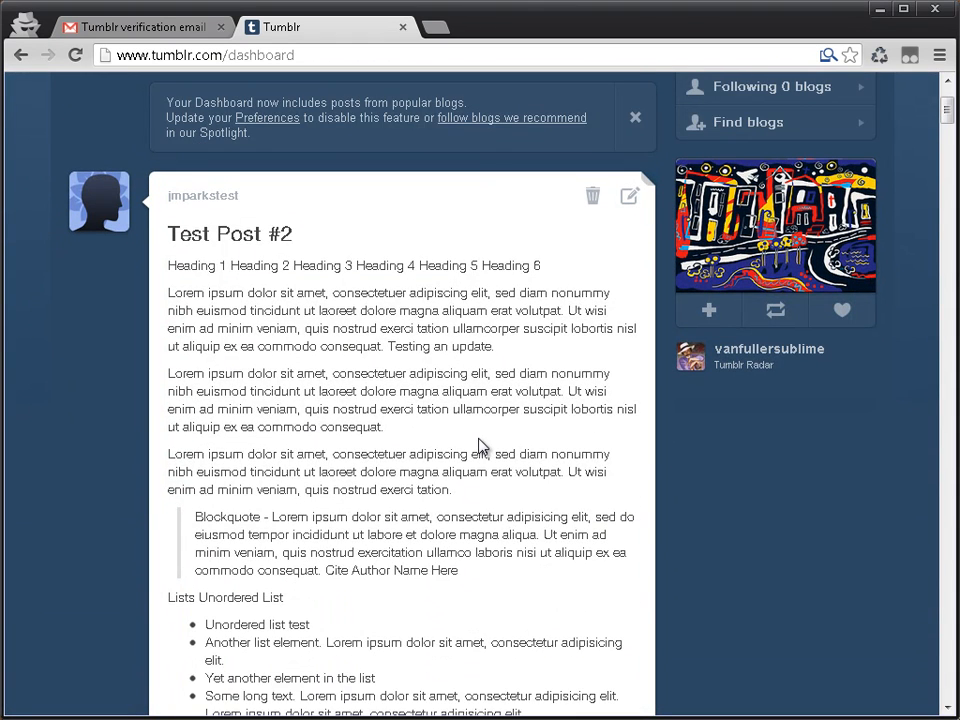
{"action": "scroll", "coordinate": [480, 447], "scroll_direction": "down", "scroll_amount": 8}
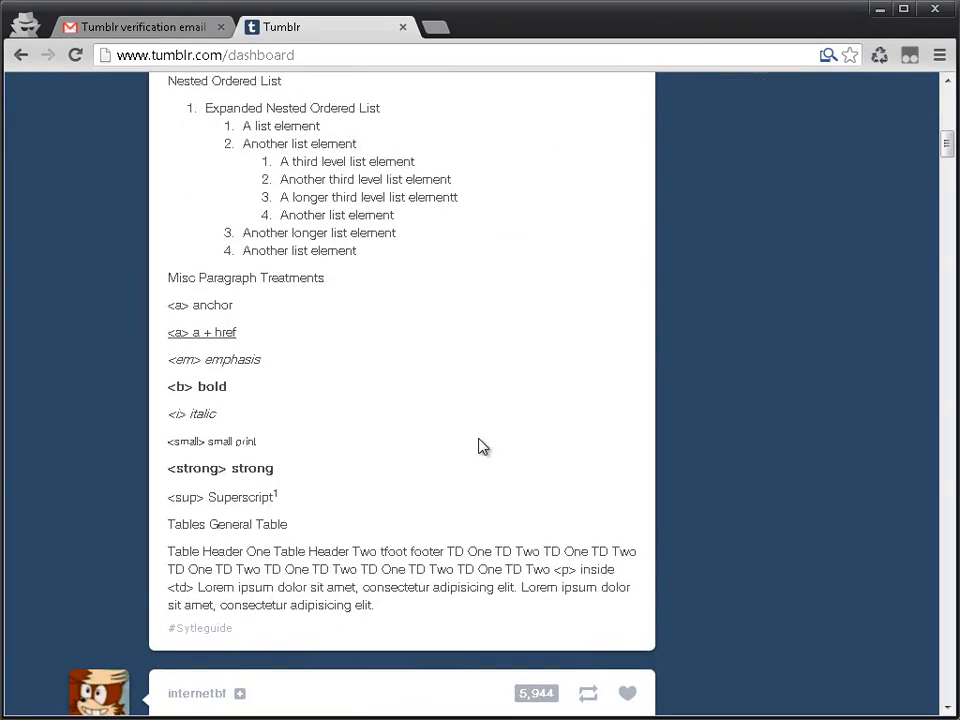
{"action": "scroll", "coordinate": [474, 441], "scroll_direction": "up", "scroll_amount": 10}
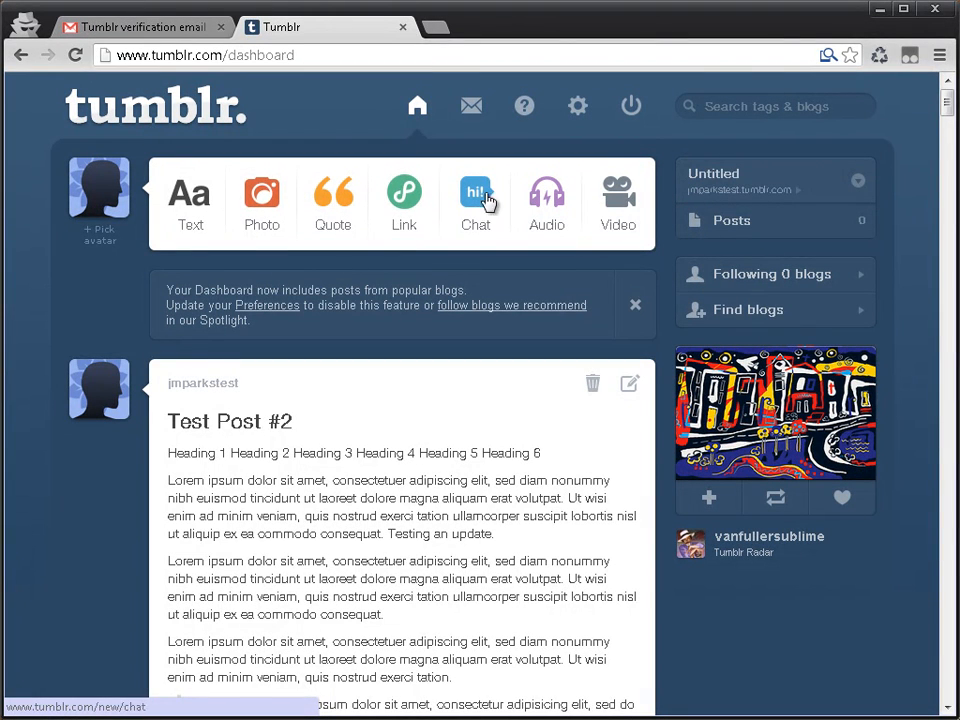
Step: Start a new photo post and upload the cedar river JPG and test_logo_200_padded.png to it
{"action": "left_click", "coordinate": [265, 203]}
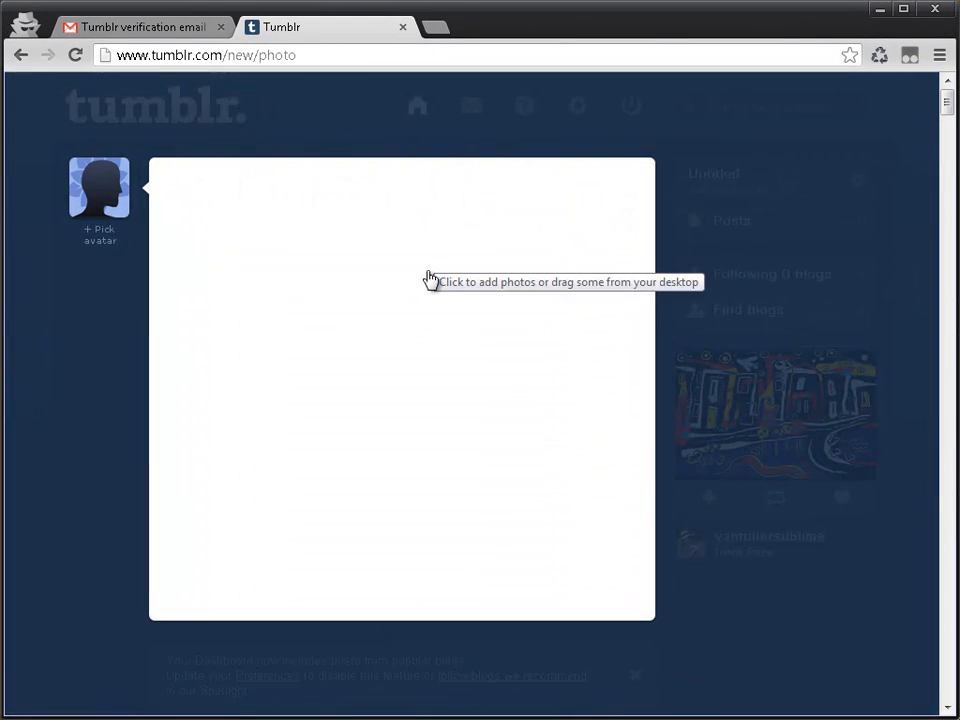
{"action": "left_click", "coordinate": [465, 381]}
{"action": "double_click", "coordinate": [251, 165]}
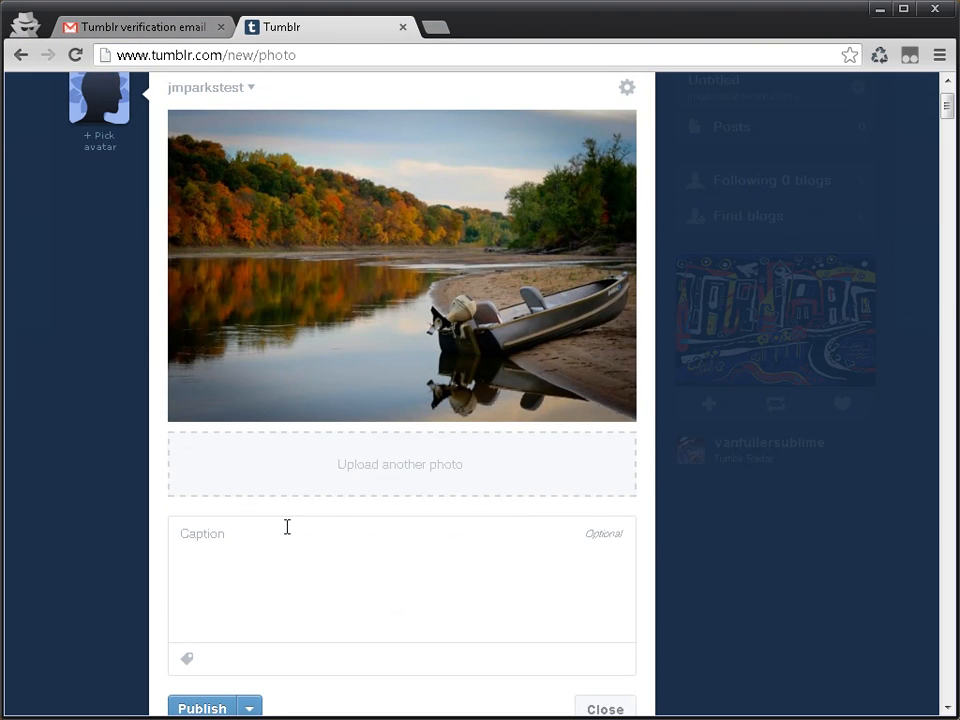
{"action": "left_click", "coordinate": [345, 482]}
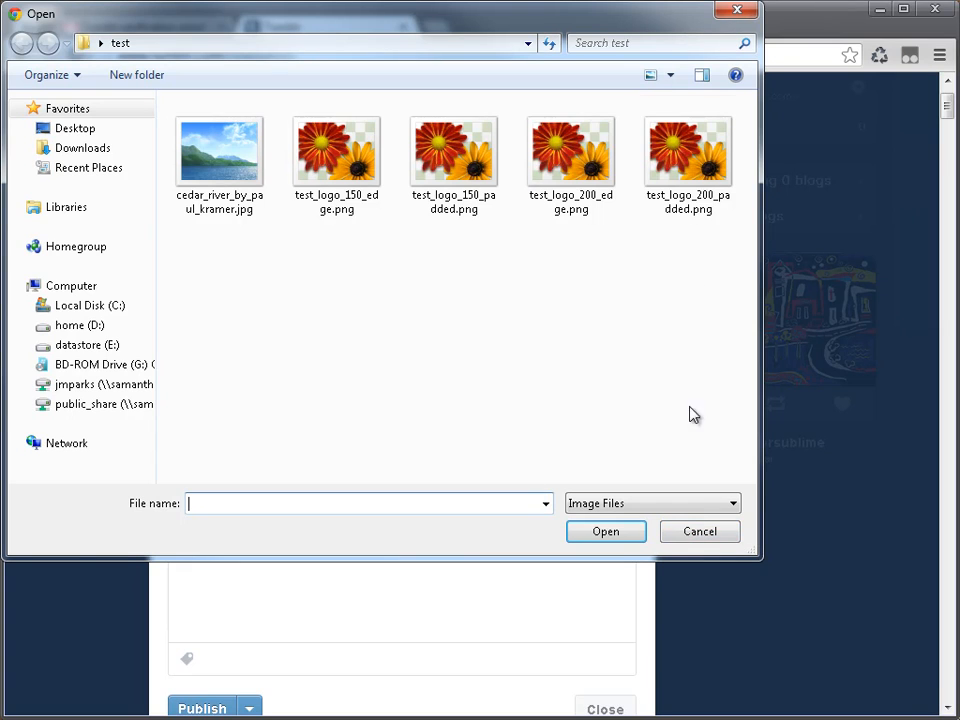
{"action": "double_click", "coordinate": [705, 155]}
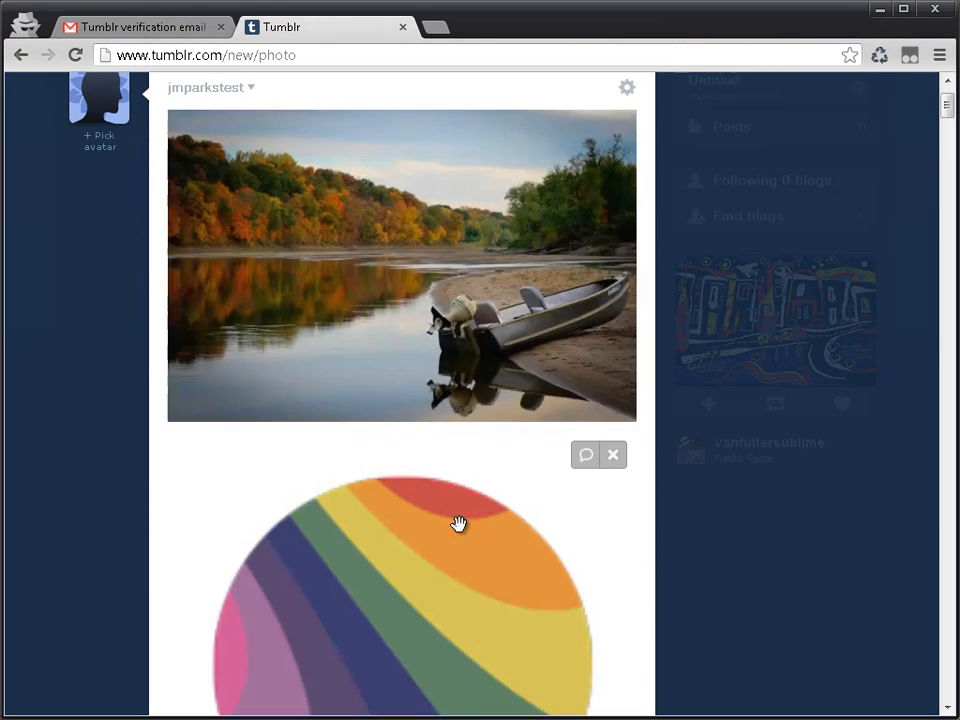
Step: Caption the photo post "Testing Photo Post" and publish it
{"action": "scroll", "coordinate": [458, 524], "scroll_direction": "down", "scroll_amount": 6}
{"action": "left_click", "coordinate": [365, 474]}
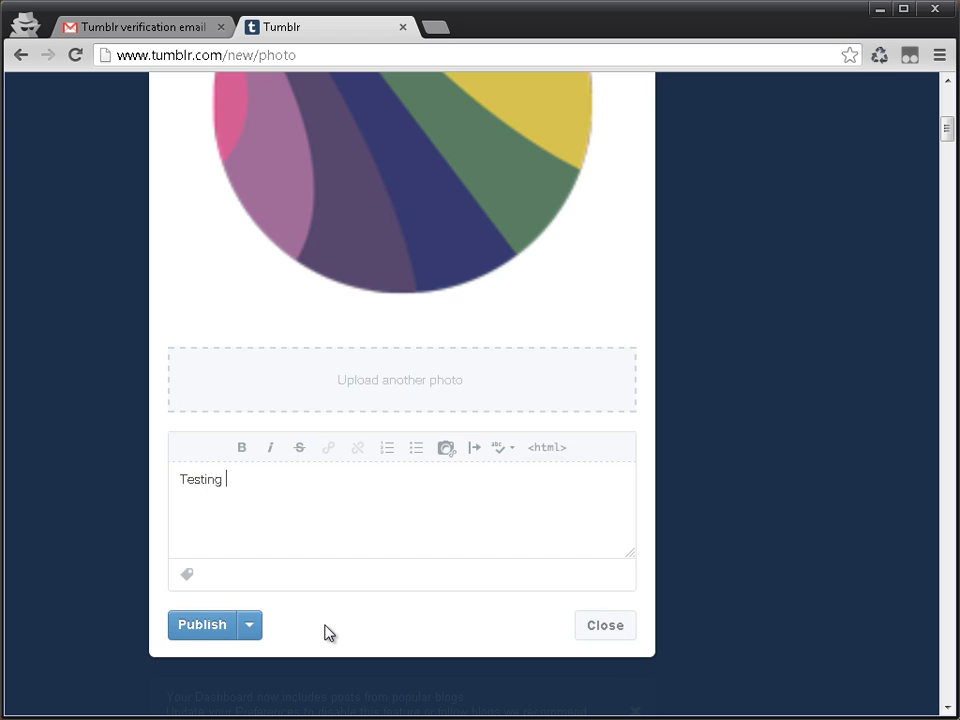
{"action": "left_click", "coordinate": [216, 627]}
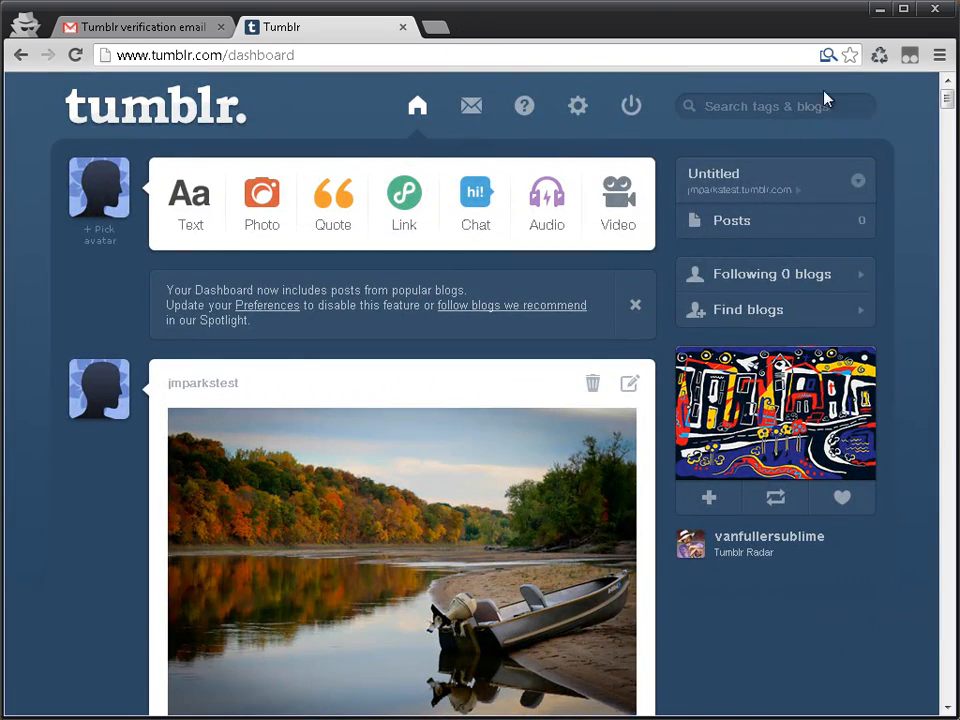
Step: Open the blog's public page from the dashboard and look over how the published posts are displayed
{"action": "left_click", "coordinate": [737, 180]}
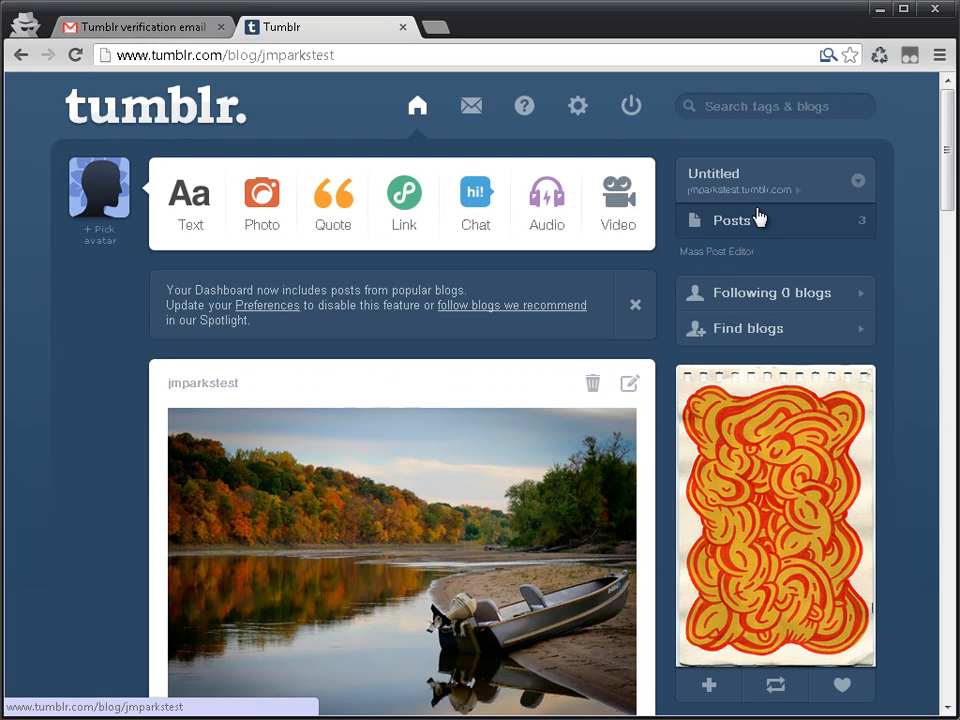
{"action": "left_click", "coordinate": [757, 192]}
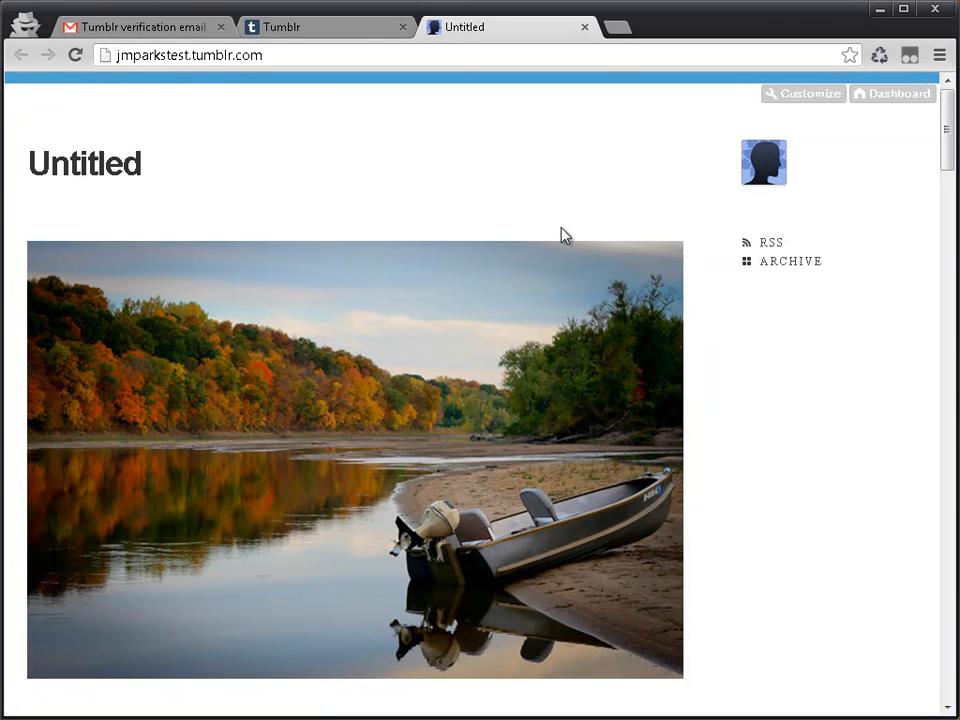
{"action": "left_click", "coordinate": [105, 170]}
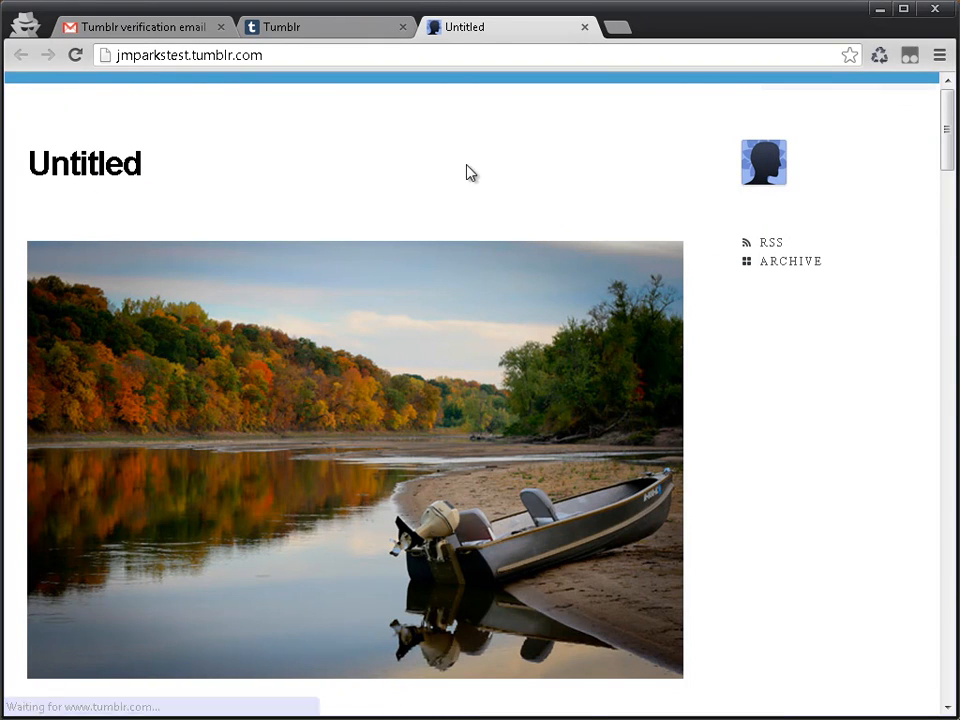
{"action": "scroll", "coordinate": [817, 300], "scroll_direction": "down", "scroll_amount": 2}
{"action": "scroll", "coordinate": [817, 300], "scroll_direction": "down", "scroll_amount": 15}
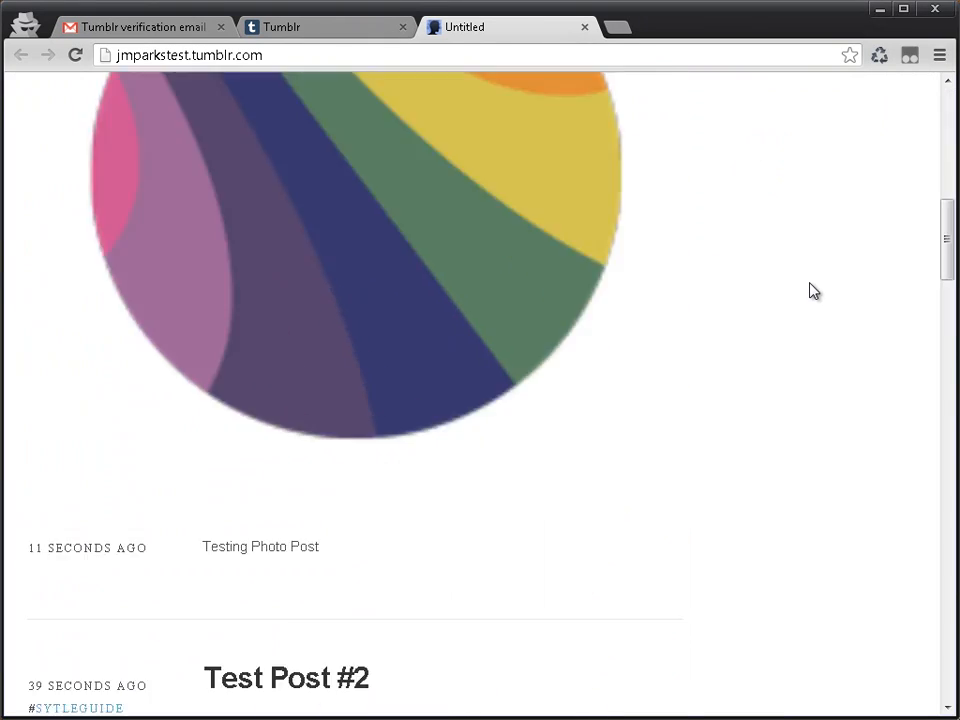
{"action": "scroll", "coordinate": [810, 289], "scroll_direction": "up", "scroll_amount": 20}
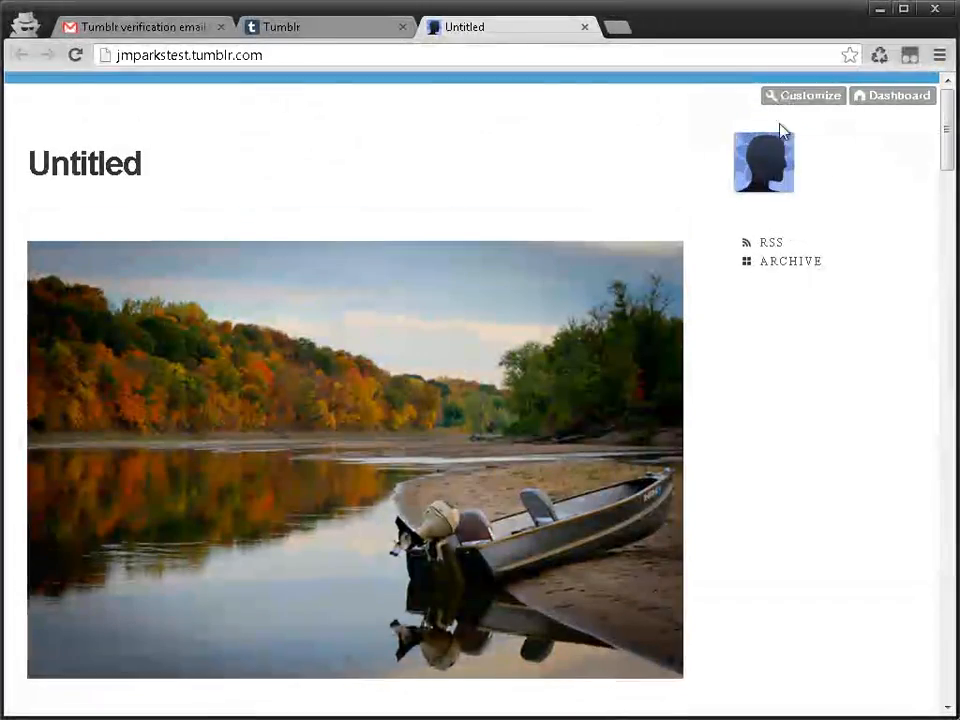
Step: Open the blog's customization page and set the title to "Testing Blog #1" and the description to "This is a tag."
{"action": "left_click", "coordinate": [791, 100]}
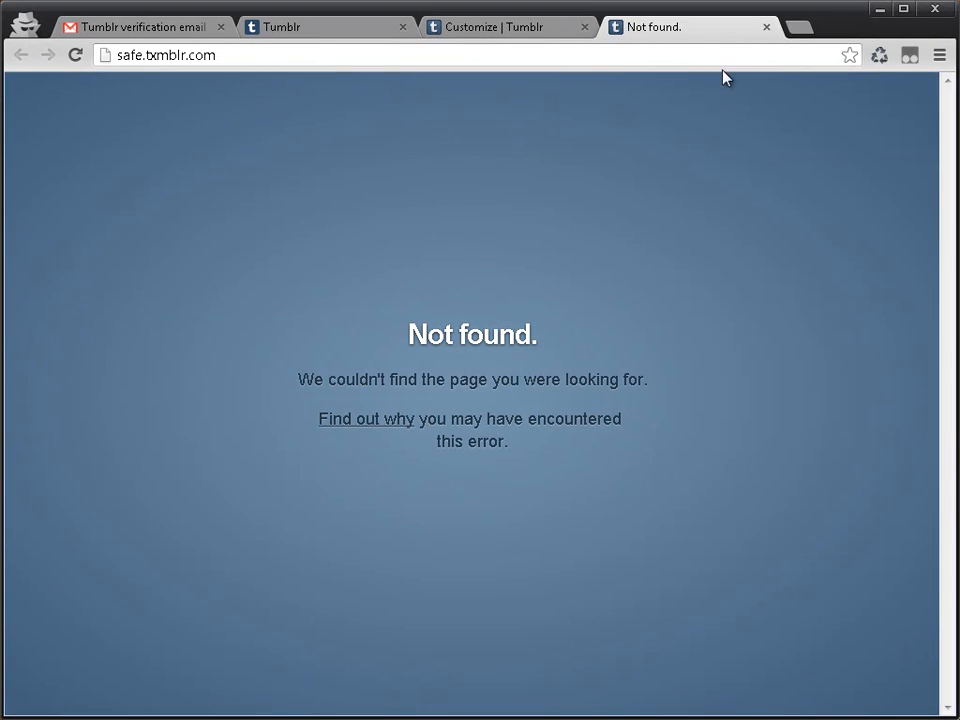
{"action": "left_click", "coordinate": [766, 28]}
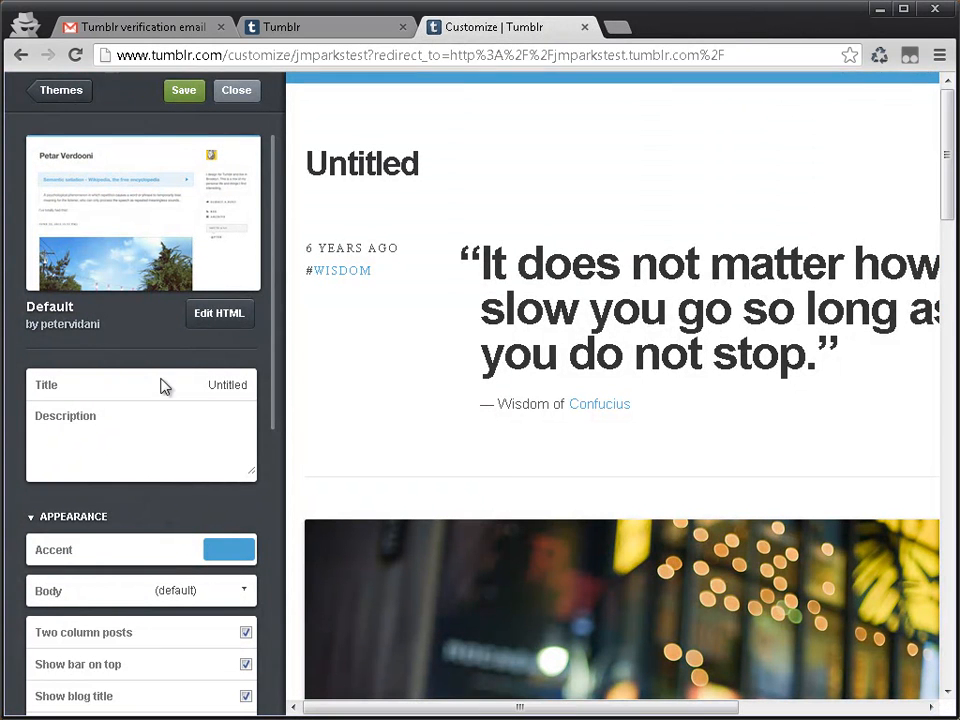
{"action": "double_click", "coordinate": [239, 388]}
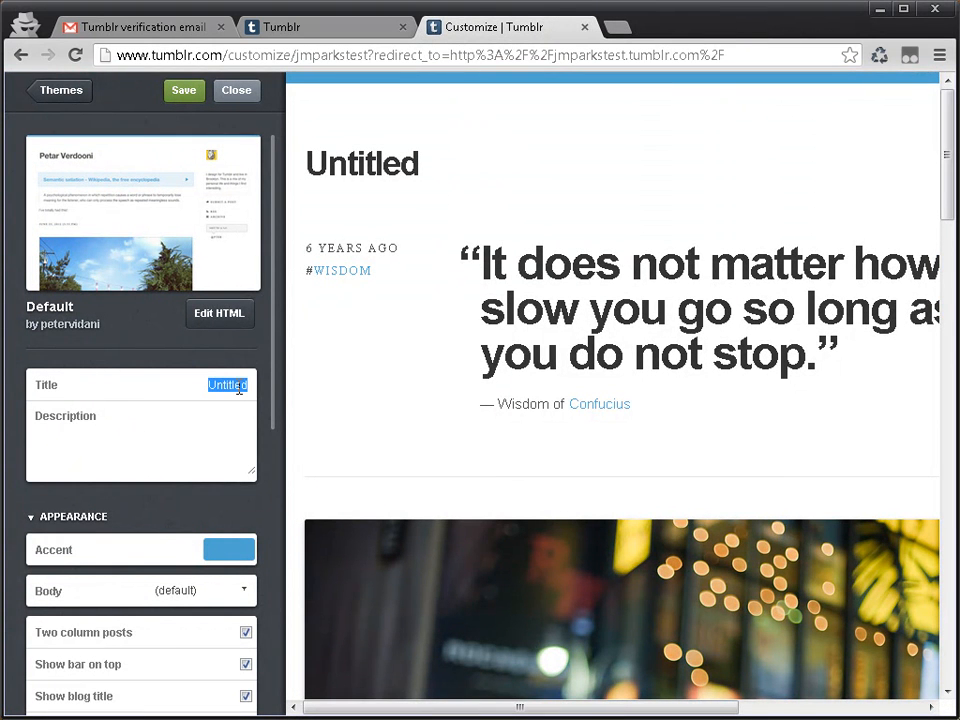
{"action": "type", "text": "Testing Blog #1"}
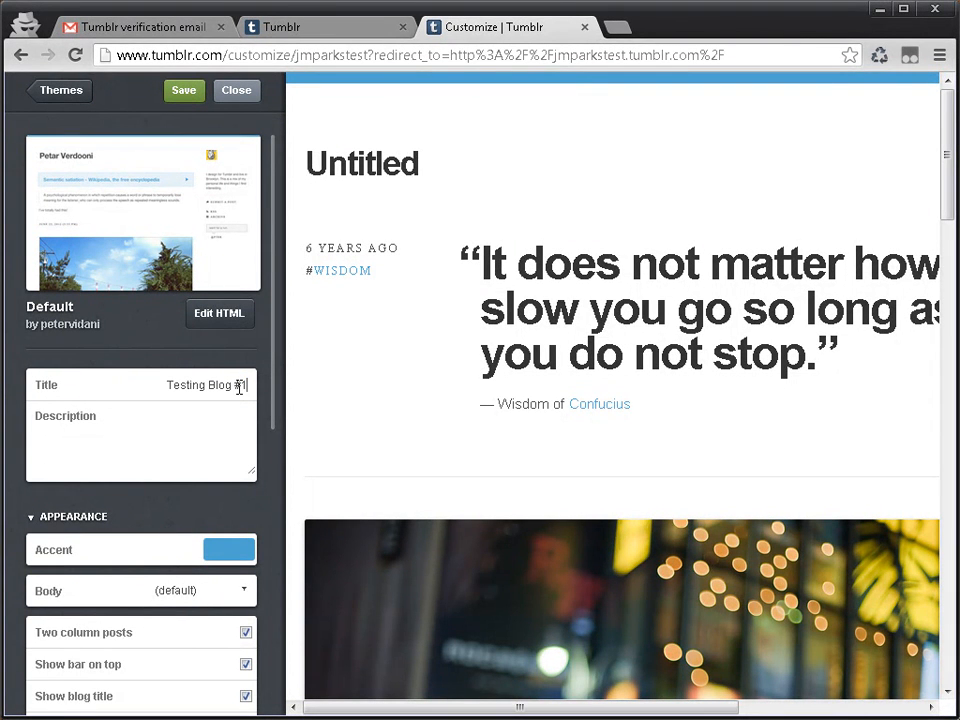
{"action": "left_click", "coordinate": [209, 465]}
{"action": "type", "text": "This is a tag."}
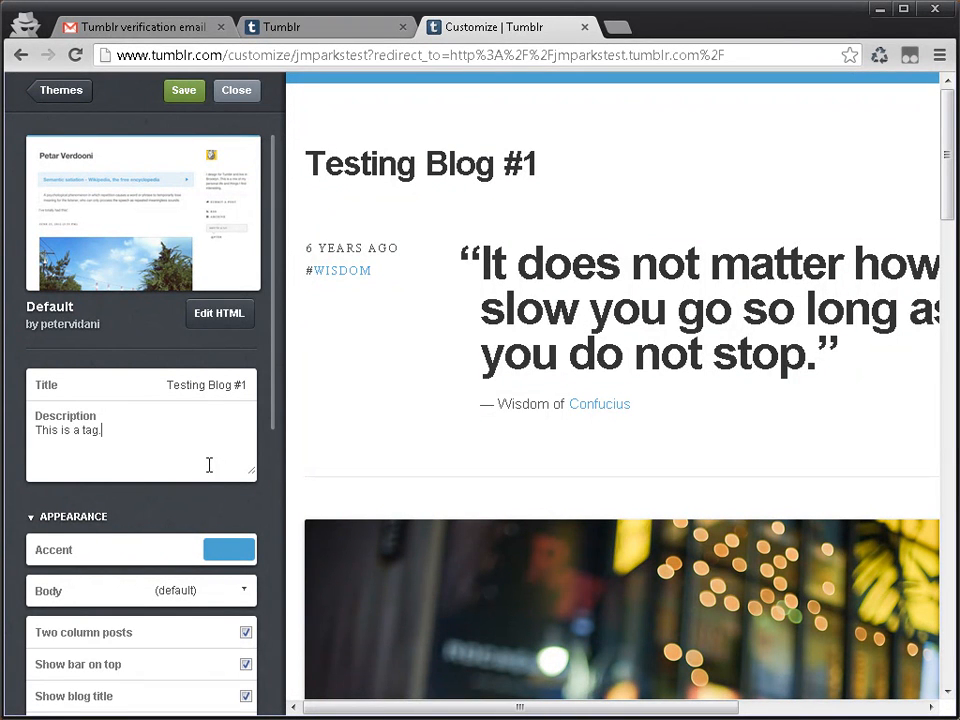
Step: Try different accent colors for the theme and settle on orange #eb8019
{"action": "left_click", "coordinate": [234, 558]}
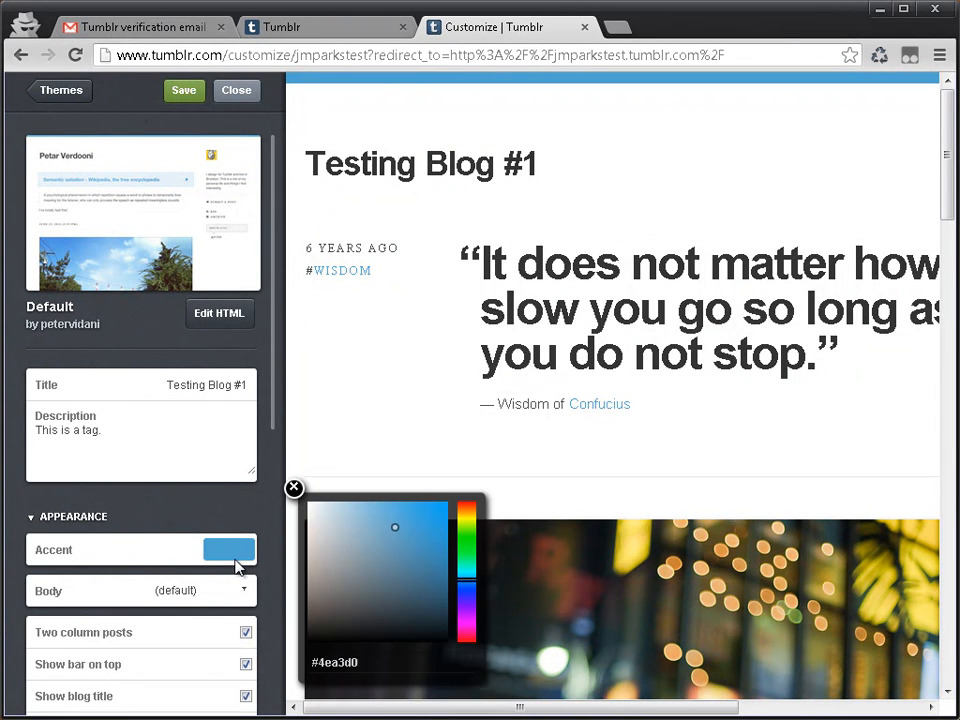
{"action": "left_click", "coordinate": [468, 638]}
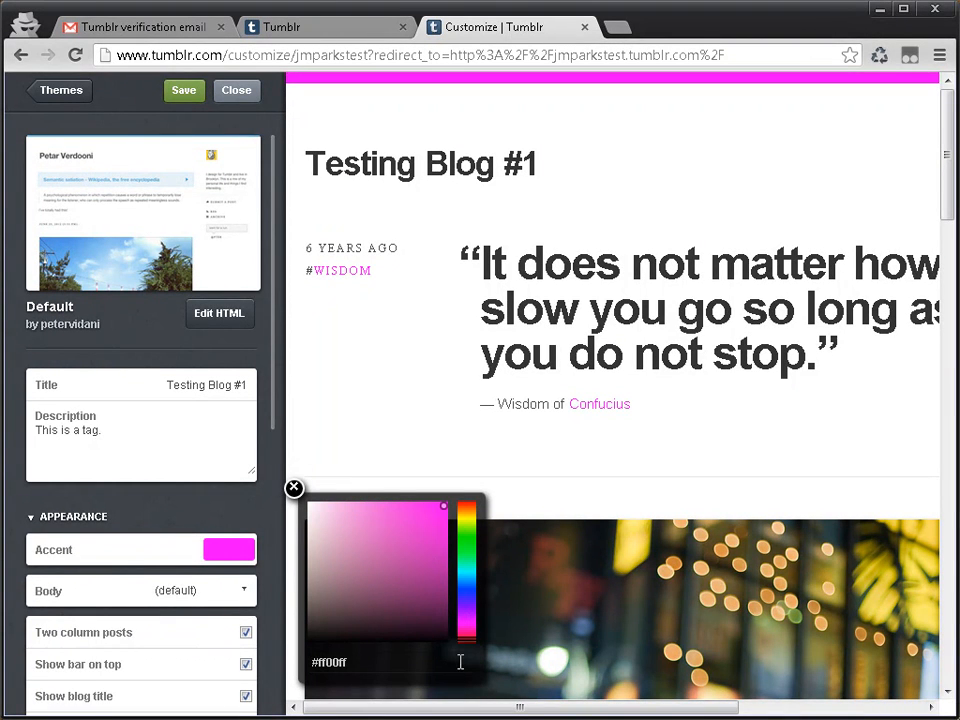
{"action": "left_click", "coordinate": [470, 503]}
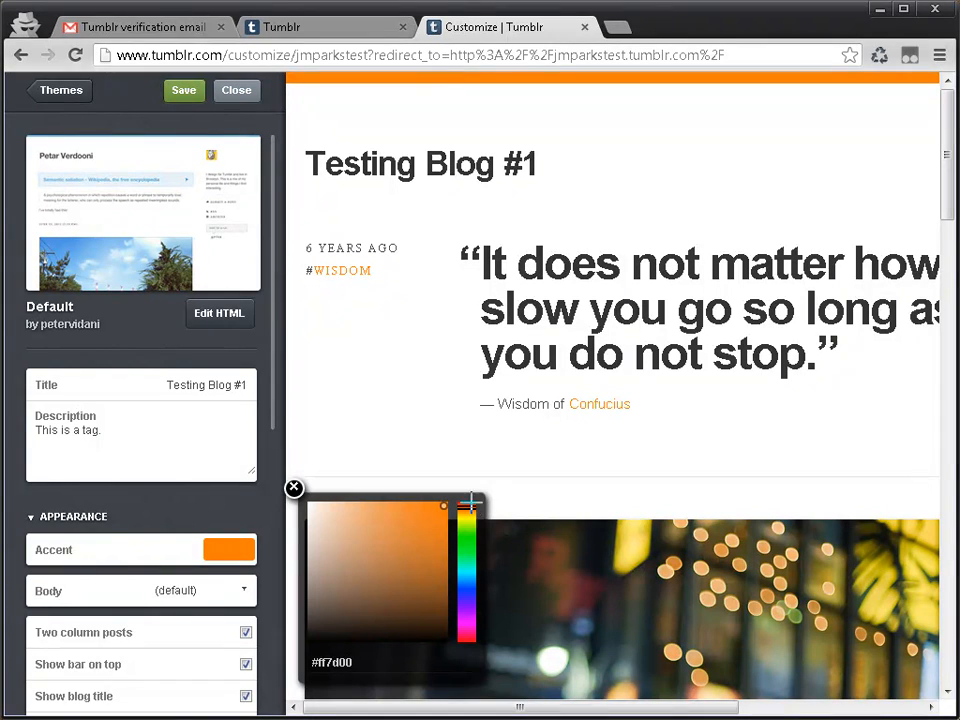
{"action": "left_click", "coordinate": [421, 533]}
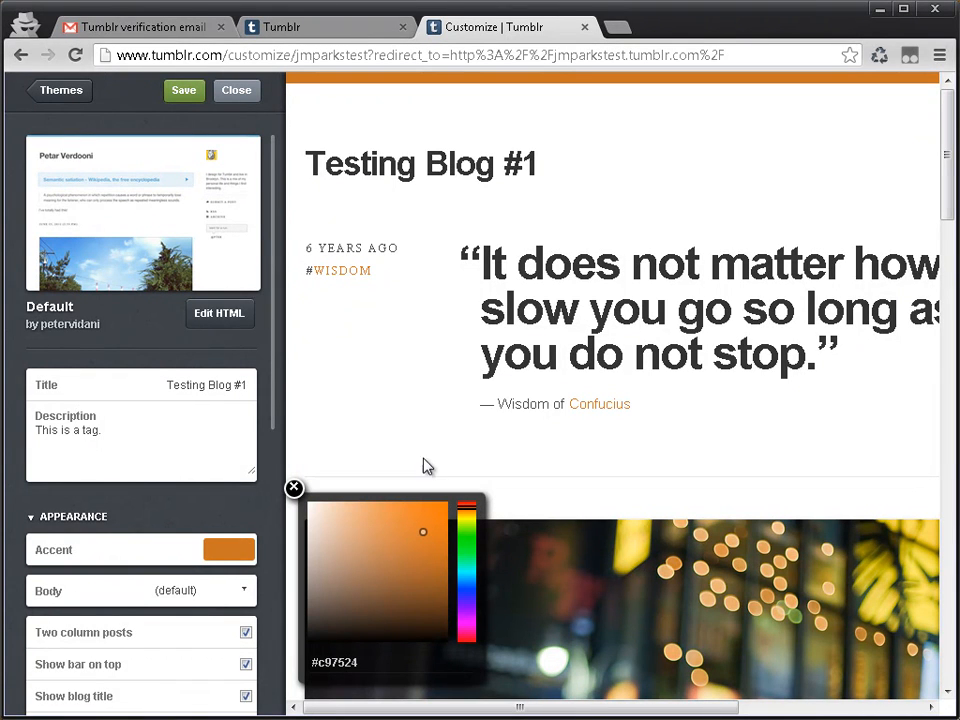
{"action": "left_click", "coordinate": [431, 513]}
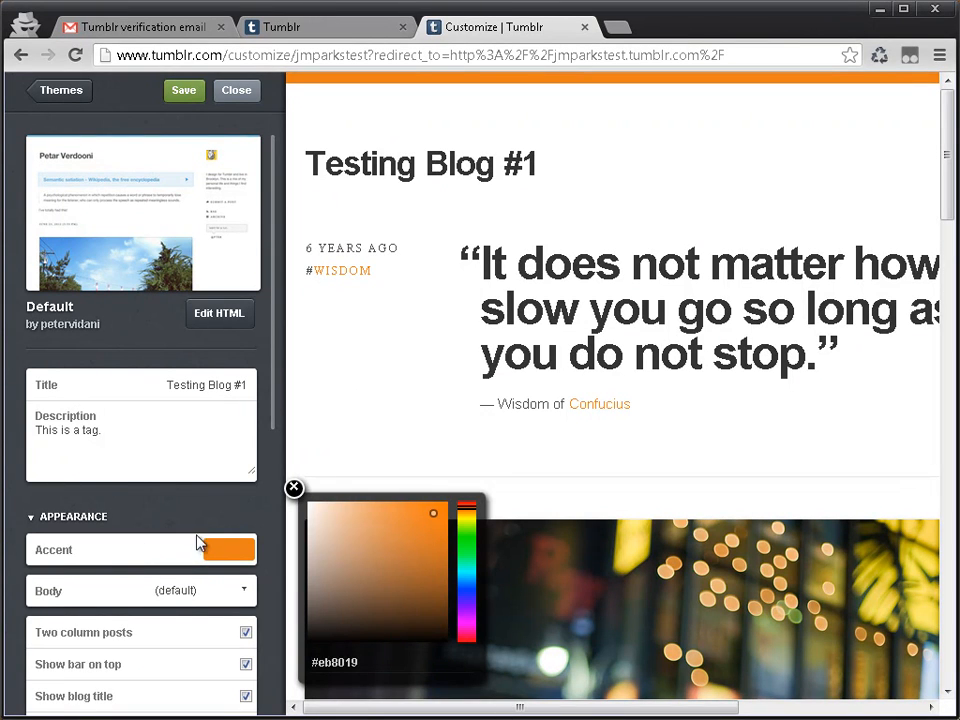
{"action": "left_click", "coordinate": [294, 488]}
Step: Look through the theme's appearance options, from the column and title settings to the Disqus and Google Analytics fields
{"action": "scroll", "coordinate": [122, 514], "scroll_direction": "down", "scroll_amount": 4}
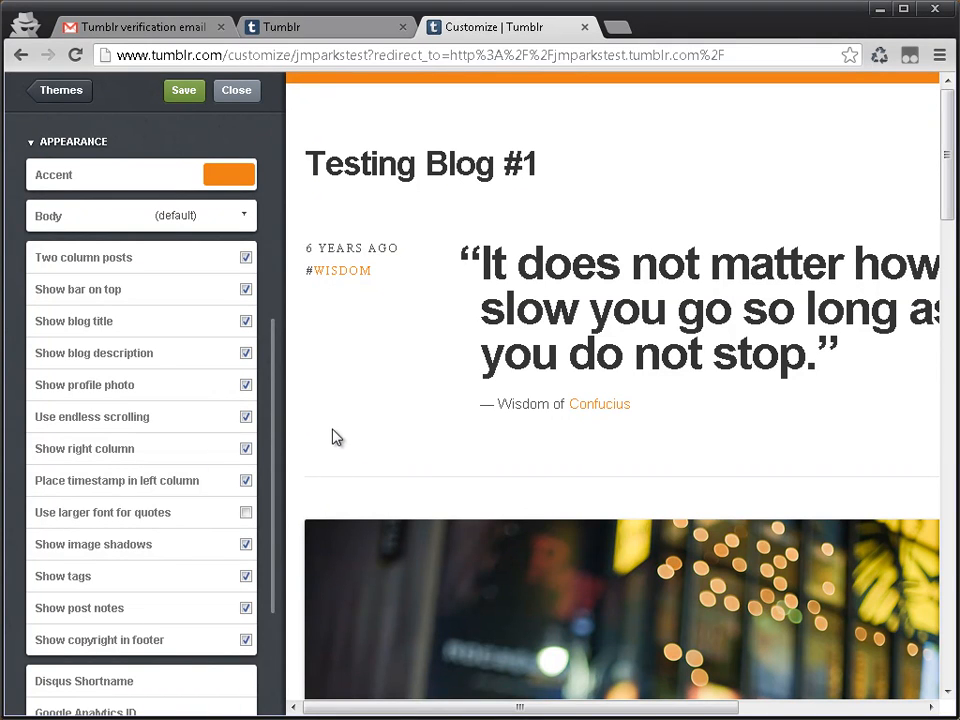
{"action": "scroll", "coordinate": [105, 350], "scroll_direction": "down", "scroll_amount": 2}
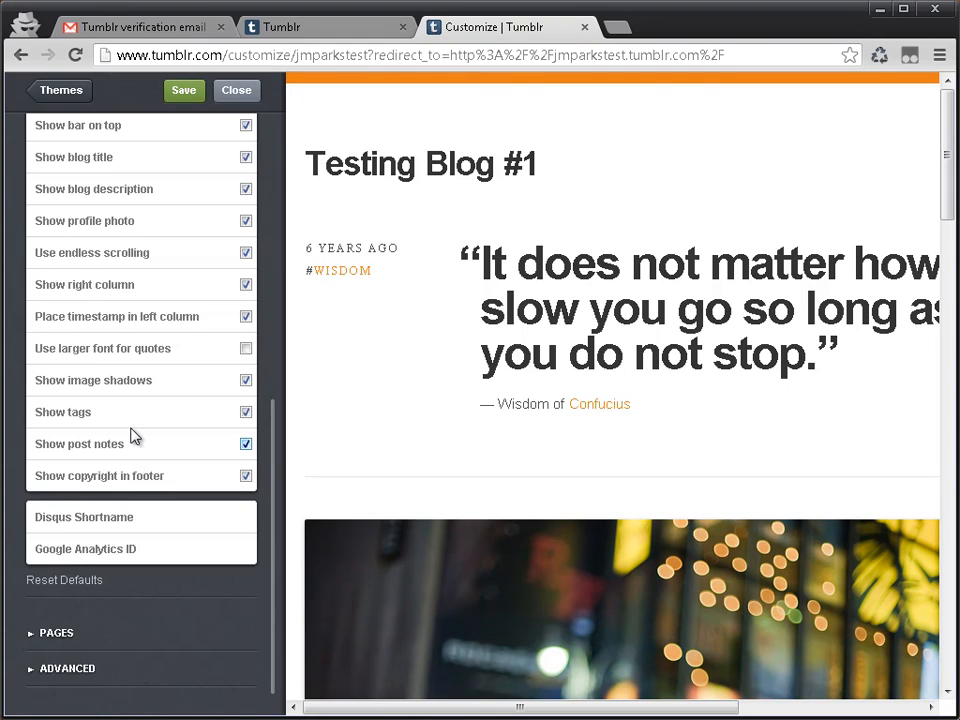
{"action": "scroll", "coordinate": [183, 385], "scroll_direction": "up", "scroll_amount": 5}
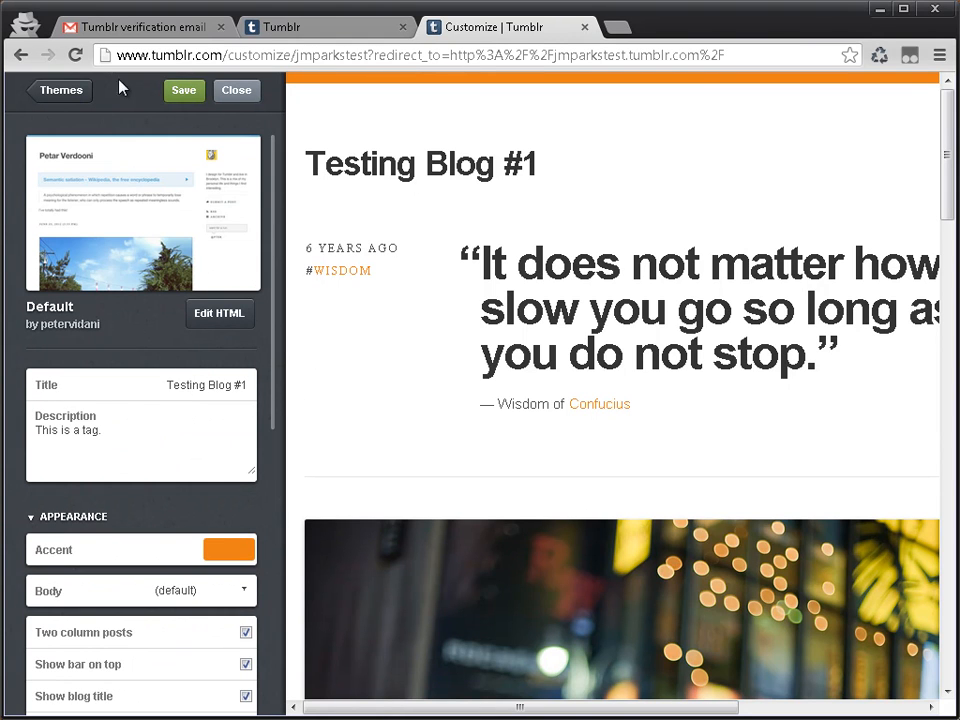
{"action": "scroll", "coordinate": [200, 360], "scroll_direction": "down", "scroll_amount": 5}
{"action": "scroll", "coordinate": [193, 339], "scroll_direction": "up", "scroll_amount": 5}
Step: Browse the gallery of available themes and its category filters, and return to the customization settings without choosing a theme
{"action": "left_click", "coordinate": [34, 92]}
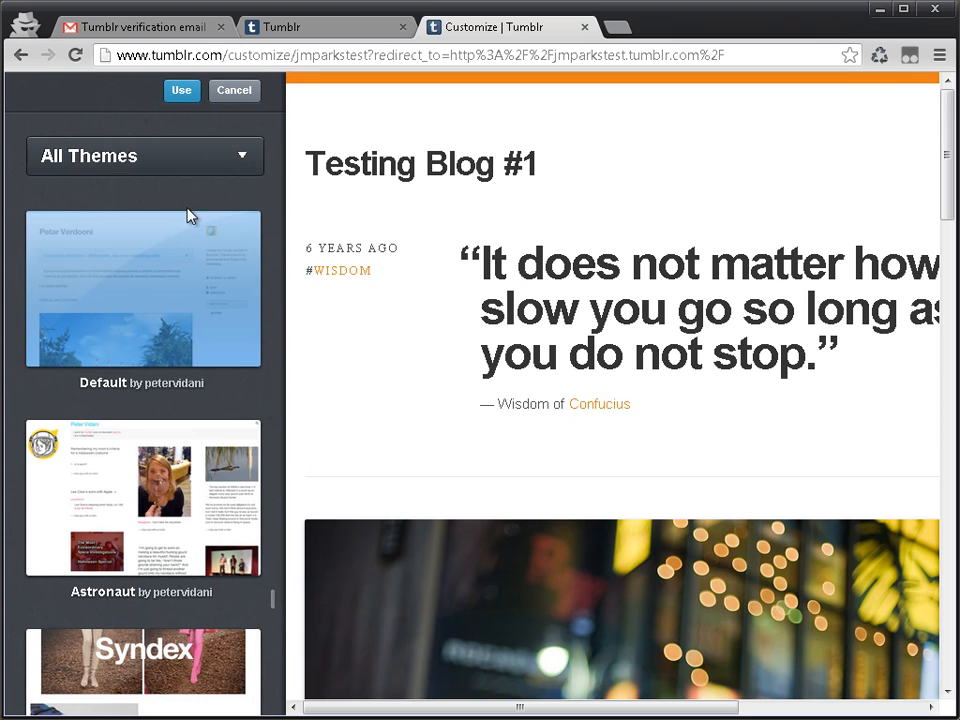
{"action": "scroll", "coordinate": [184, 340], "scroll_direction": "down", "scroll_amount": 20}
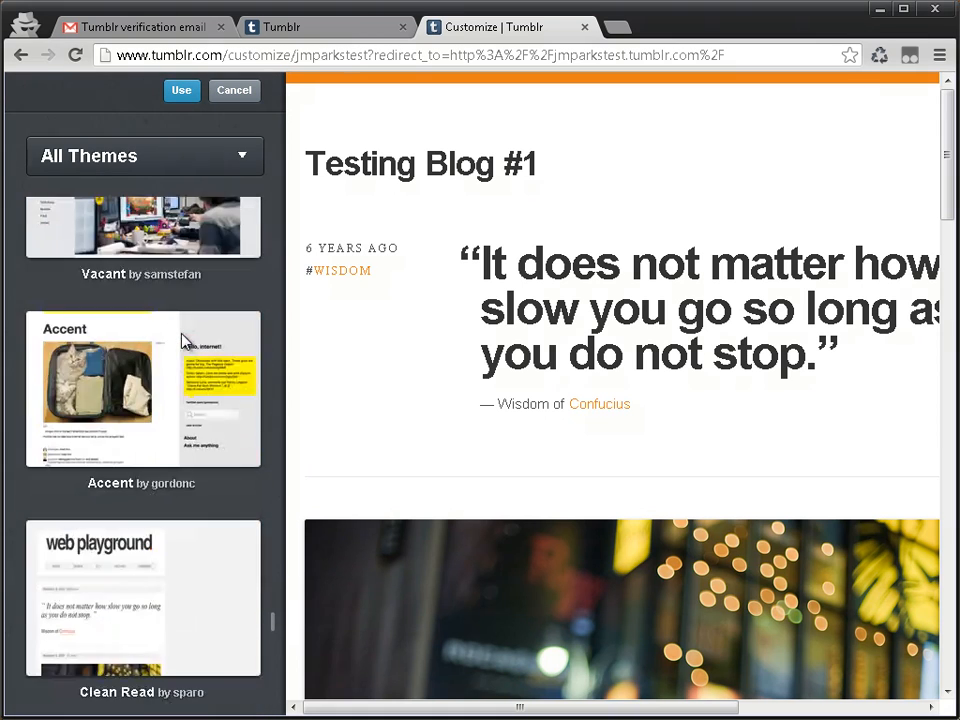
{"action": "scroll", "coordinate": [183, 339], "scroll_direction": "down", "scroll_amount": 15}
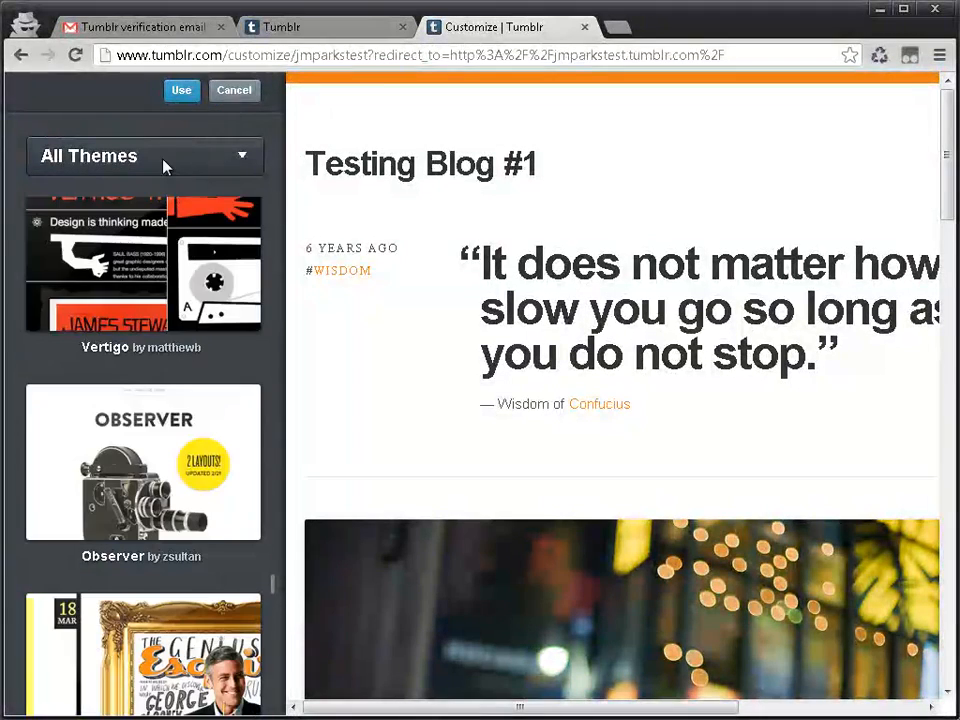
{"action": "left_click", "coordinate": [166, 162]}
{"action": "left_click", "coordinate": [164, 161]}
{"action": "left_click", "coordinate": [195, 163]}
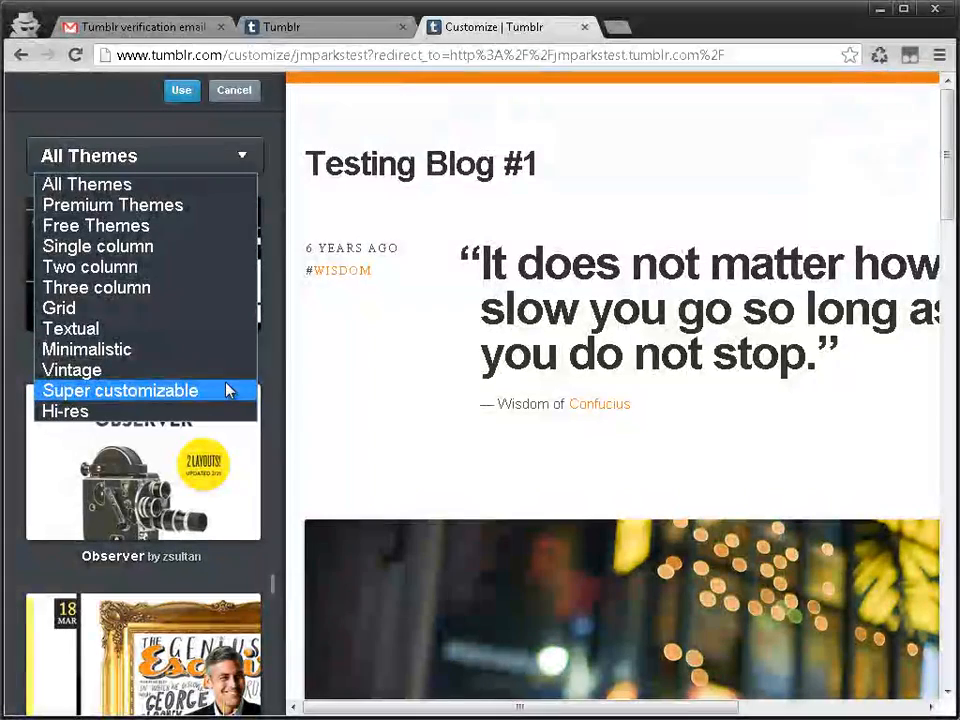
{"action": "left_click", "coordinate": [236, 94]}
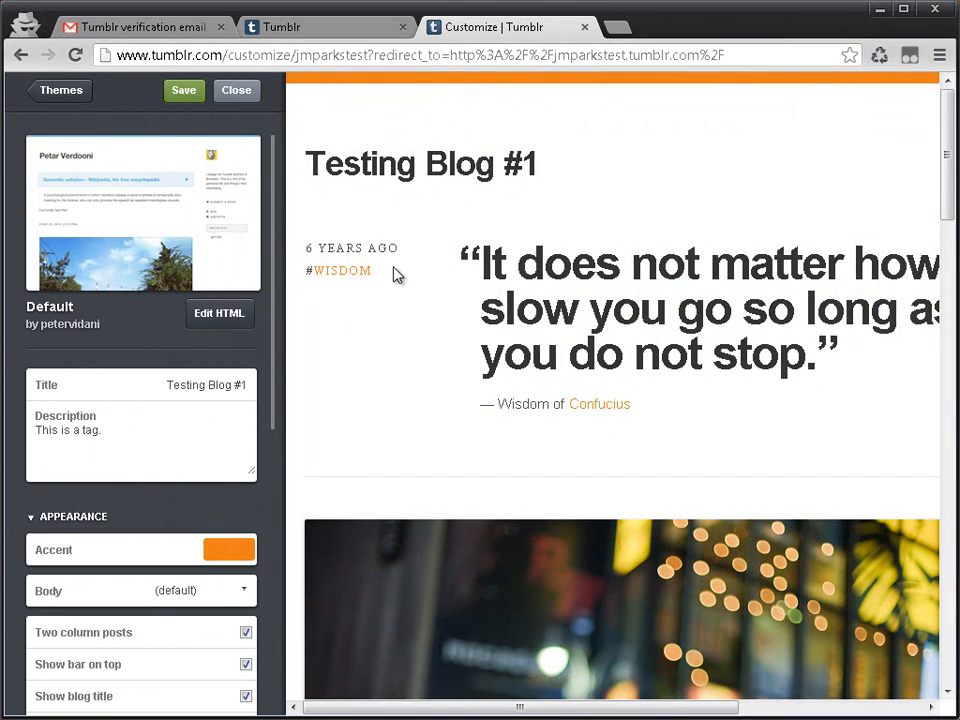
Step: Save the blog customization and look over the settings and the blog preview
{"action": "left_click", "coordinate": [200, 95]}
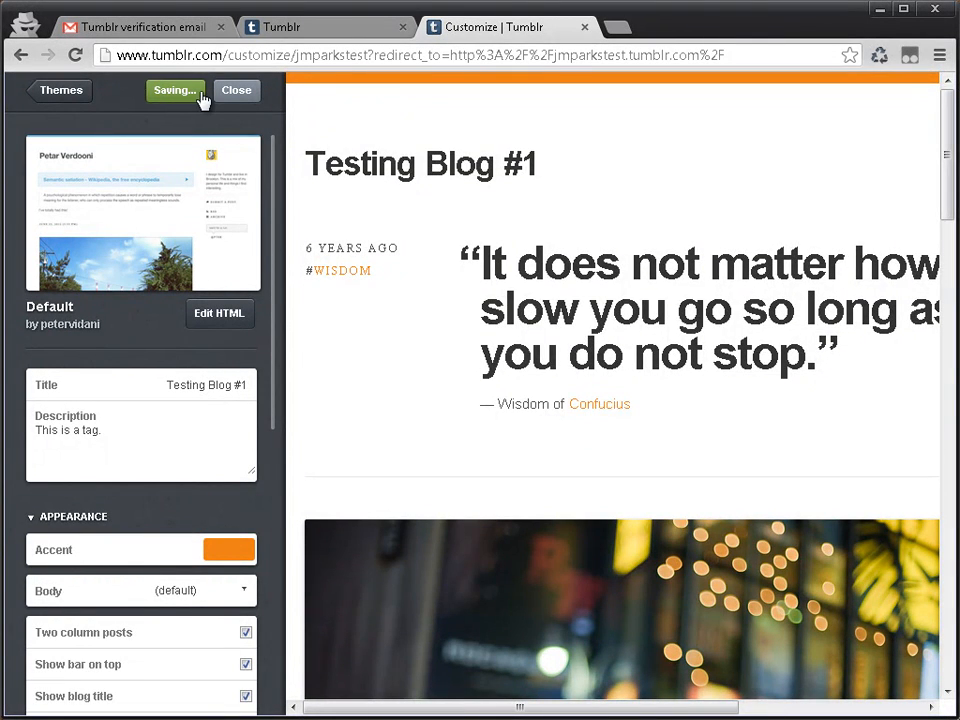
{"action": "scroll", "coordinate": [306, 407], "scroll_direction": "down", "scroll_amount": 5}
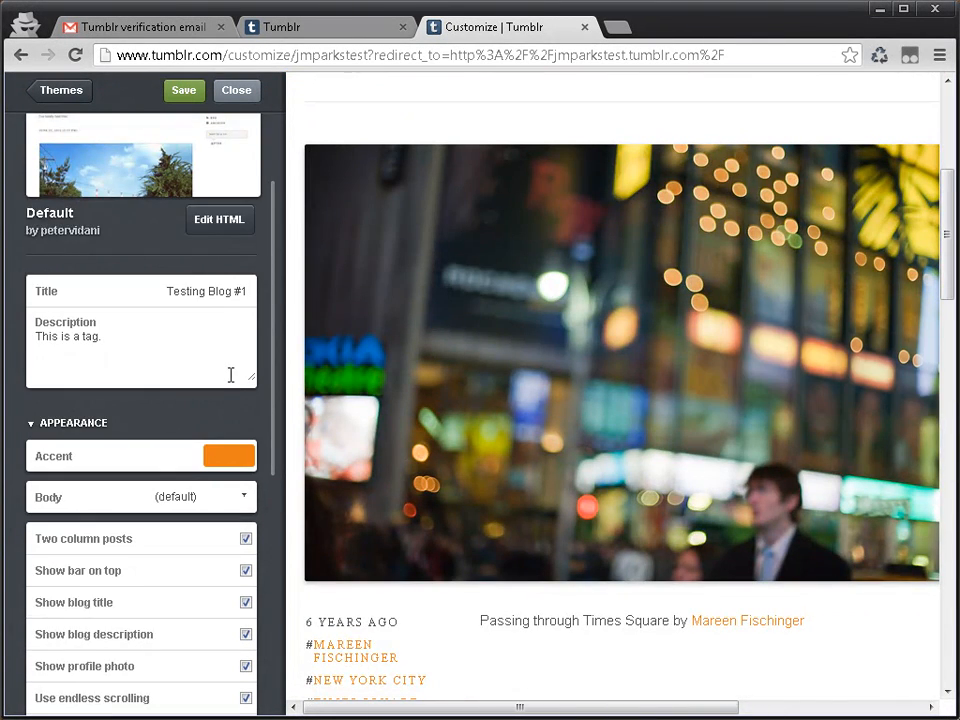
{"action": "scroll", "coordinate": [229, 378], "scroll_direction": "up", "scroll_amount": 1}
{"action": "scroll", "coordinate": [652, 147], "scroll_direction": "up", "scroll_amount": 4}
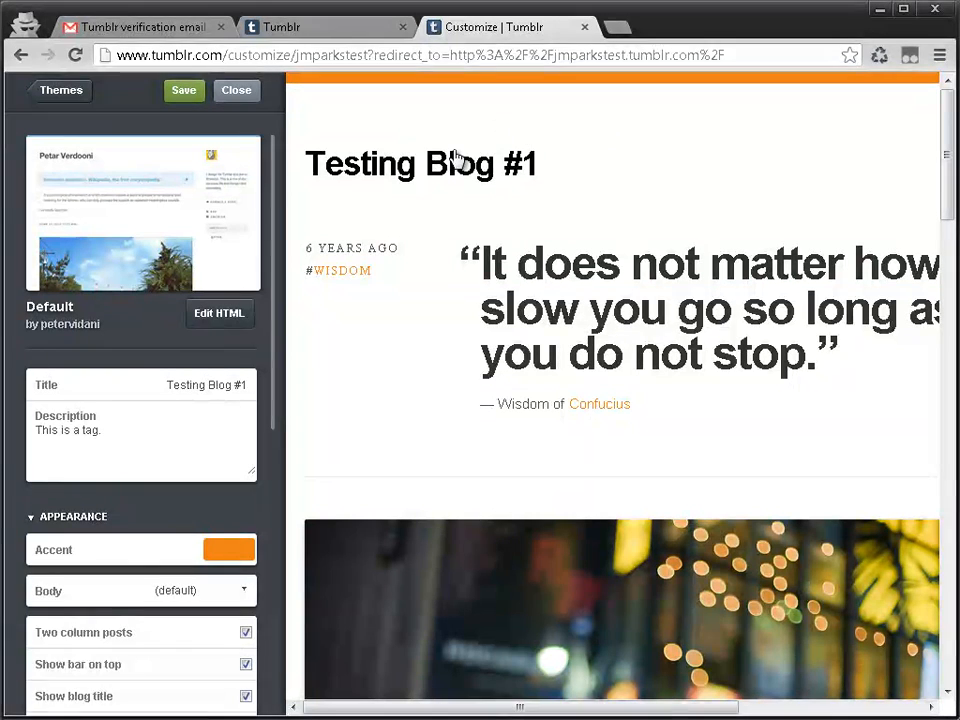
Step: Revisit the theme gallery, keep the Default theme and examine the advanced options down to the custom CSS field
{"action": "left_click", "coordinate": [85, 92]}
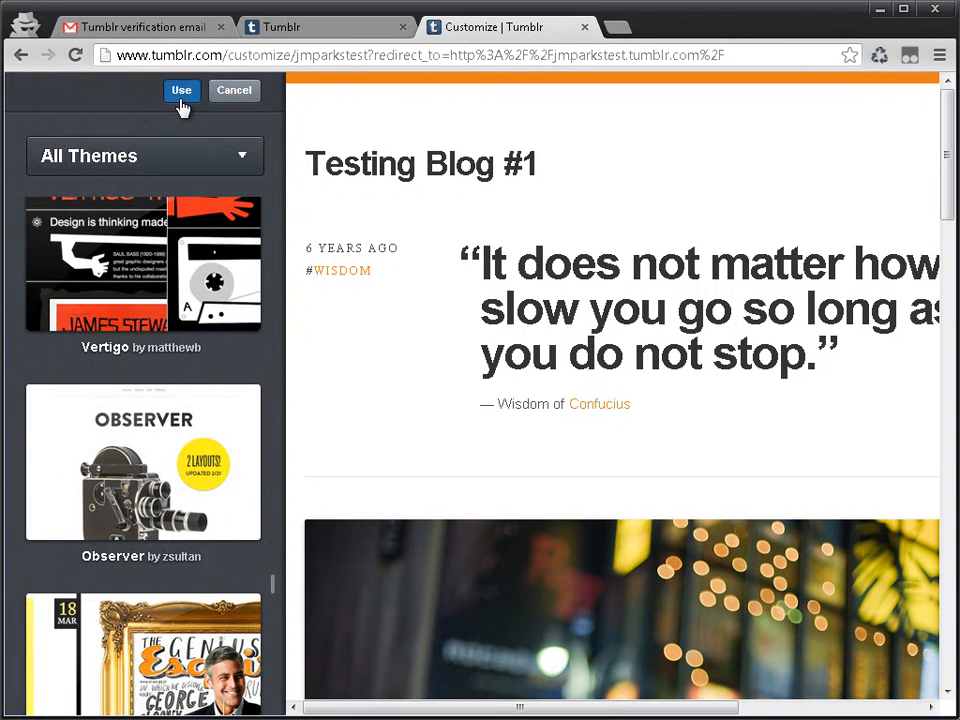
{"action": "left_click", "coordinate": [181, 100]}
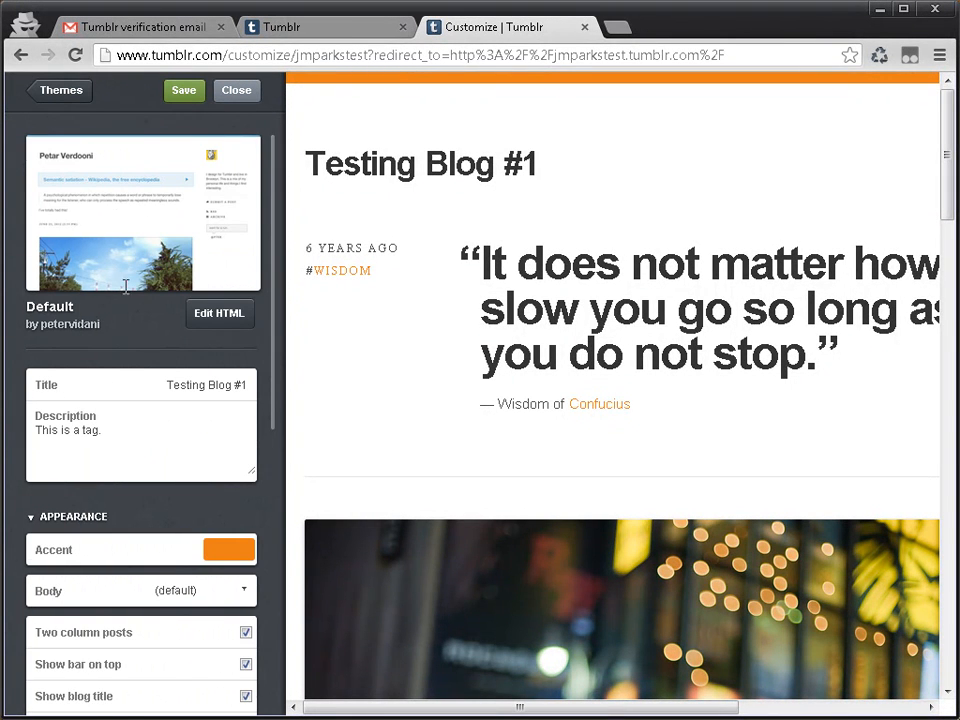
{"action": "scroll", "coordinate": [115, 230], "scroll_direction": "down", "scroll_amount": 5}
{"action": "left_click", "coordinate": [95, 673]}
{"action": "scroll", "coordinate": [214, 555], "scroll_direction": "down", "scroll_amount": 5}
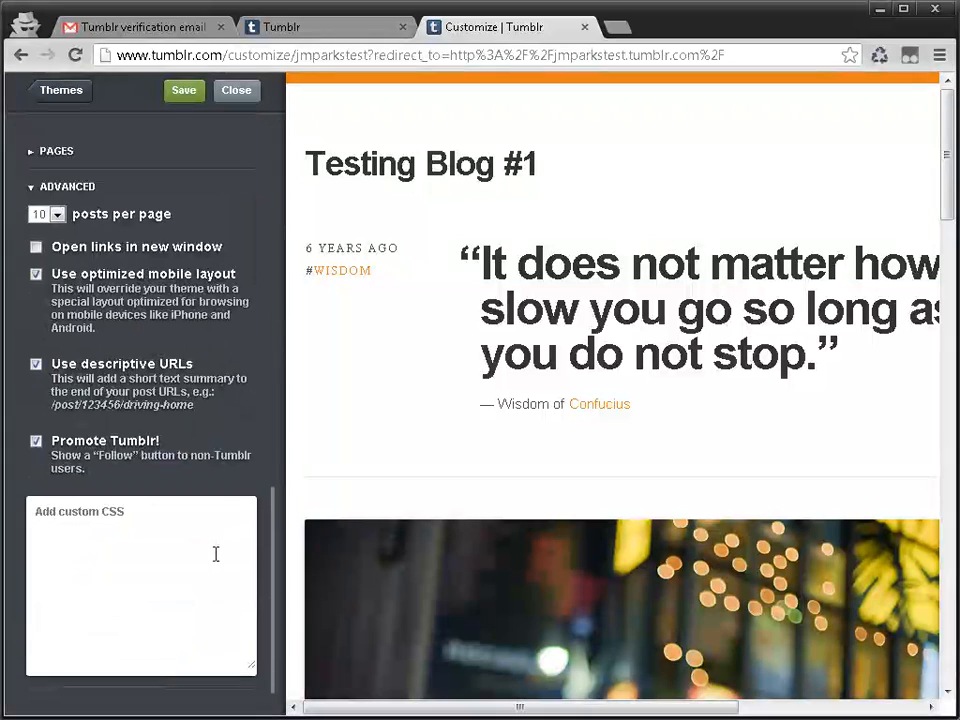
Step: Look over the custom CSS field and the posts-per-page choices in the advanced options
{"action": "left_click", "coordinate": [140, 601]}
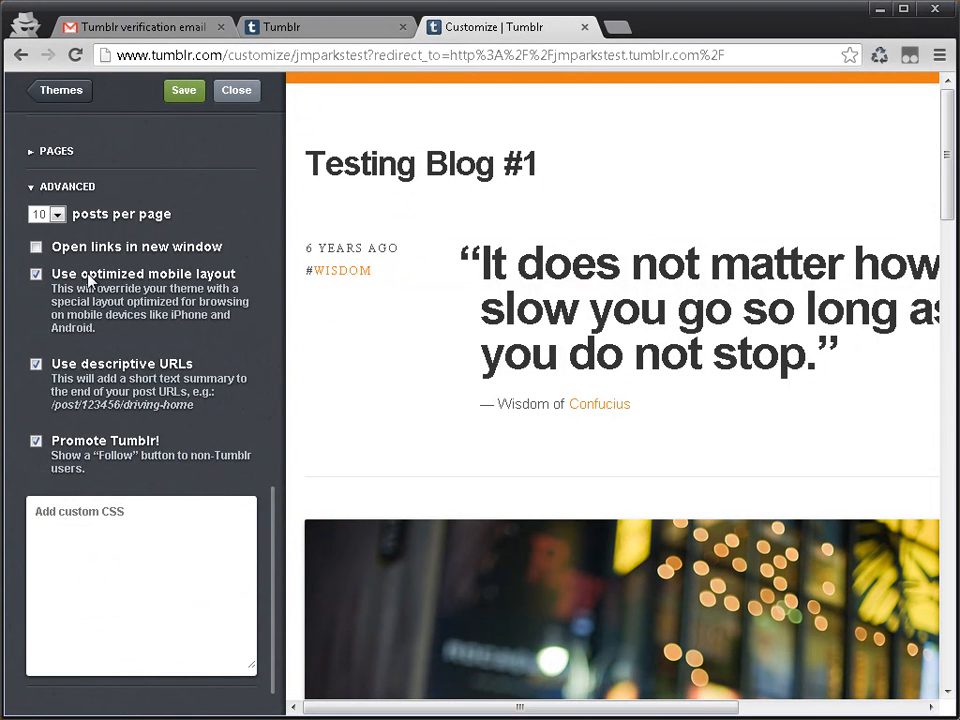
{"action": "left_click", "coordinate": [58, 214]}
{"action": "left_click", "coordinate": [58, 214]}
Step: Try to add a page with the URL "about" and the title "Testing About"
{"action": "left_click", "coordinate": [56, 151]}
{"action": "left_click", "coordinate": [80, 174]}
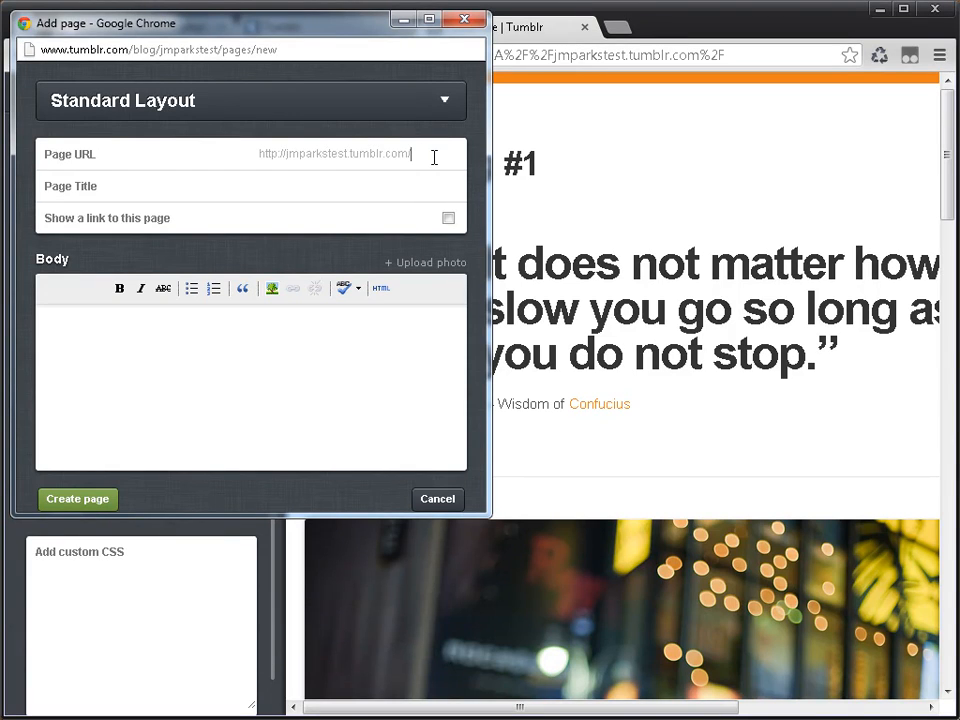
{"action": "type", "text": "about"}
{"action": "key", "text": "Tab"}
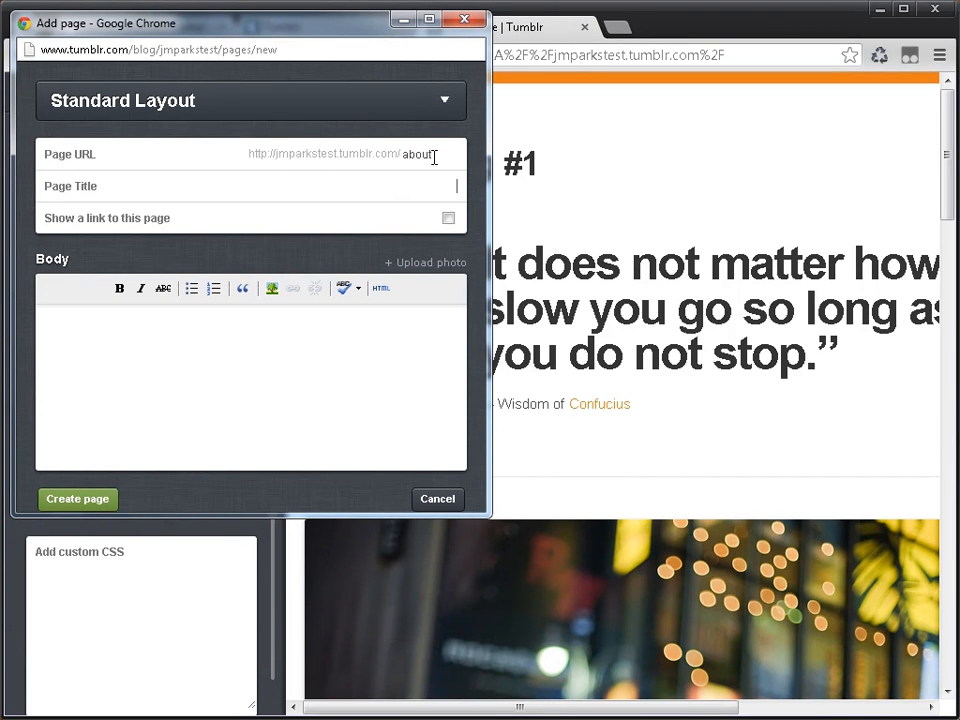
{"action": "type", "text": "Testing About"}
{"action": "key", "text": "Return"}
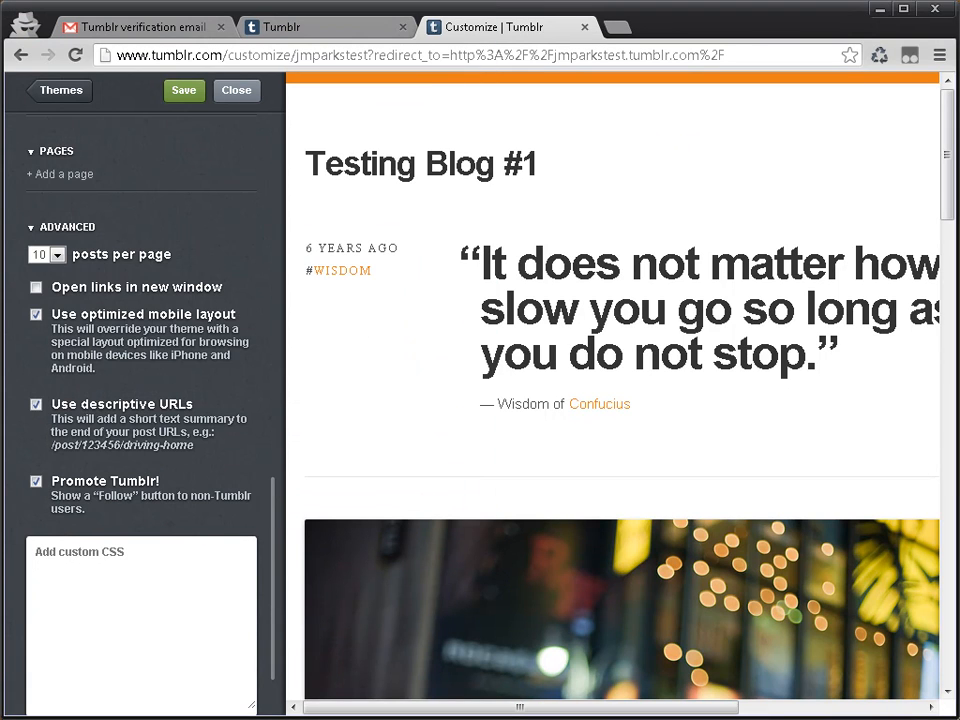
Step: Fill in a new page with URL "about", title "Test About", its link shown and the body text "Testing content body."
{"action": "scroll", "coordinate": [189, 221], "scroll_direction": "down", "scroll_amount": 1}
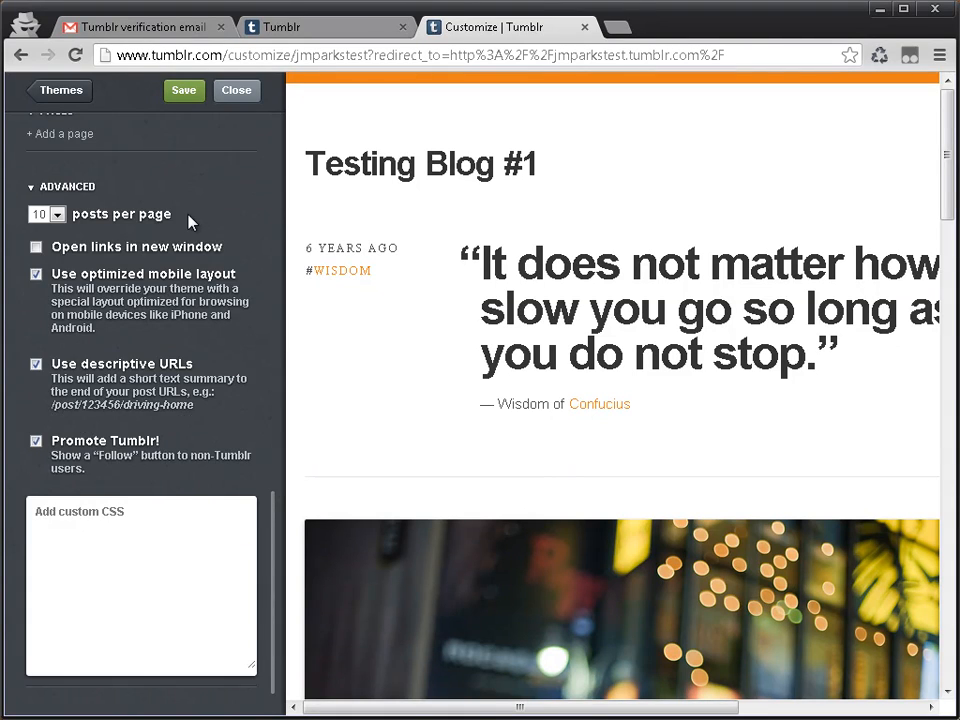
{"action": "scroll", "coordinate": [171, 204], "scroll_direction": "up", "scroll_amount": 5}
{"action": "scroll", "coordinate": [109, 392], "scroll_direction": "down", "scroll_amount": 5}
{"action": "left_click", "coordinate": [52, 190]}
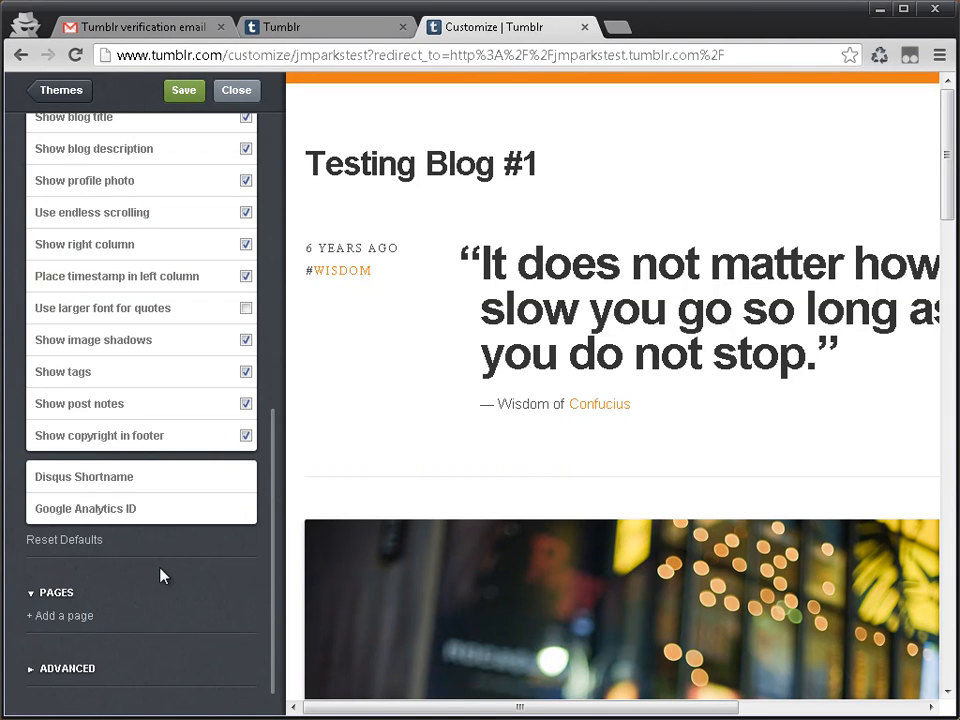
{"action": "scroll", "coordinate": [70, 597], "scroll_direction": "up", "scroll_amount": 1}
{"action": "left_click", "coordinate": [68, 655]}
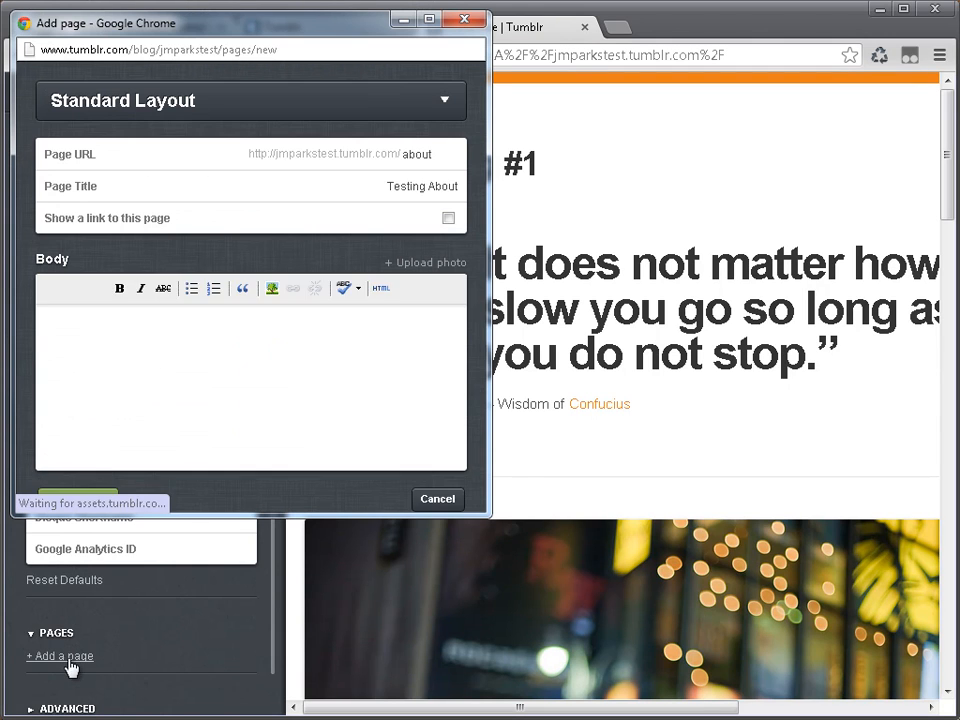
{"action": "type", "text": "ia"}
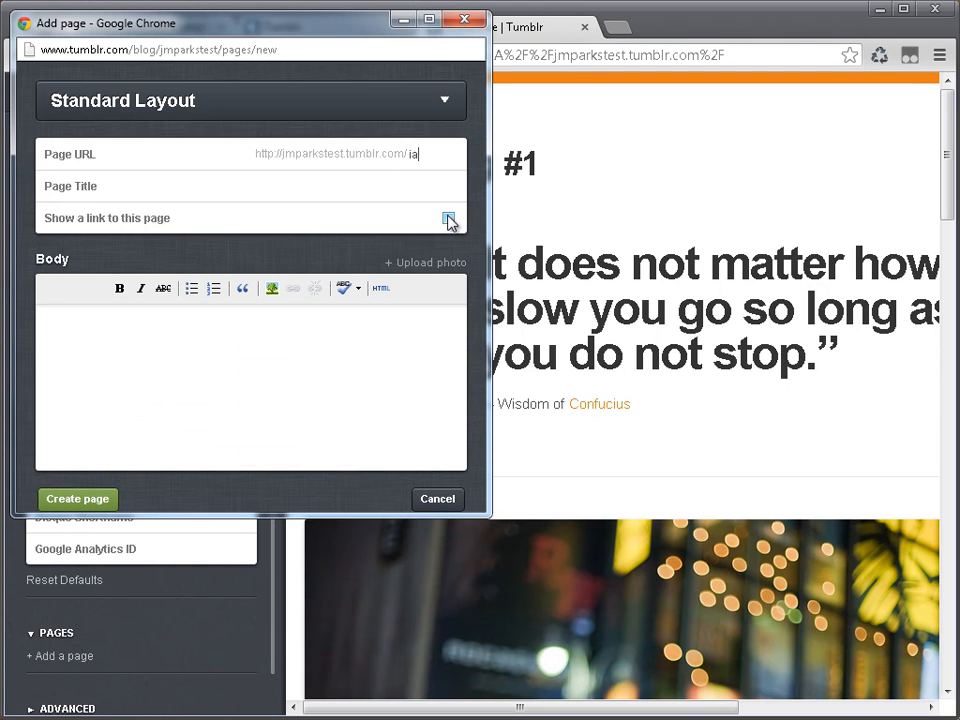
{"action": "type", "text": "about"}
{"action": "key", "text": "Tab"}
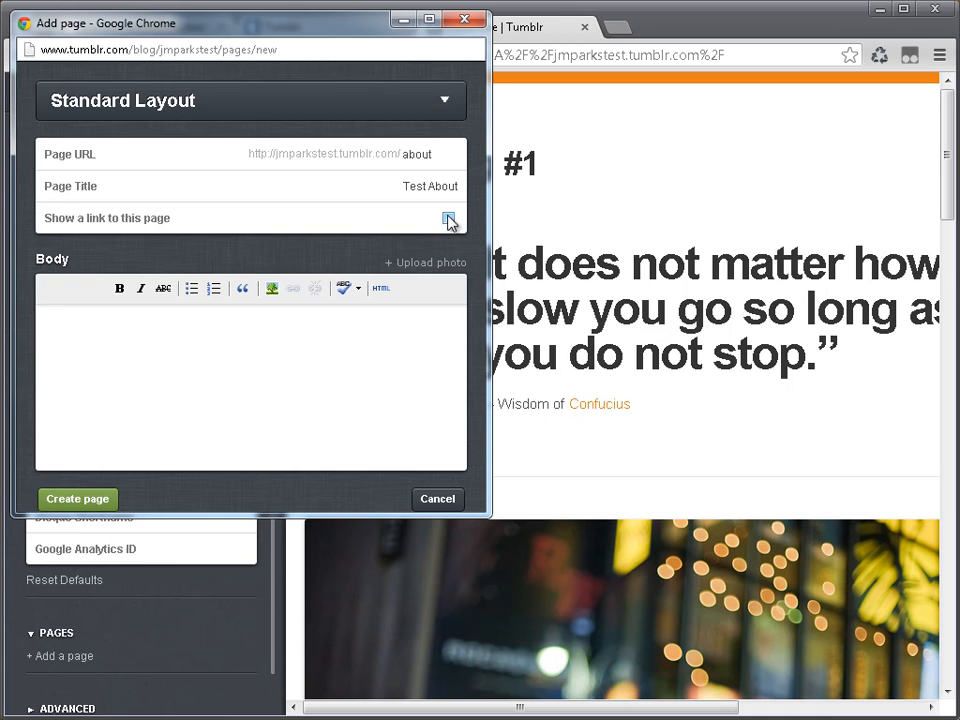
{"action": "left_click", "coordinate": [450, 220]}
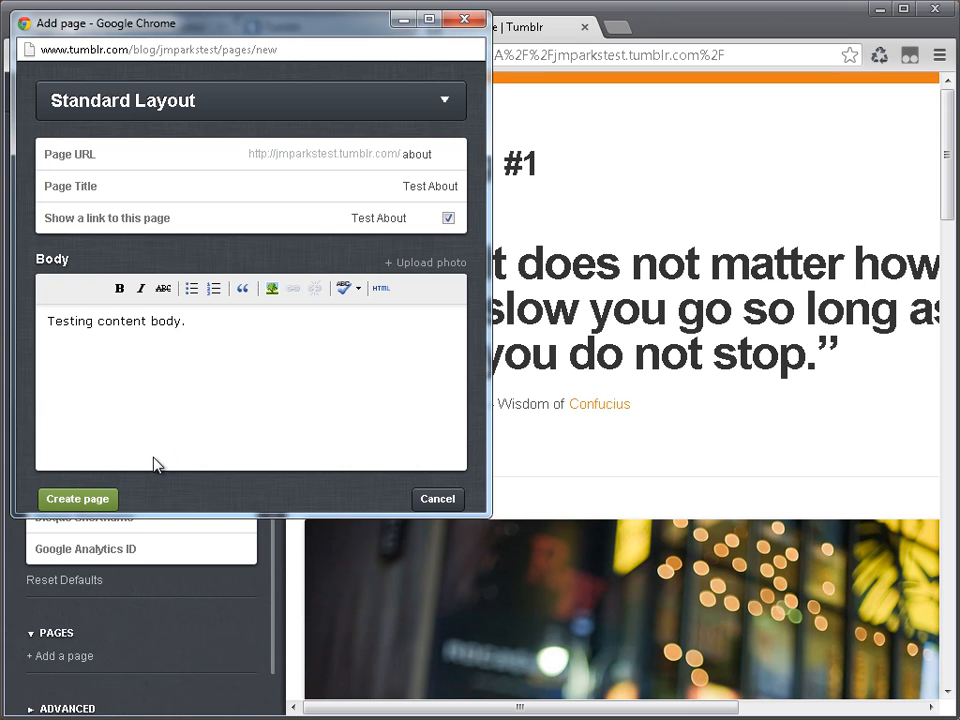
{"action": "left_click", "coordinate": [271, 288]}
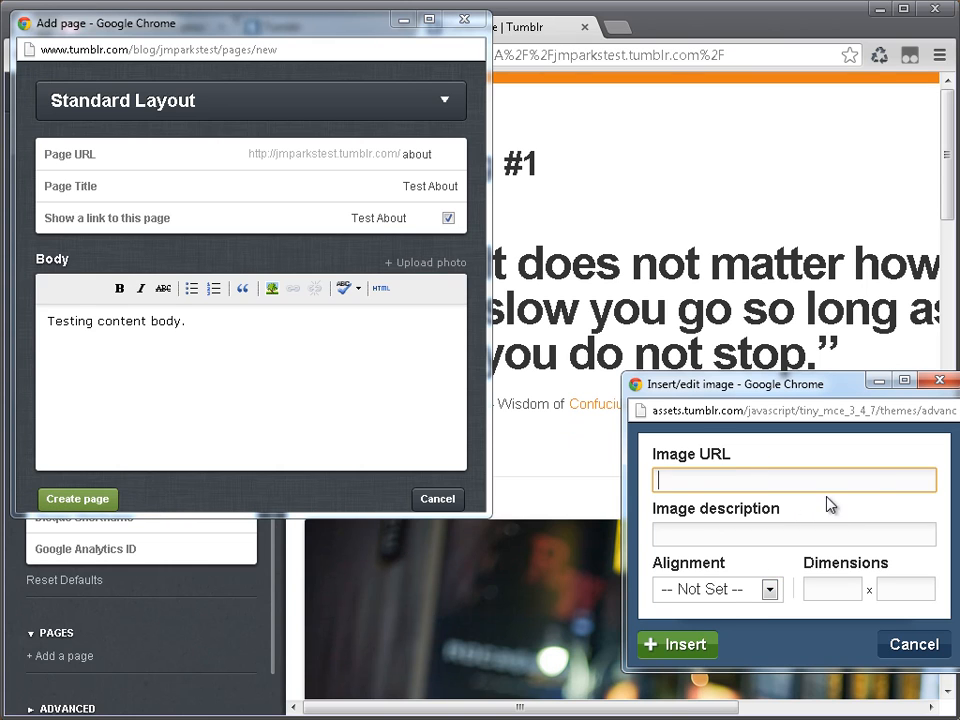
{"action": "left_click", "coordinate": [671, 644]}
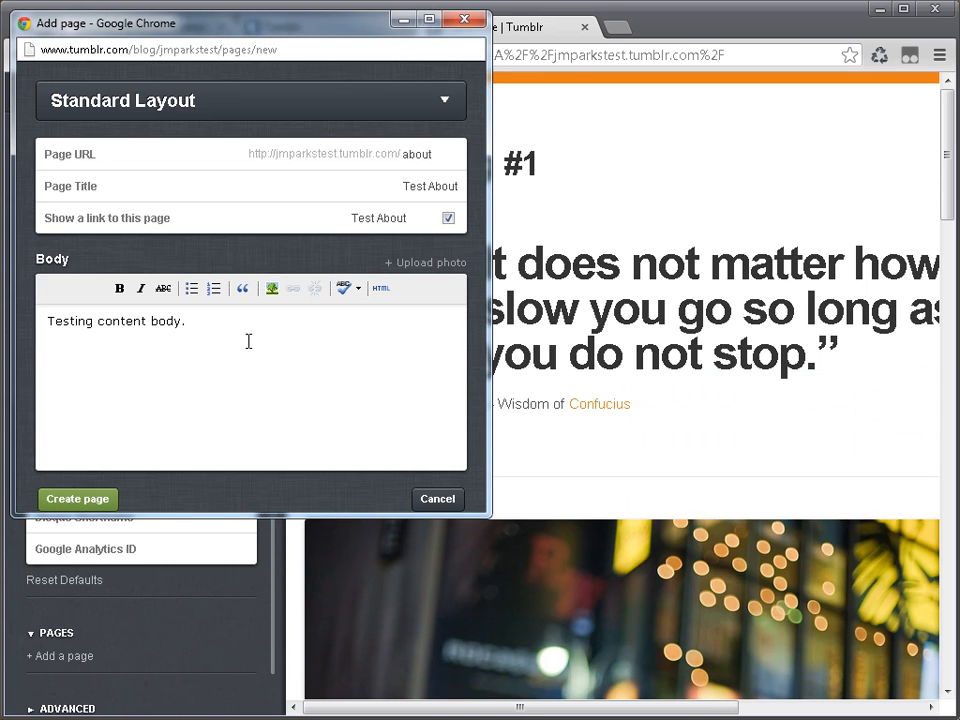
{"action": "left_click", "coordinate": [271, 288]}
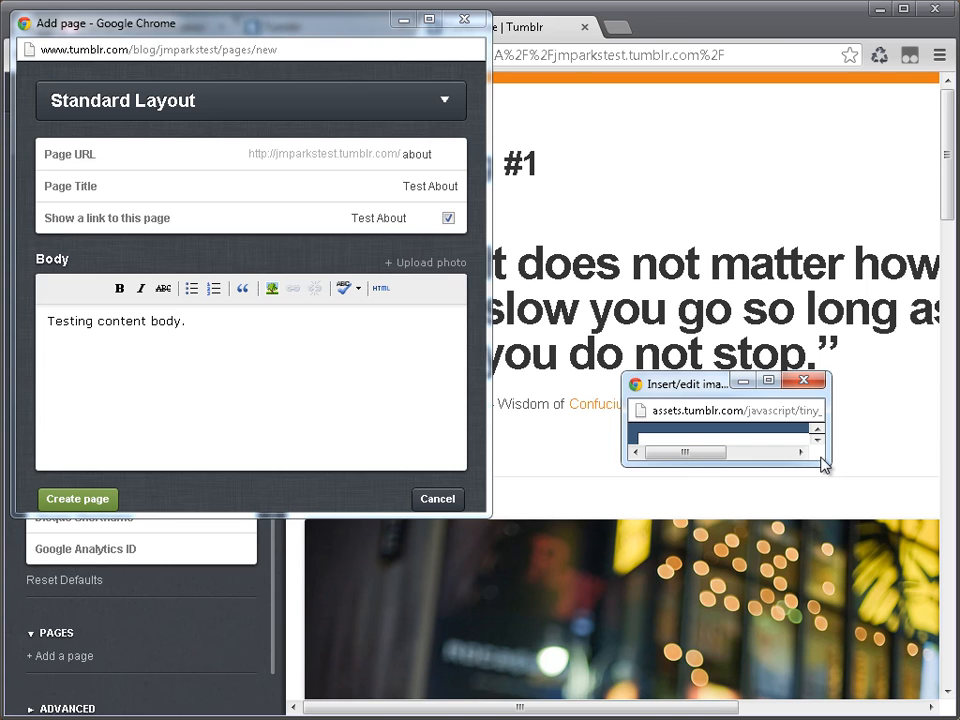
{"action": "left_click_drag", "start_coordinate": [832, 465], "coordinate": [921, 636]}
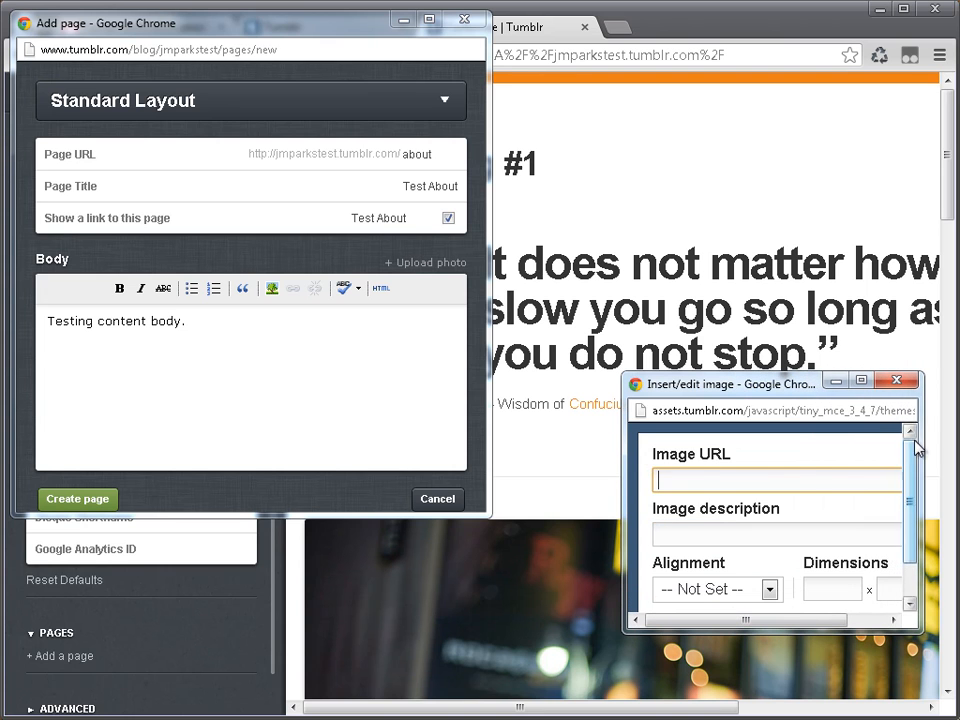
{"action": "left_click", "coordinate": [490, 345]}
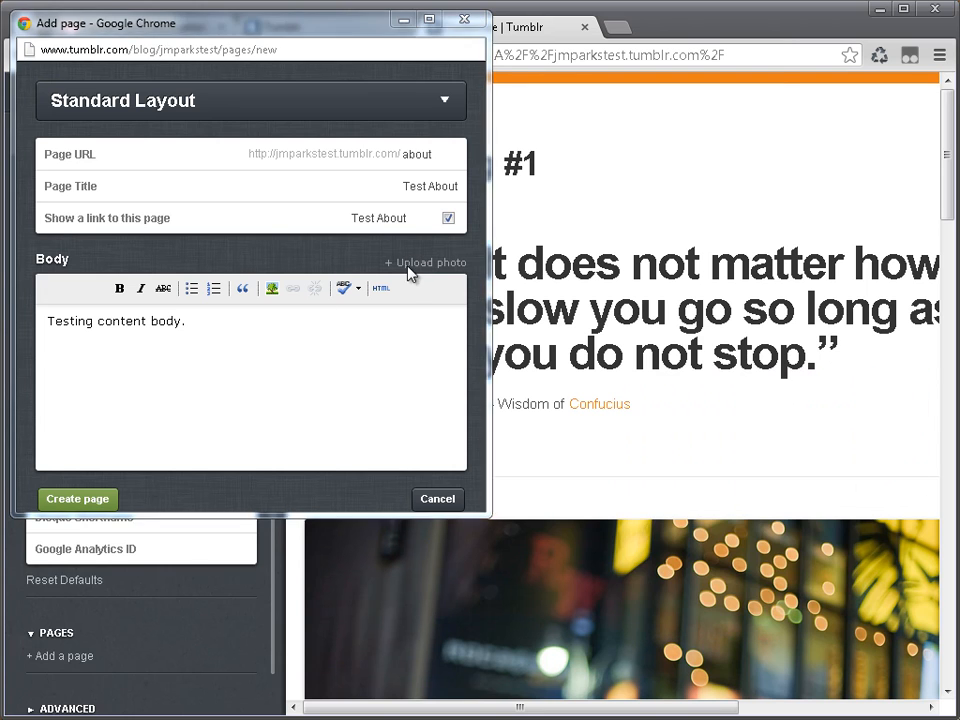
Step: Upload a photo into the new page's body below the text
{"action": "left_click", "coordinate": [412, 265]}
{"action": "left_click", "coordinate": [240, 212]}
{"action": "double_click", "coordinate": [240, 212]}
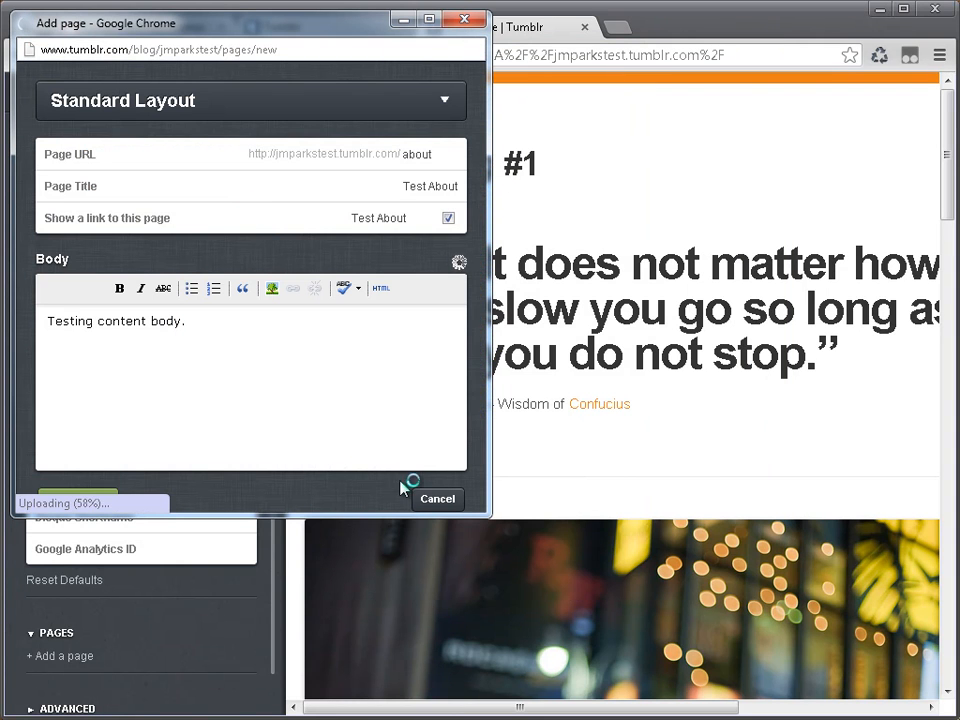
Step: Edit the uploaded photo's properties and set its alignment to Left
{"action": "left_click", "coordinate": [288, 373]}
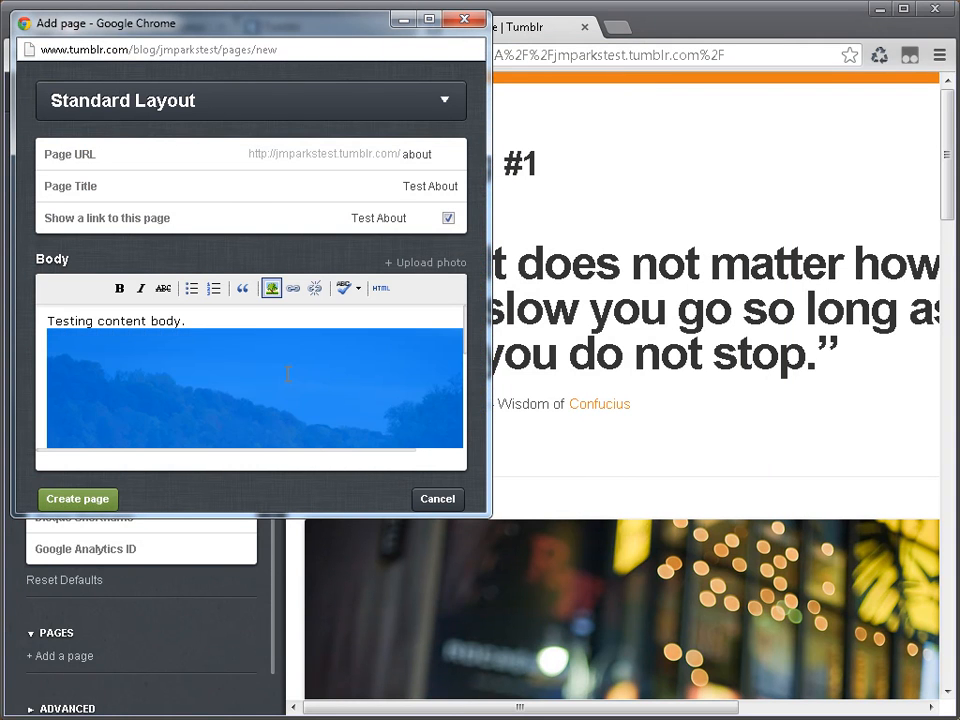
{"action": "left_click", "coordinate": [272, 288]}
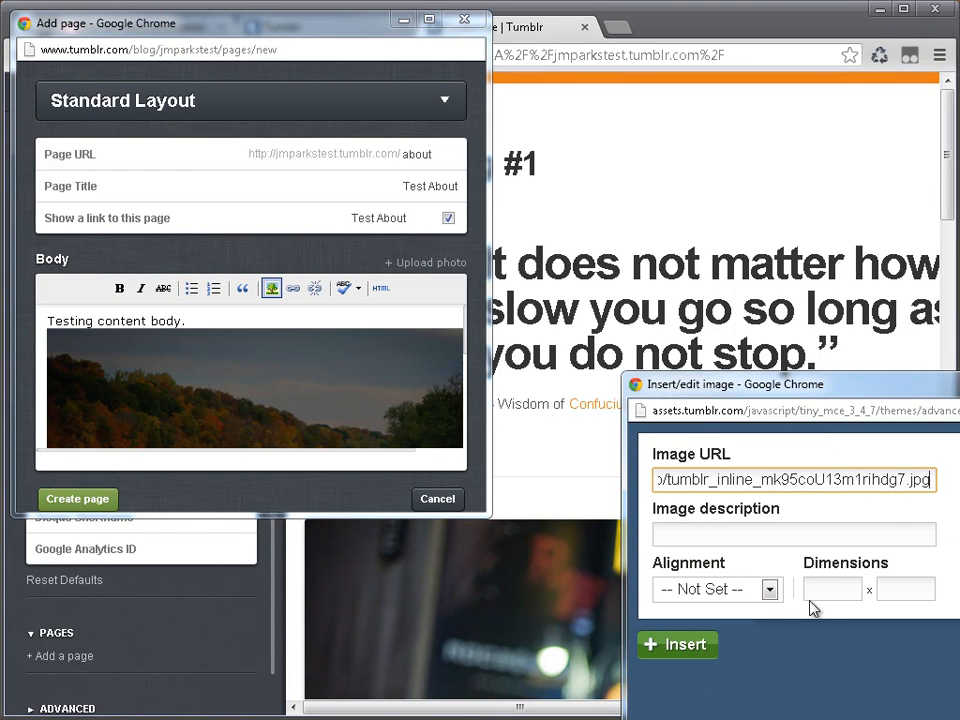
{"action": "left_click", "coordinate": [717, 589]}
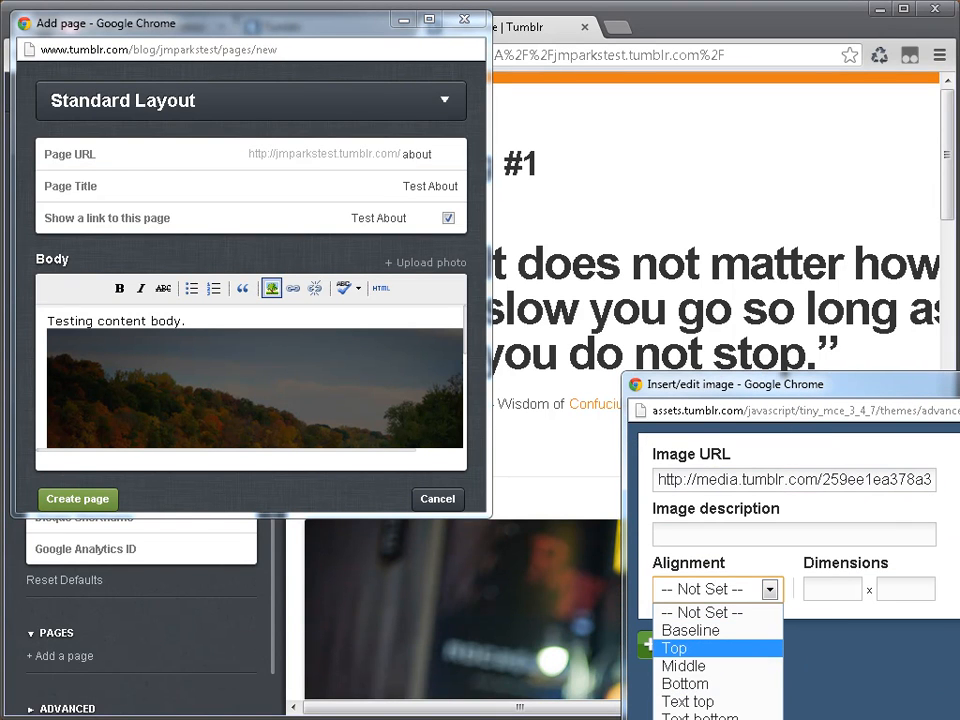
{"action": "left_click_drag", "start_coordinate": [800, 397], "coordinate": [591, 250]}
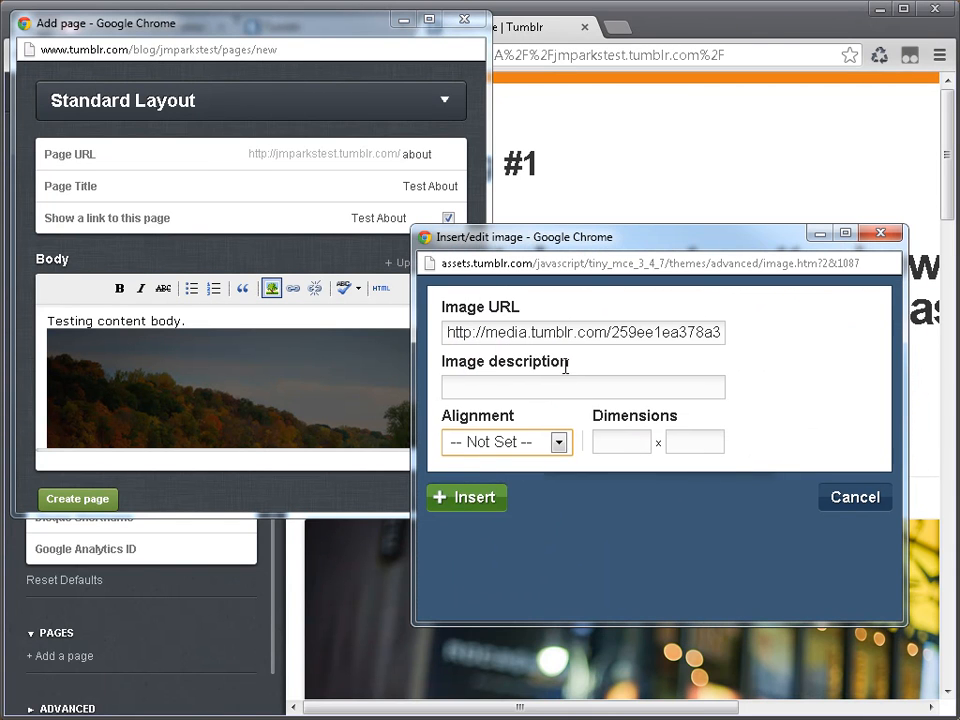
{"action": "left_click", "coordinate": [558, 442]}
{"action": "left_click", "coordinate": [535, 592]}
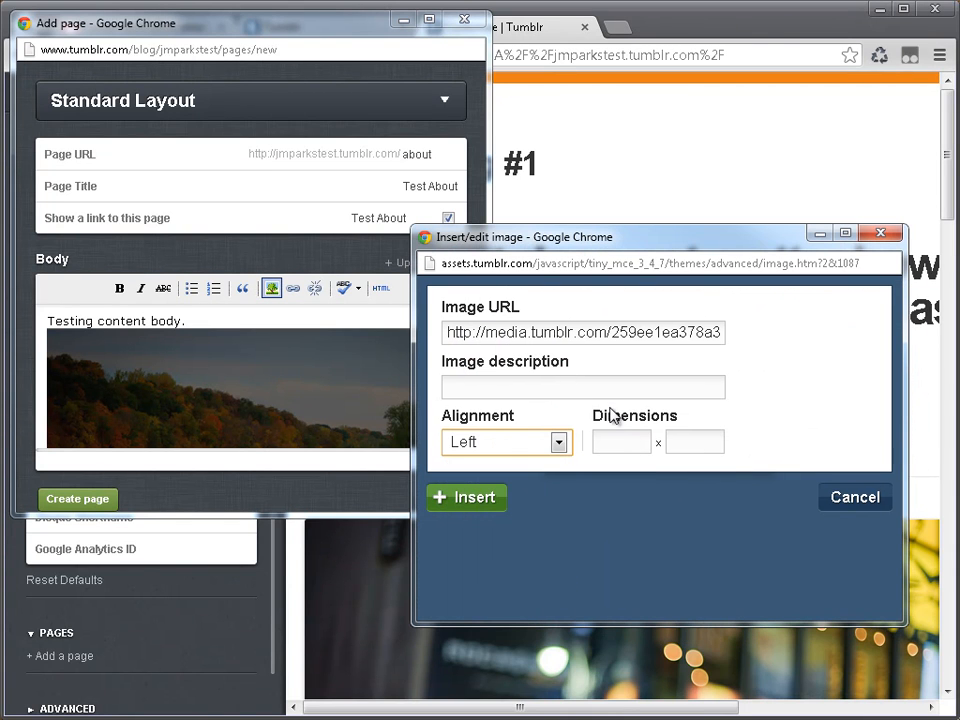
Step: Set the photo's dimensions to 400 x 320 and apply the image changes
{"action": "left_click", "coordinate": [620, 444]}
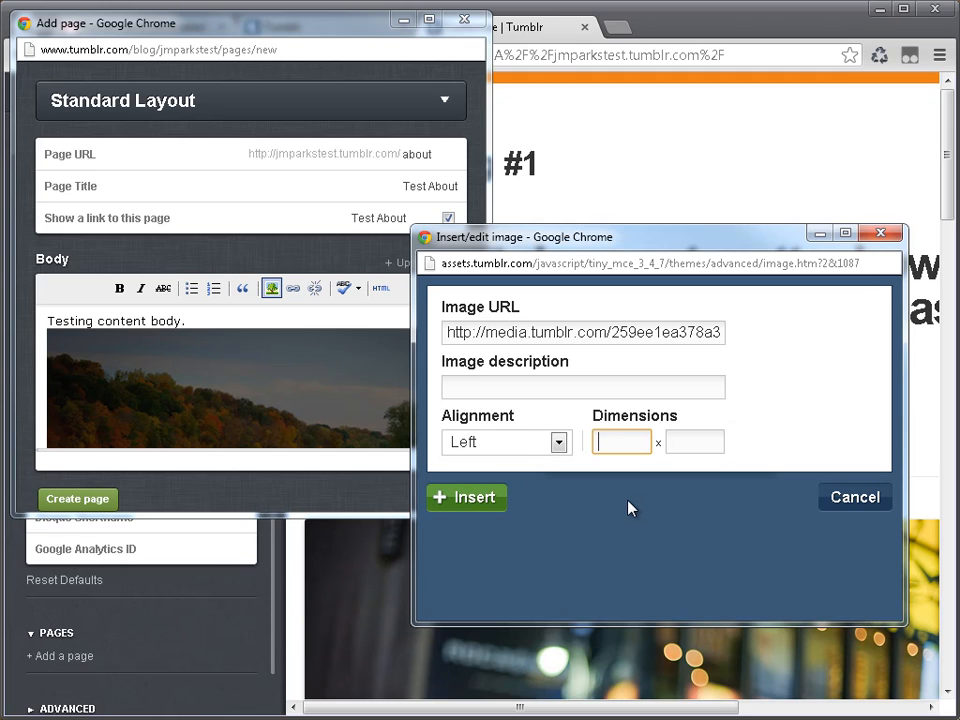
{"action": "type", "text": "400aq"}
{"action": "key", "text": "BackSpace"}
{"action": "key", "text": "BackSpace"}
{"action": "key", "text": "Tab"}
{"action": "type", "text": "320"}
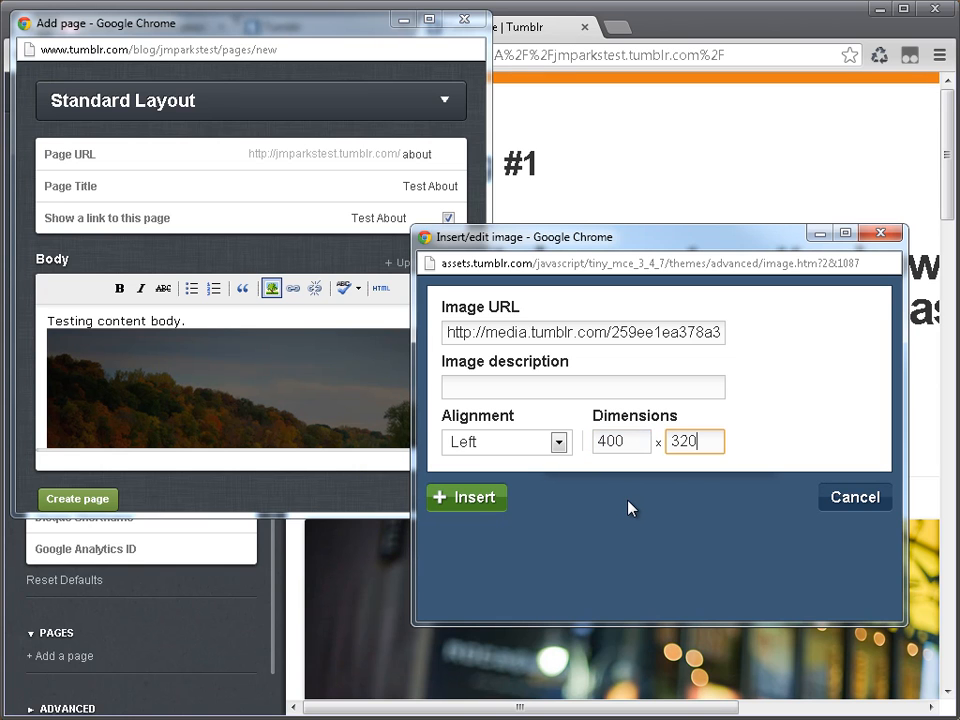
{"action": "left_click", "coordinate": [484, 502]}
Step: Check the resized photo, create the about page and save it to leave the page editor
{"action": "scroll", "coordinate": [432, 410], "scroll_direction": "down", "scroll_amount": 3}
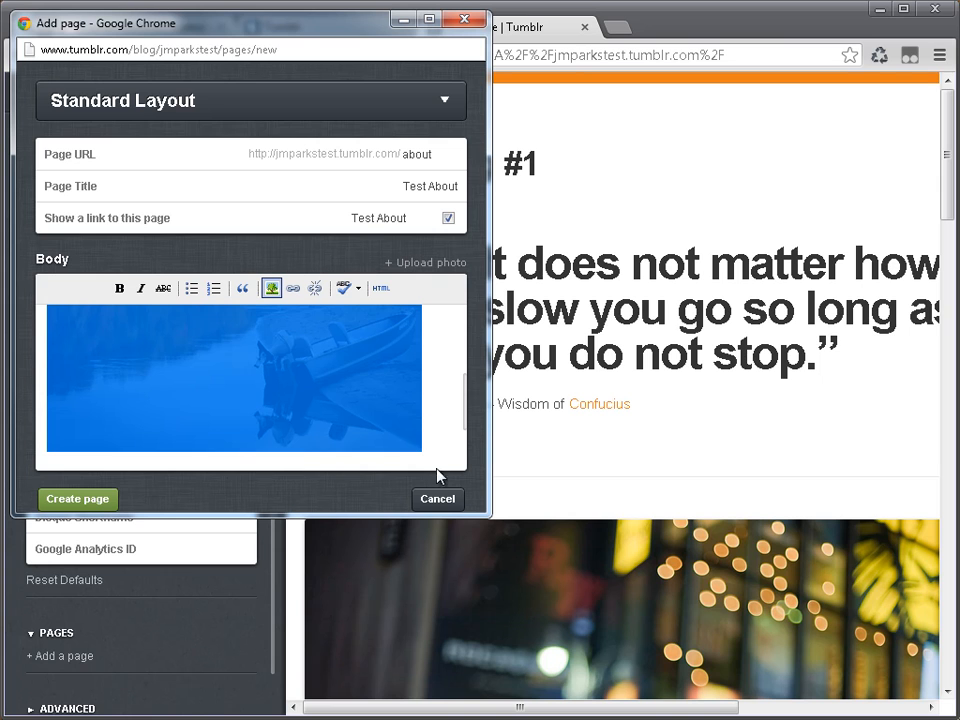
{"action": "left_click", "coordinate": [100, 506]}
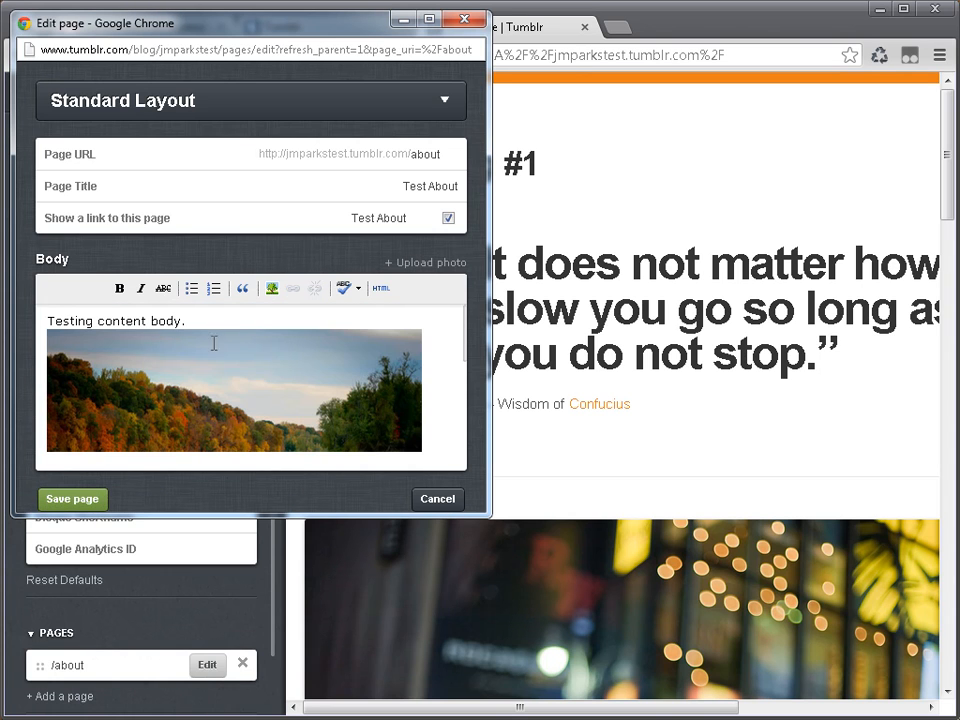
{"action": "left_click", "coordinate": [46, 512]}
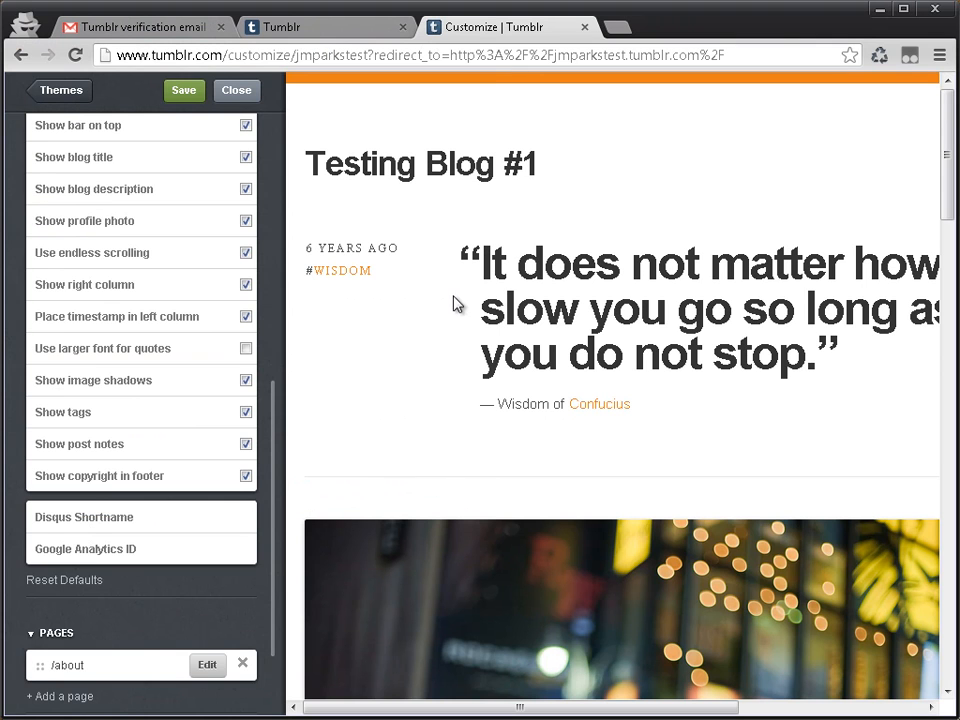
Step: Look over the customization settings and close them to return to the live blog
{"action": "scroll", "coordinate": [161, 208], "scroll_direction": "up", "scroll_amount": 5}
{"action": "scroll", "coordinate": [130, 198], "scroll_direction": "down", "scroll_amount": 6}
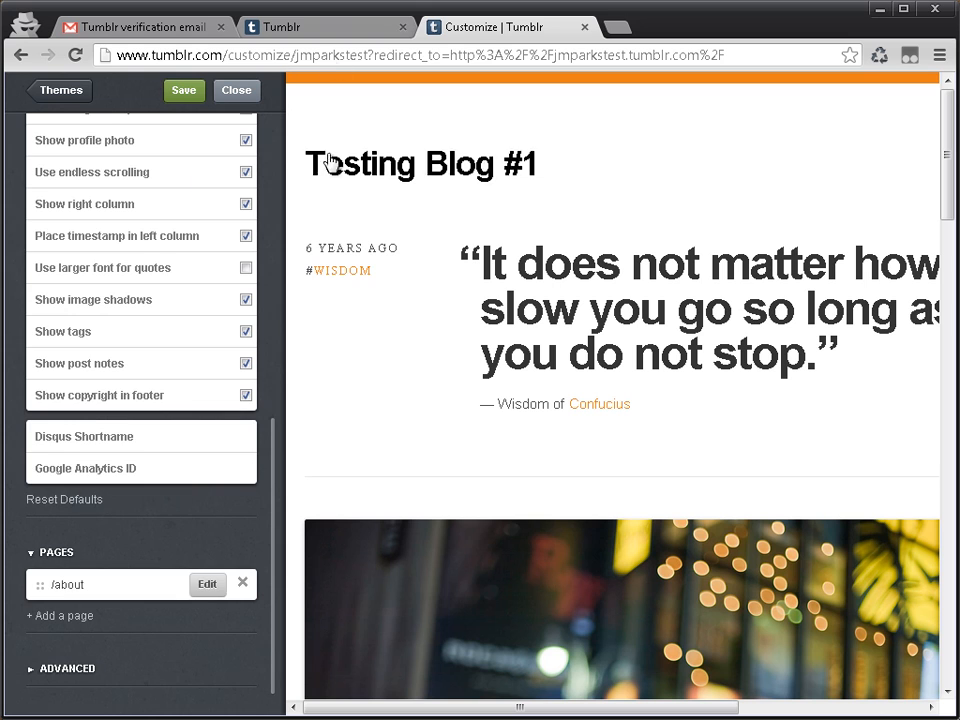
{"action": "scroll", "coordinate": [221, 198], "scroll_direction": "up", "scroll_amount": 5}
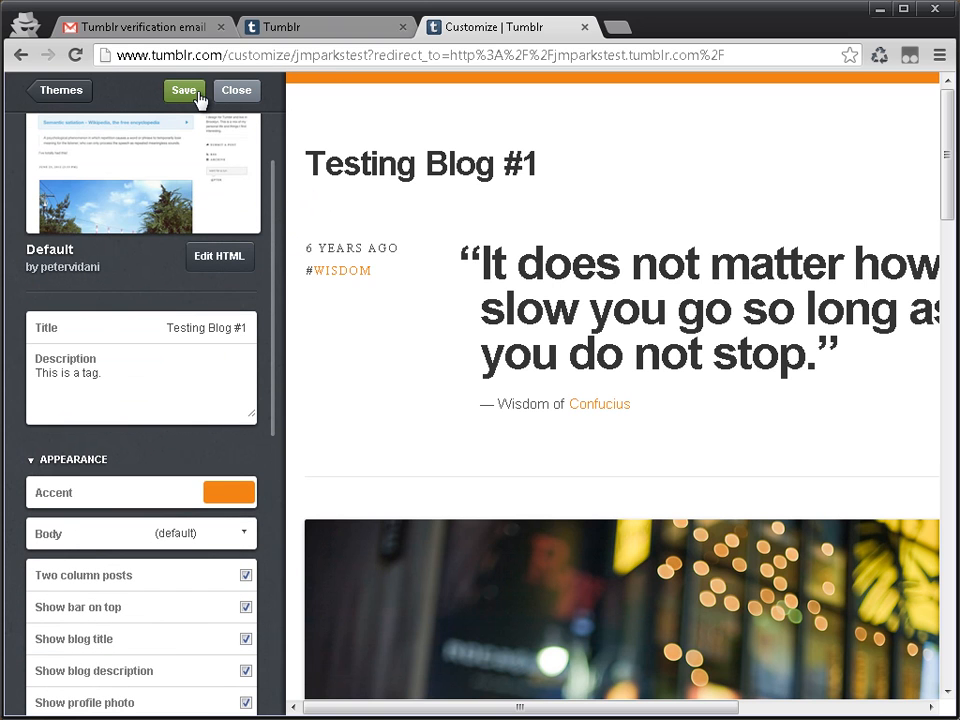
{"action": "left_click", "coordinate": [249, 104]}
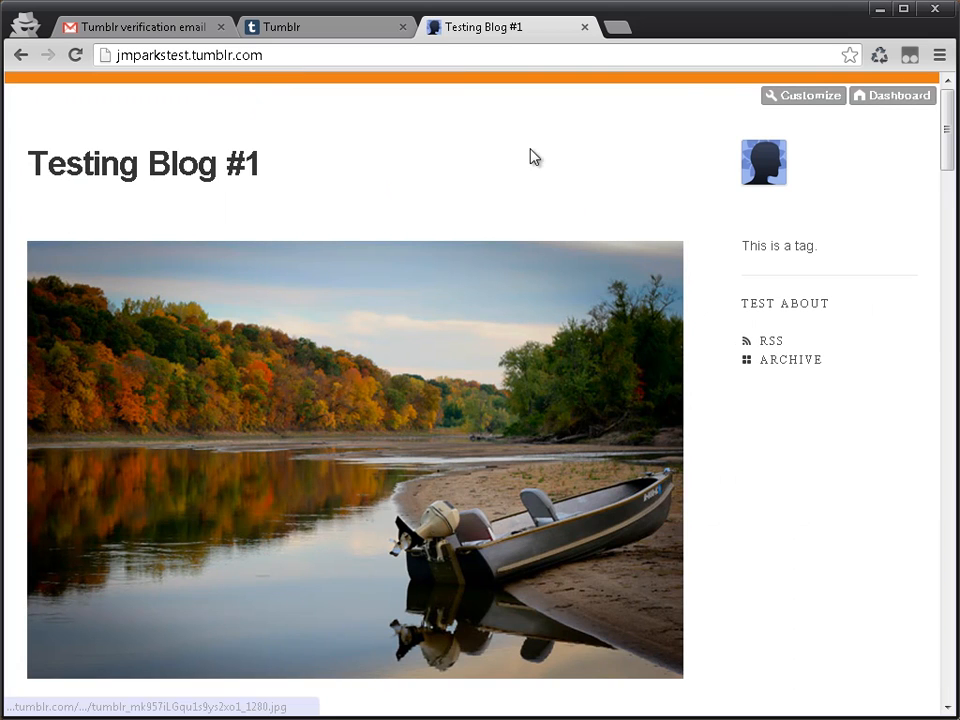
Step: Go from the blog to the dashboard and look over its posts and blog links
{"action": "left_click", "coordinate": [868, 100]}
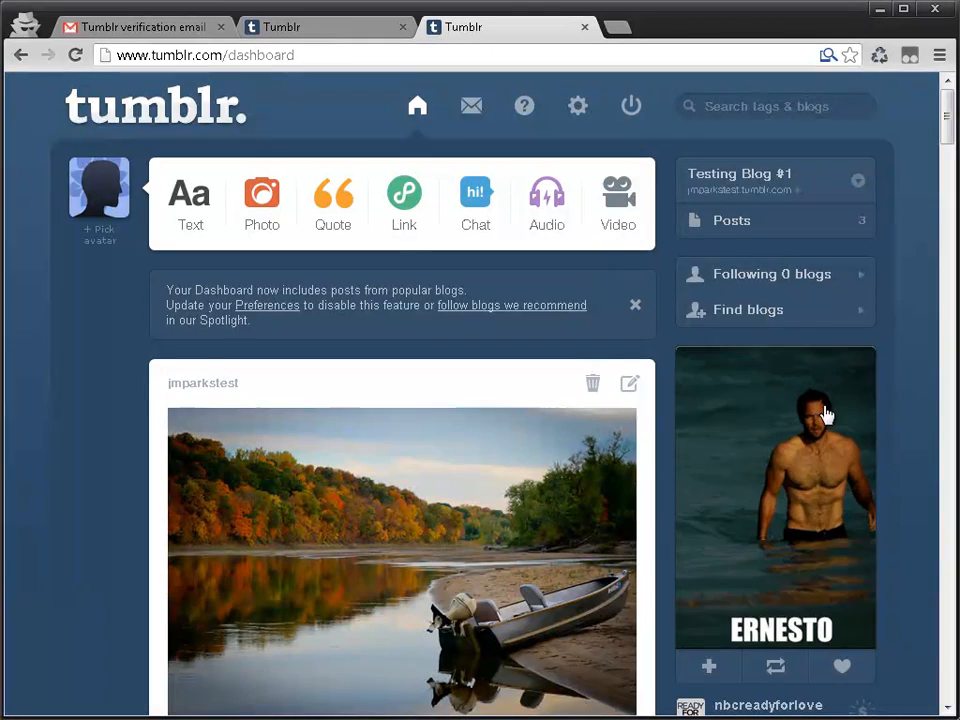
{"action": "scroll", "coordinate": [900, 425], "scroll_direction": "down", "scroll_amount": 1}
{"action": "scroll", "coordinate": [906, 414], "scroll_direction": "up", "scroll_amount": 1}
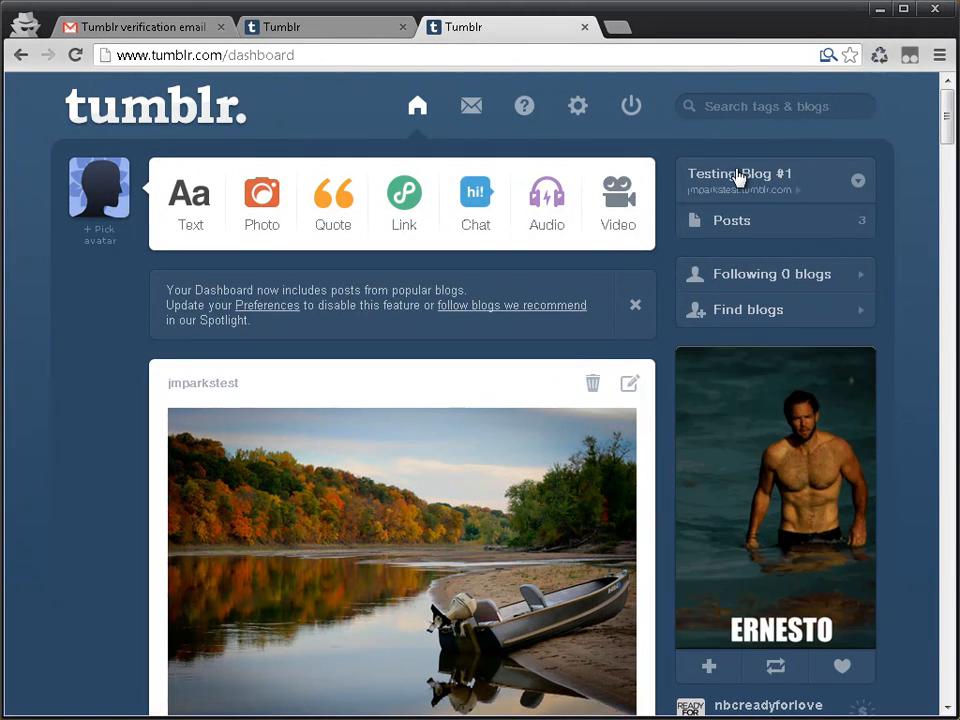
Step: Open the account settings and examine the Account and Dashboard preferences
{"action": "left_click", "coordinate": [585, 116]}
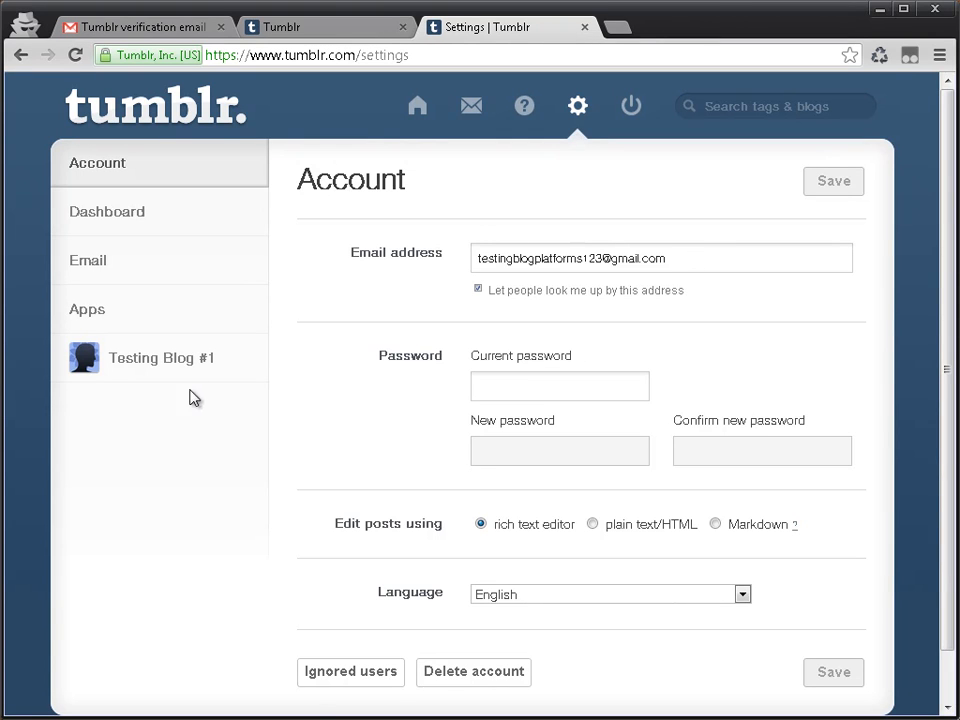
{"action": "left_click", "coordinate": [157, 210]}
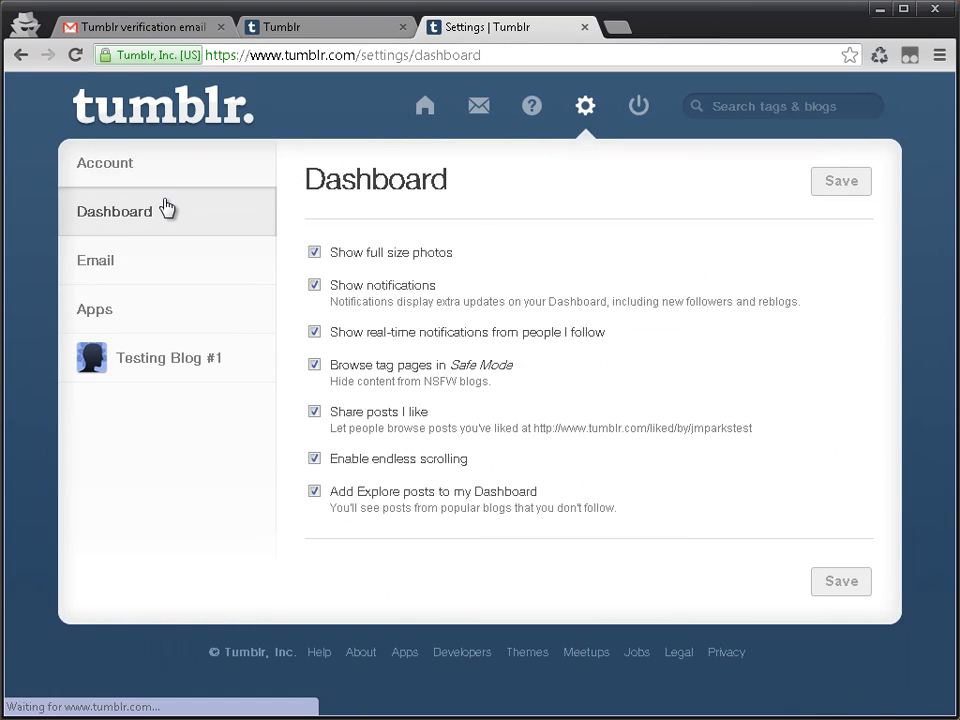
{"action": "left_click", "coordinate": [122, 176]}
{"action": "scroll", "coordinate": [705, 204], "scroll_direction": "down", "scroll_amount": 1}
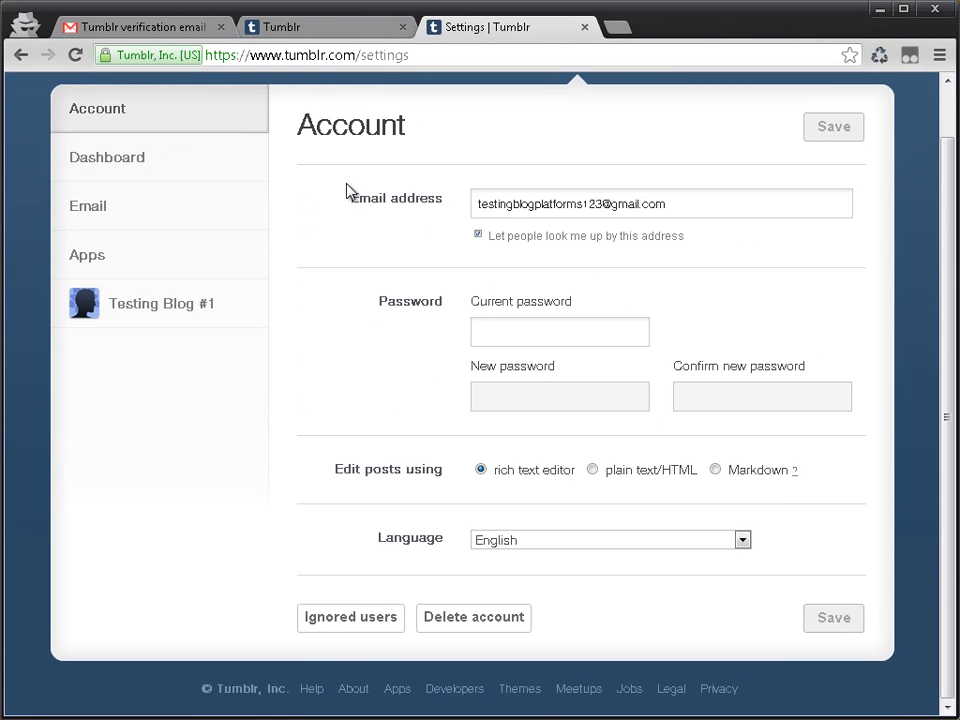
{"action": "scroll", "coordinate": [241, 217], "scroll_direction": "up", "scroll_amount": 1}
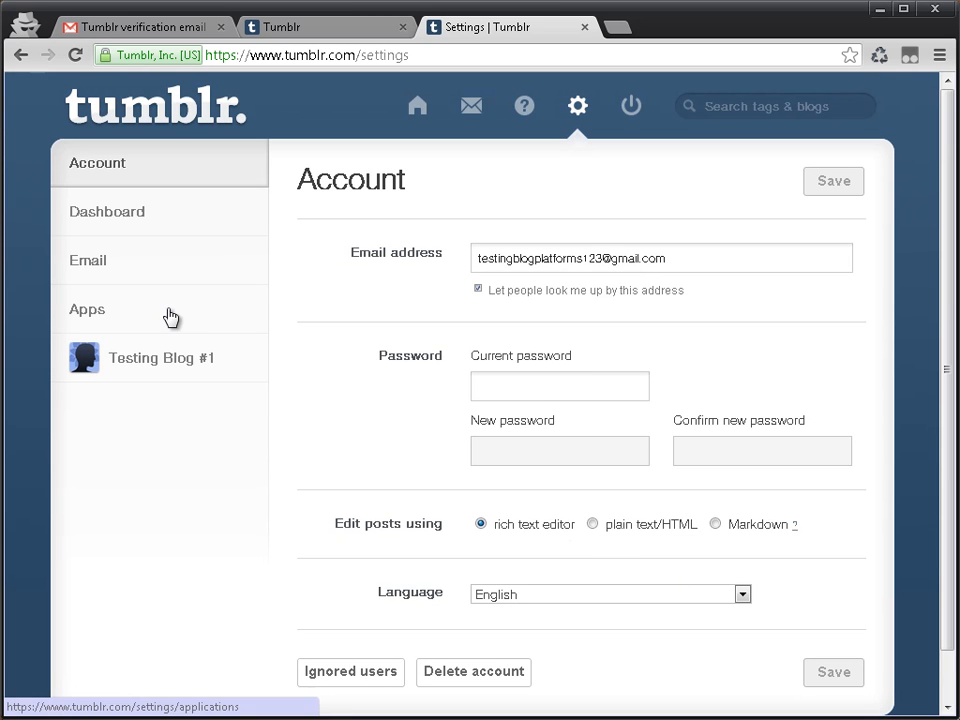
Step: Open the settings of Testing Blog #1, choose test_logo_150_padded.png as the new avatar and save
{"action": "left_click", "coordinate": [104, 364]}
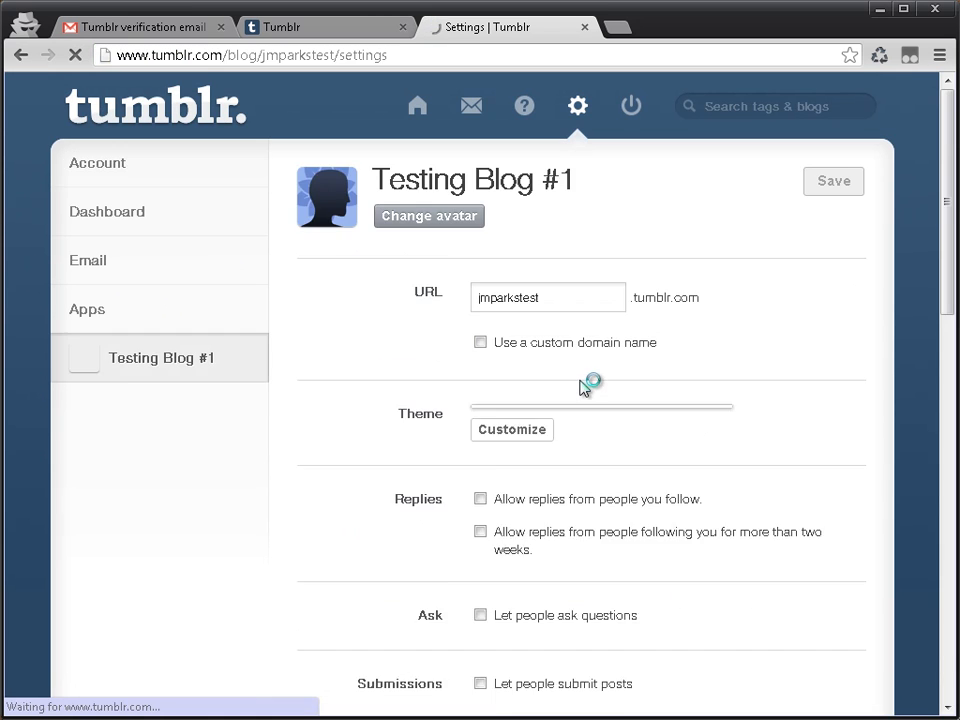
{"action": "left_click", "coordinate": [400, 218]}
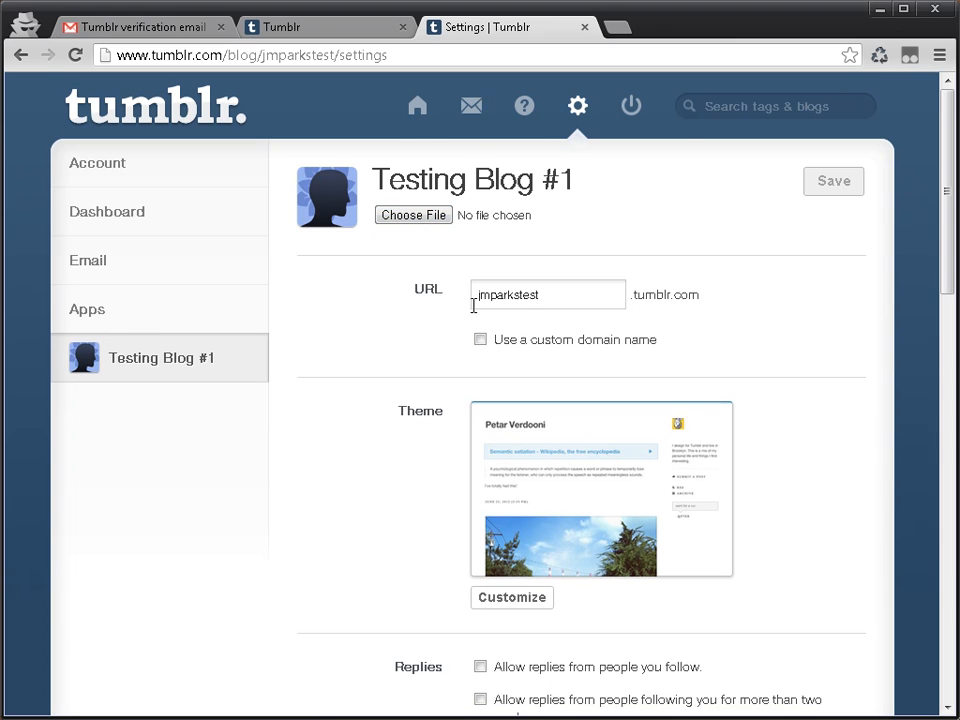
{"action": "left_click", "coordinate": [443, 221]}
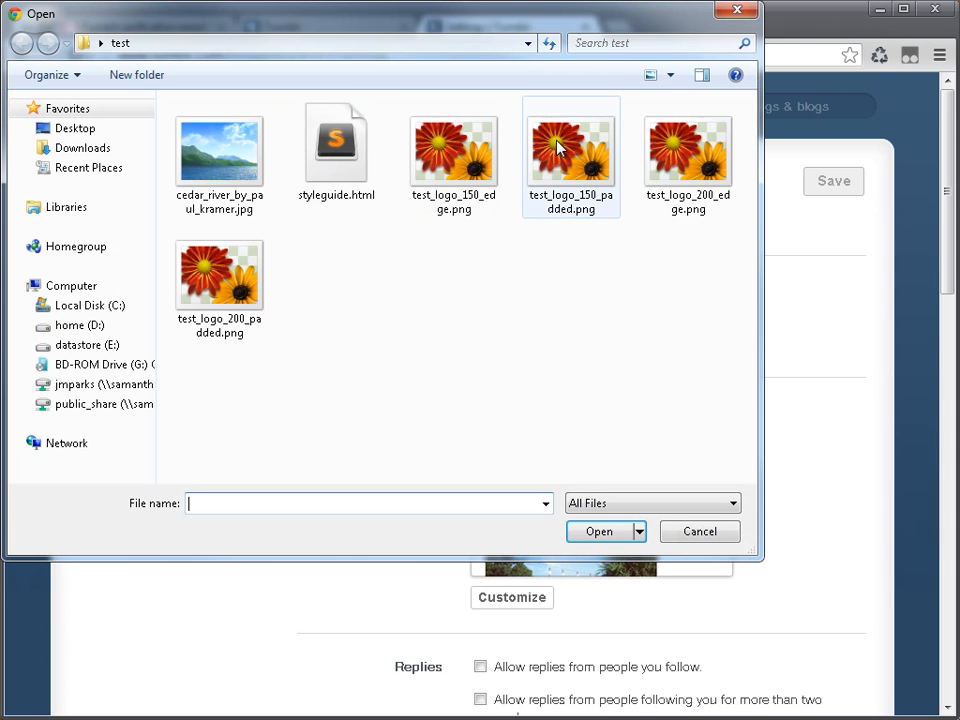
{"action": "left_click", "coordinate": [595, 152]}
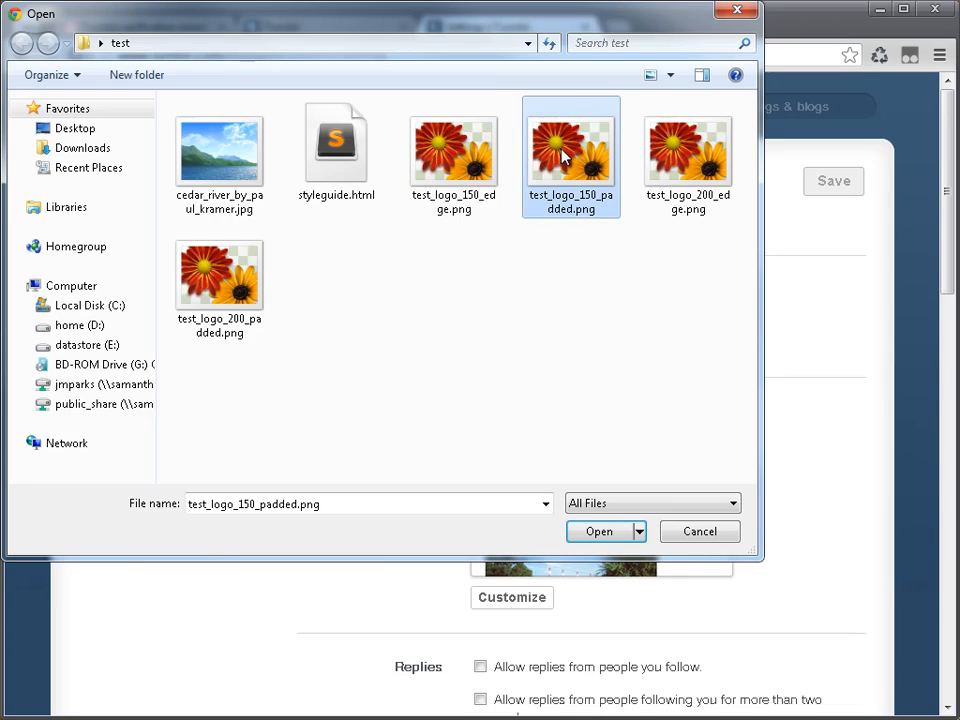
{"action": "double_click", "coordinate": [562, 150]}
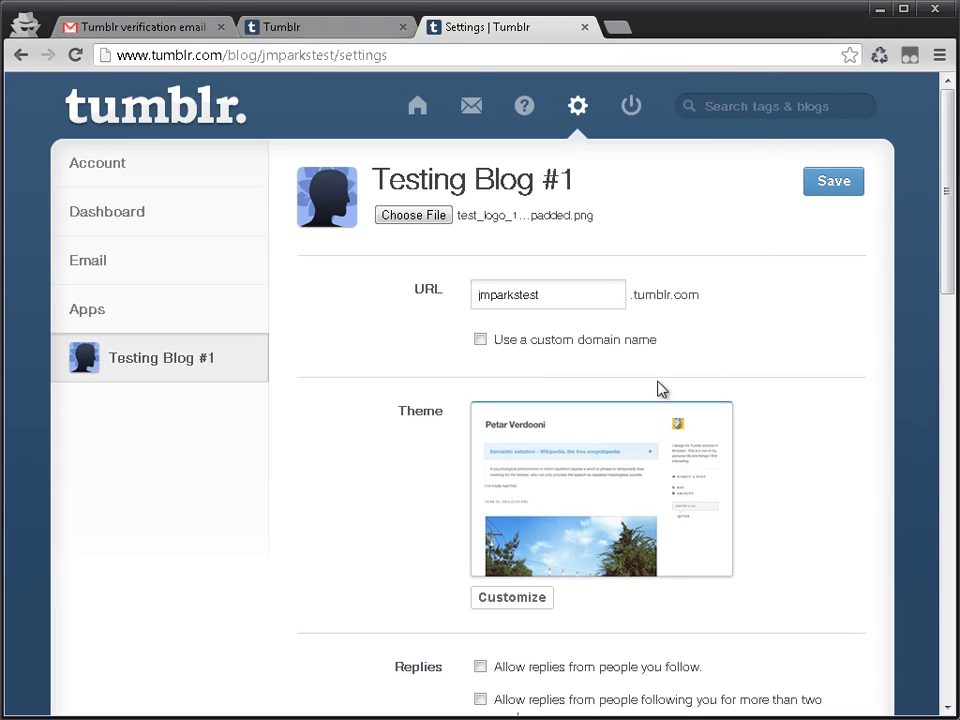
{"action": "left_click", "coordinate": [822, 186]}
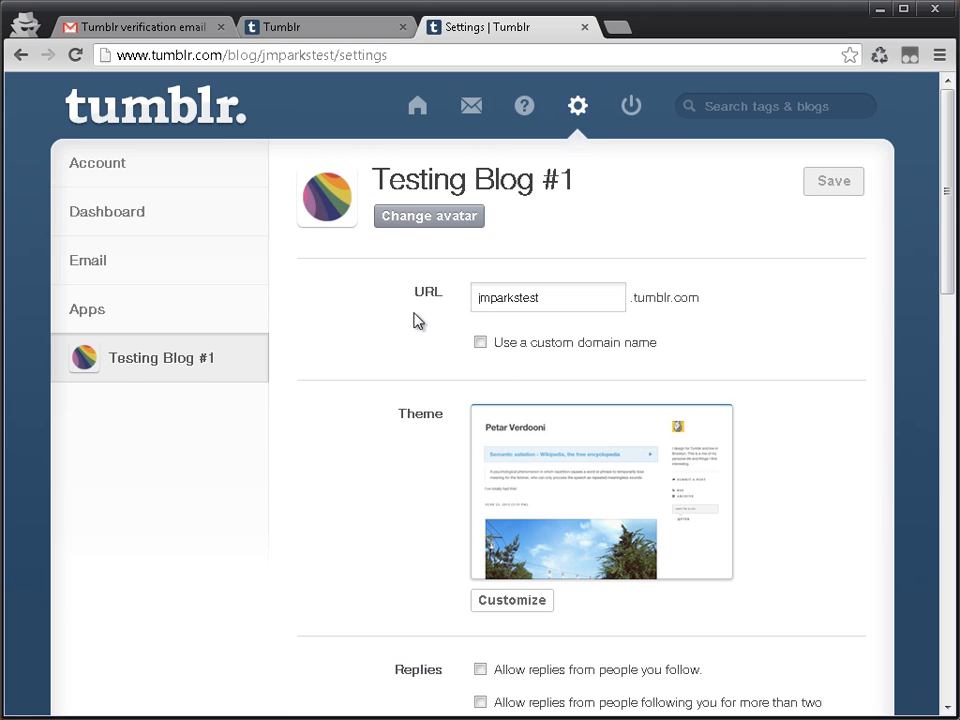
Step: Examine the blog's settings from replies and queue through social sharing, RSS feeds, timezone and directory
{"action": "scroll", "coordinate": [440, 325], "scroll_direction": "down", "scroll_amount": 5}
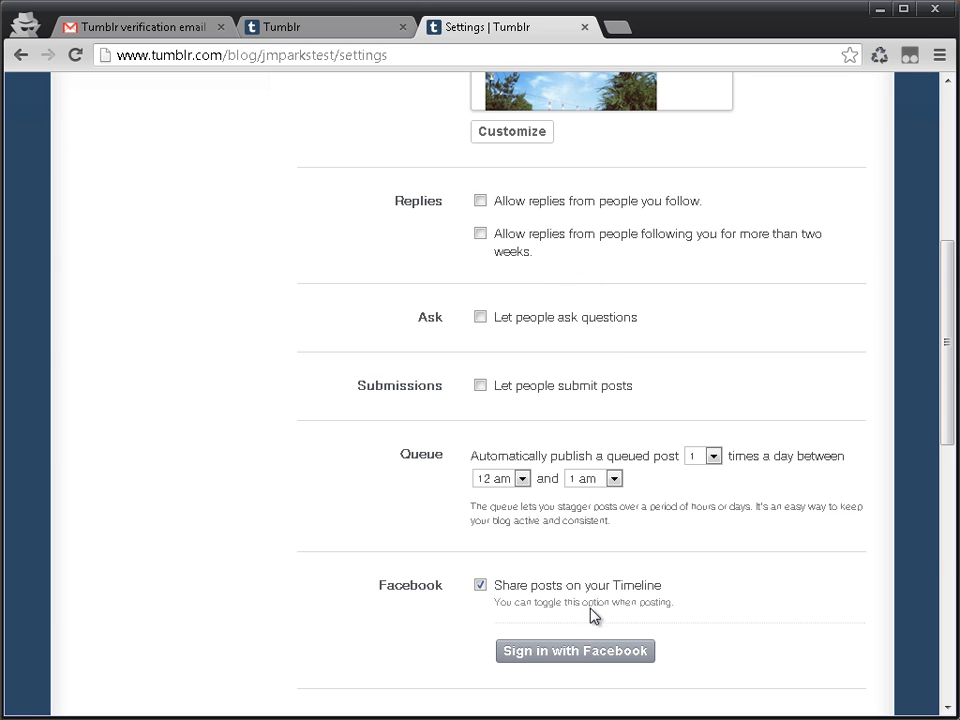
{"action": "scroll", "coordinate": [590, 615], "scroll_direction": "down", "scroll_amount": 4}
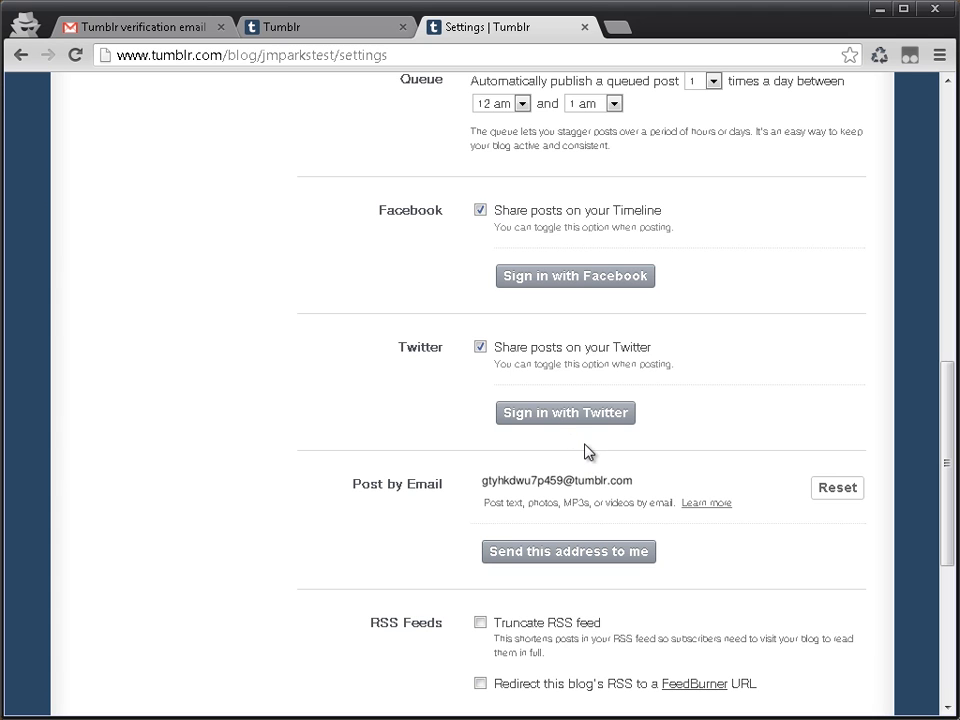
{"action": "scroll", "coordinate": [719, 523], "scroll_direction": "down", "scroll_amount": 4}
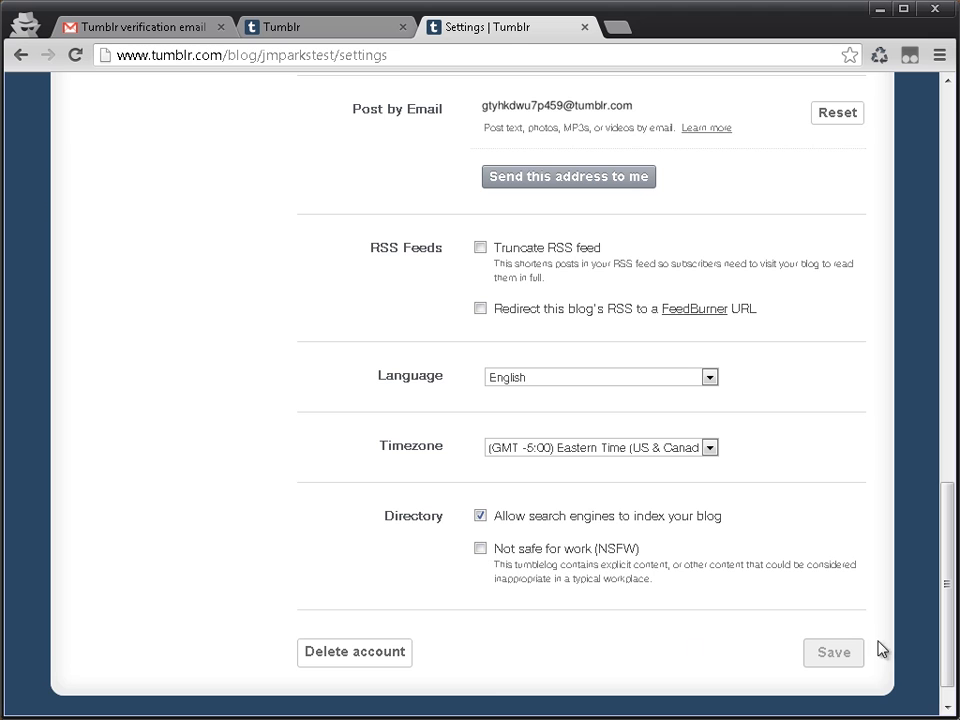
{"action": "scroll", "coordinate": [850, 661], "scroll_direction": "up", "scroll_amount": 12}
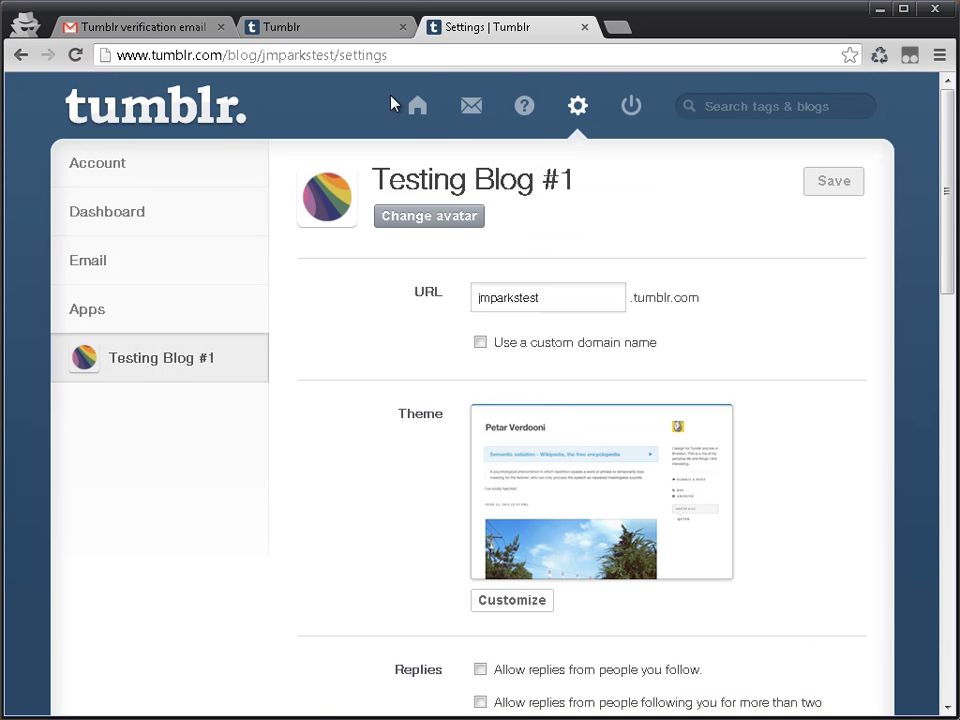
Step: Return to the dashboard and compare it with the blog's post listing open in the other Tumblr tab
{"action": "left_click", "coordinate": [422, 105]}
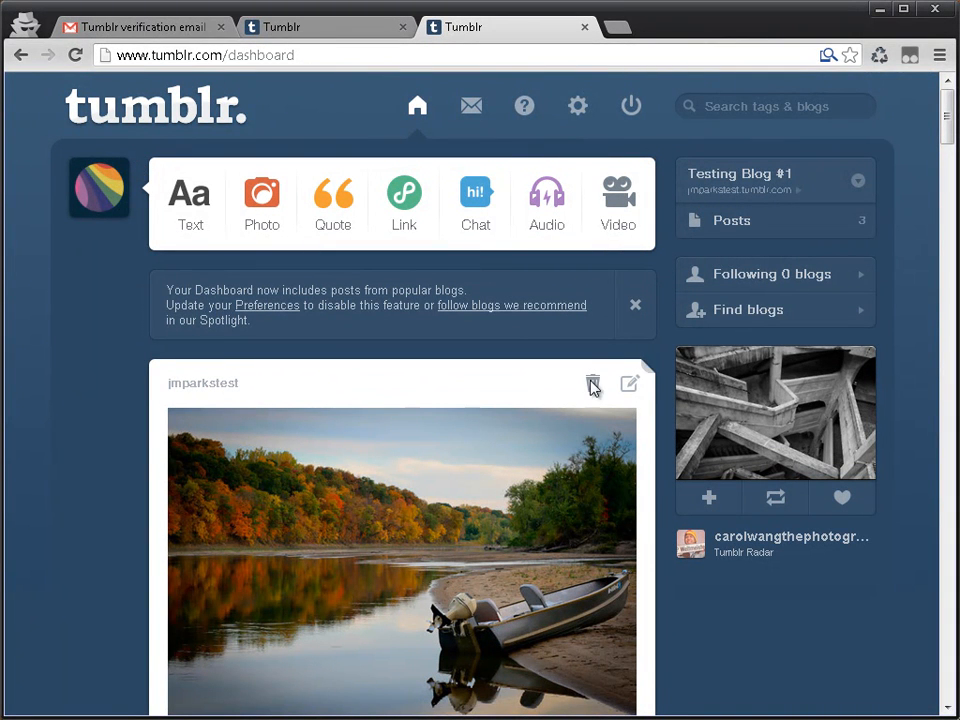
{"action": "left_click", "coordinate": [317, 28]}
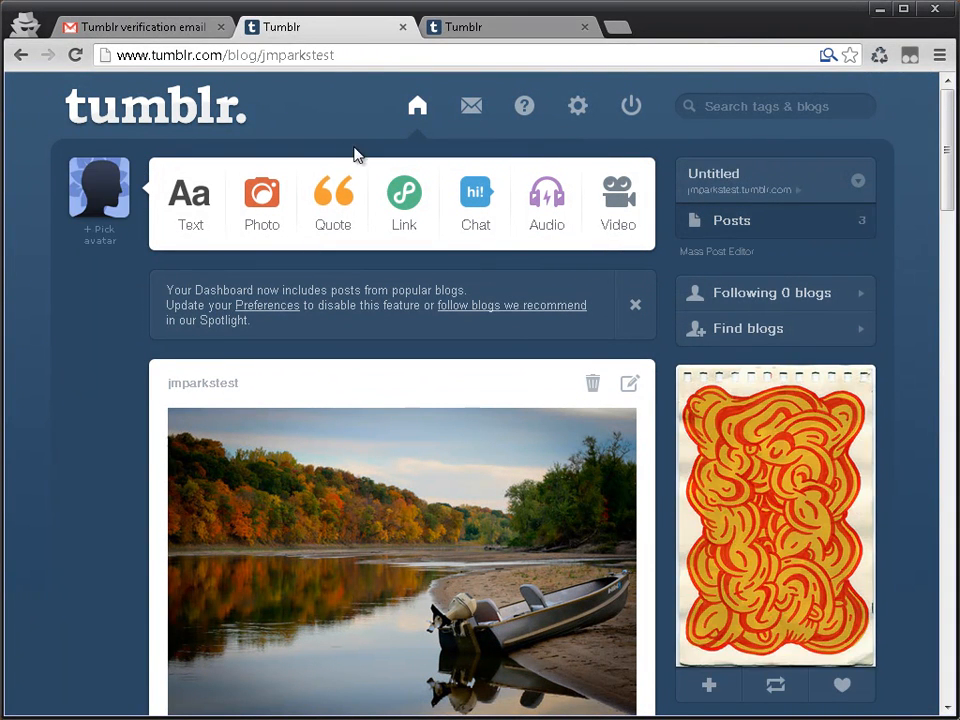
{"action": "scroll", "coordinate": [394, 315], "scroll_direction": "down", "scroll_amount": 20}
{"action": "scroll", "coordinate": [360, 316], "scroll_direction": "up", "scroll_amount": 20}
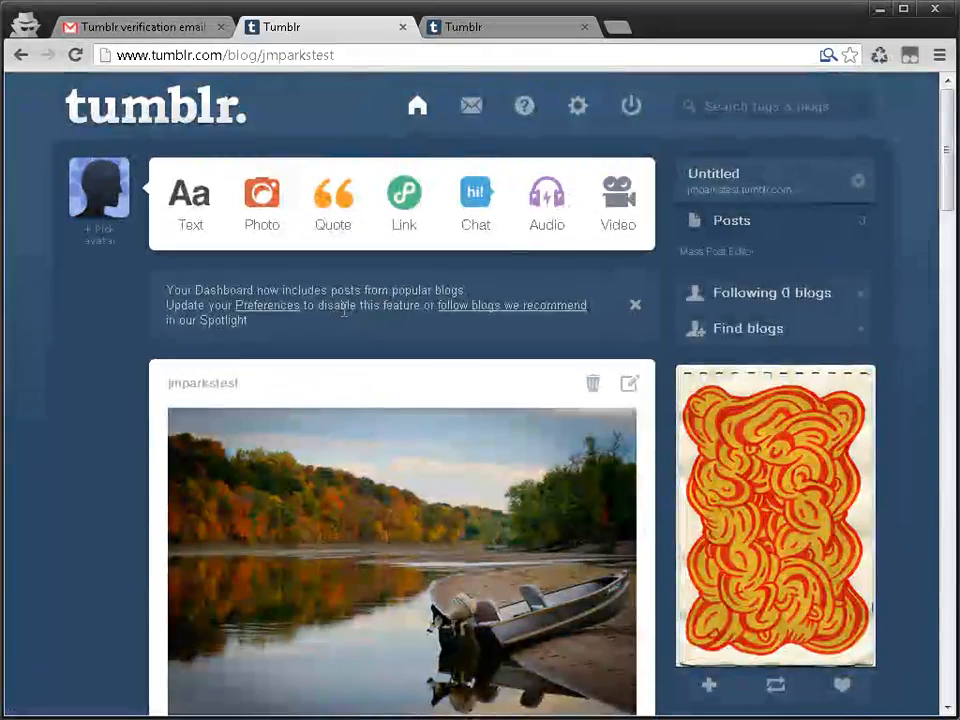
{"action": "left_click", "coordinate": [458, 30]}
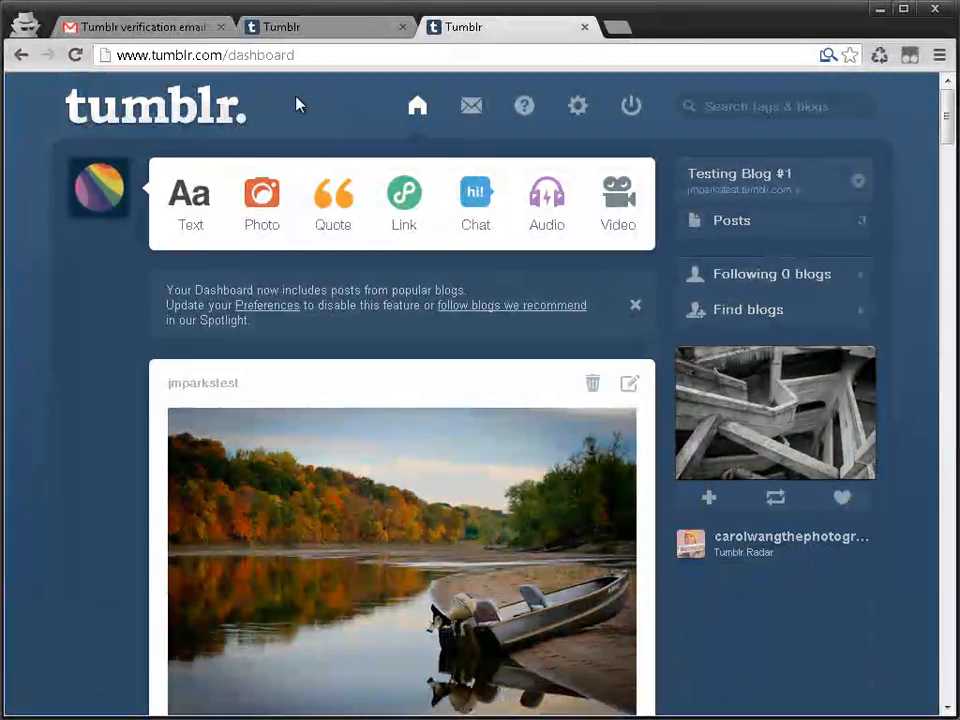
{"action": "left_click", "coordinate": [183, 124]}
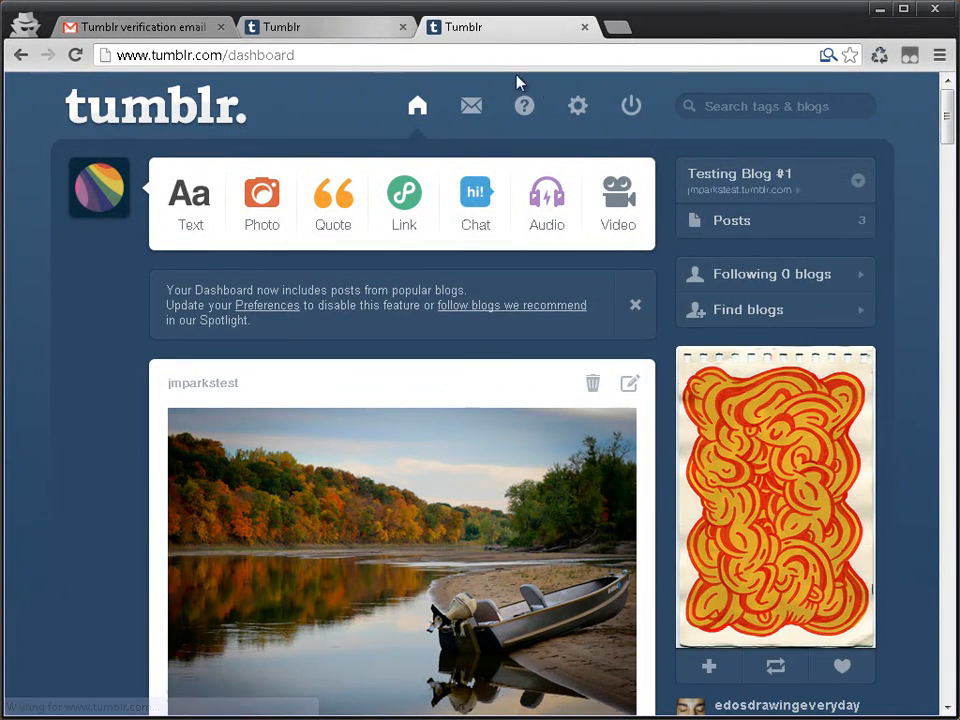
Step: Open the live blog from its avatar and look over the sidebar and posts
{"action": "left_click", "coordinate": [106, 190]}
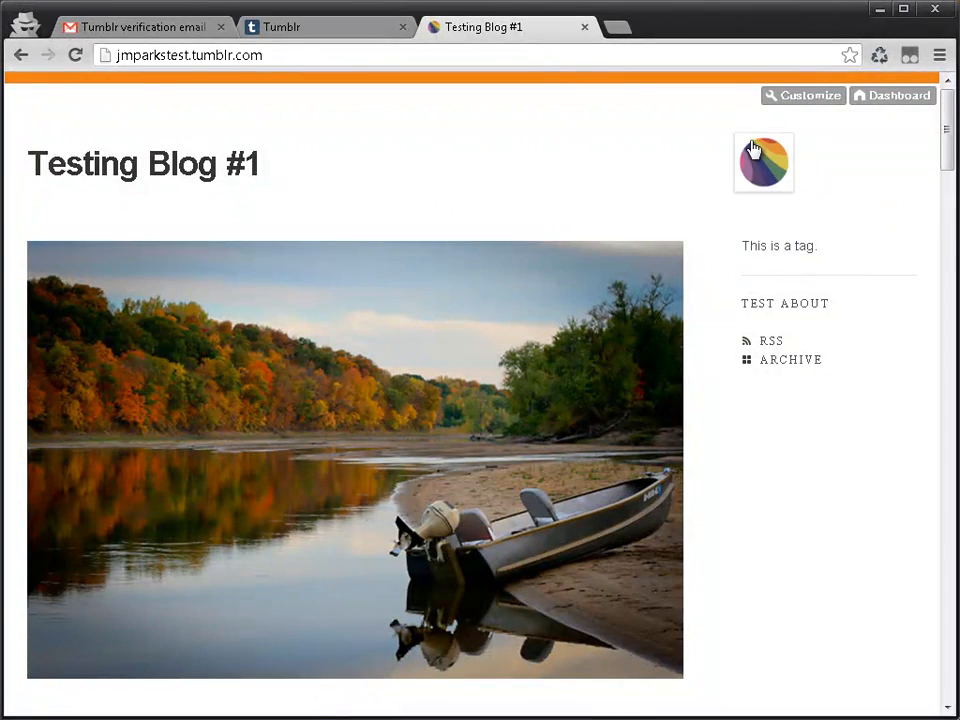
{"action": "scroll", "coordinate": [767, 204], "scroll_direction": "down", "scroll_amount": 15}
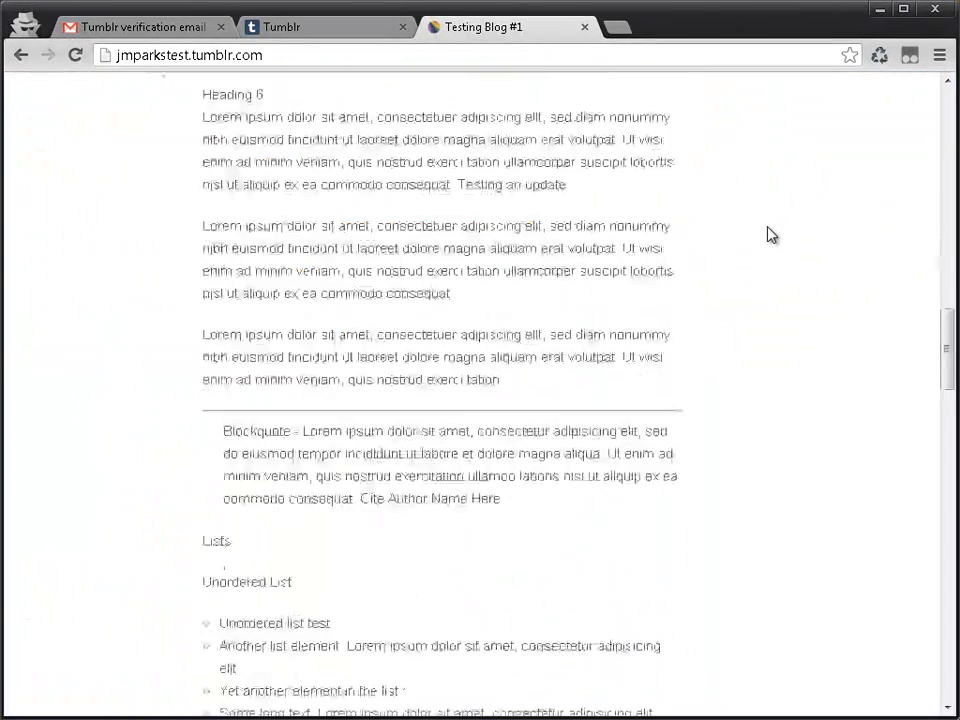
{"action": "scroll", "coordinate": [771, 234], "scroll_direction": "up", "scroll_amount": 15}
{"action": "left_click", "coordinate": [326, 32]}
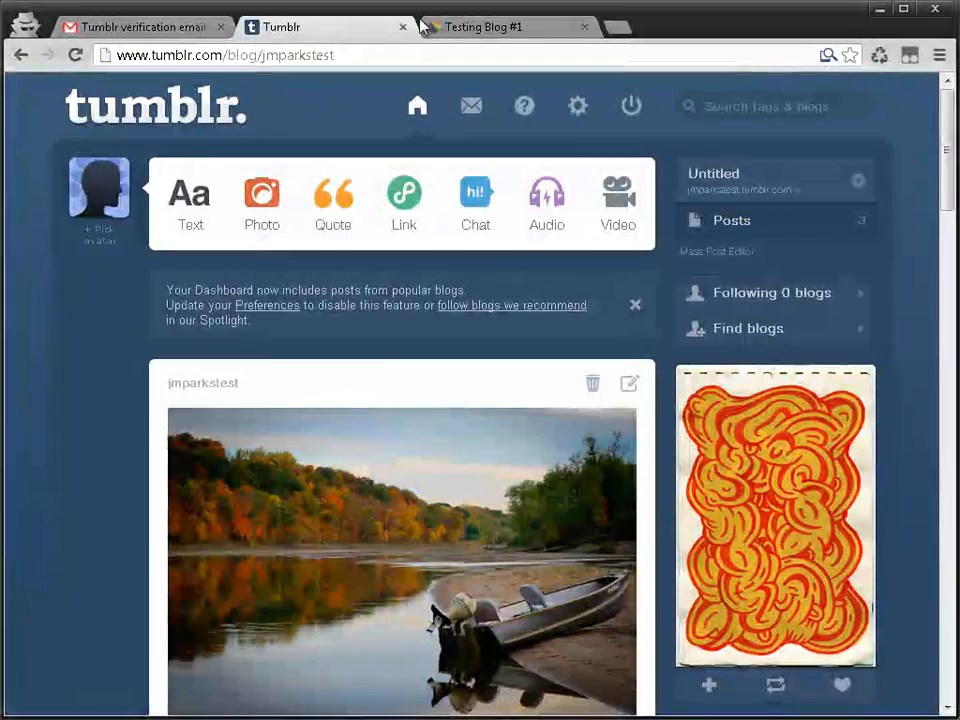
{"action": "left_click", "coordinate": [422, 27]}
Step: Open the blog's customization, list the free themes, preview Astronaut and look at its install page
{"action": "left_click", "coordinate": [776, 105]}
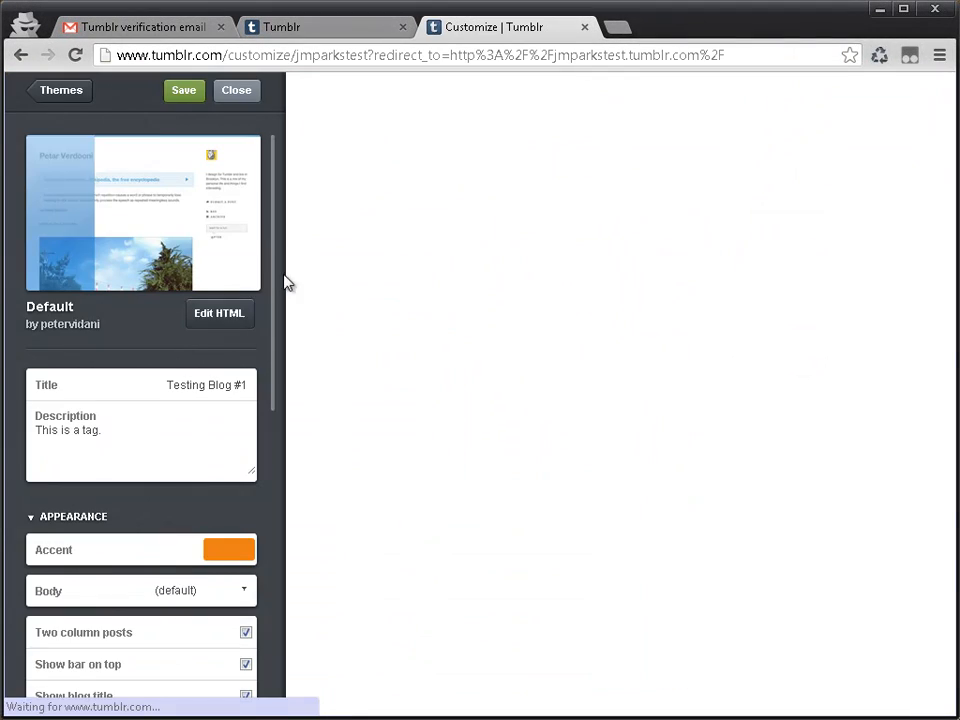
{"action": "left_click", "coordinate": [63, 92]}
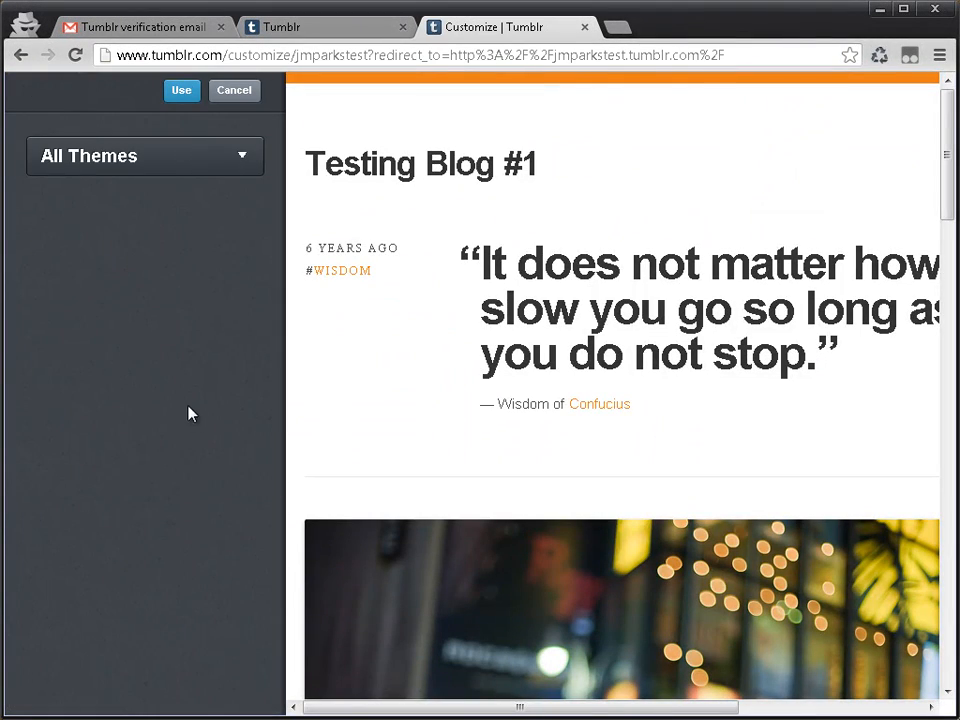
{"action": "left_click", "coordinate": [94, 170]}
{"action": "left_click", "coordinate": [130, 226]}
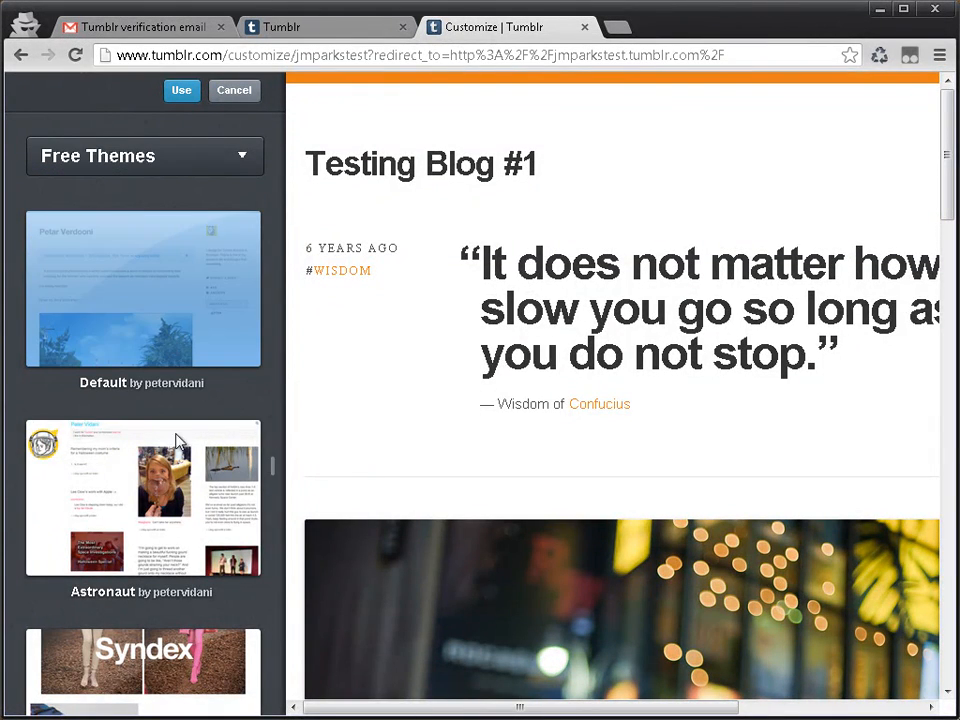
{"action": "left_click", "coordinate": [130, 497]}
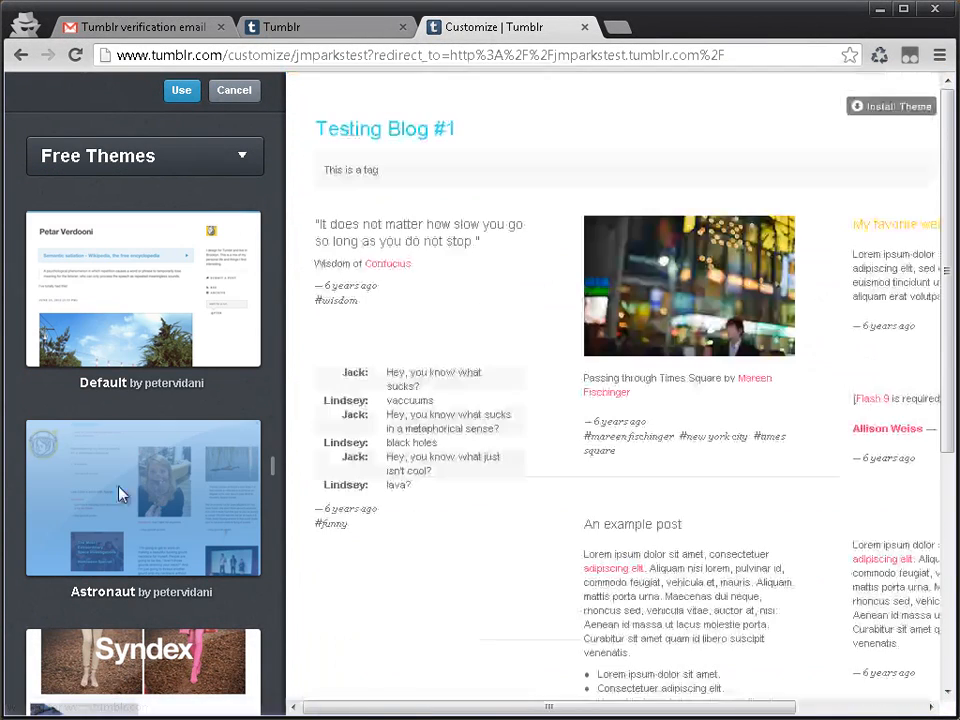
{"action": "left_click_drag", "start_coordinate": [640, 707], "coordinate": [240, 601]}
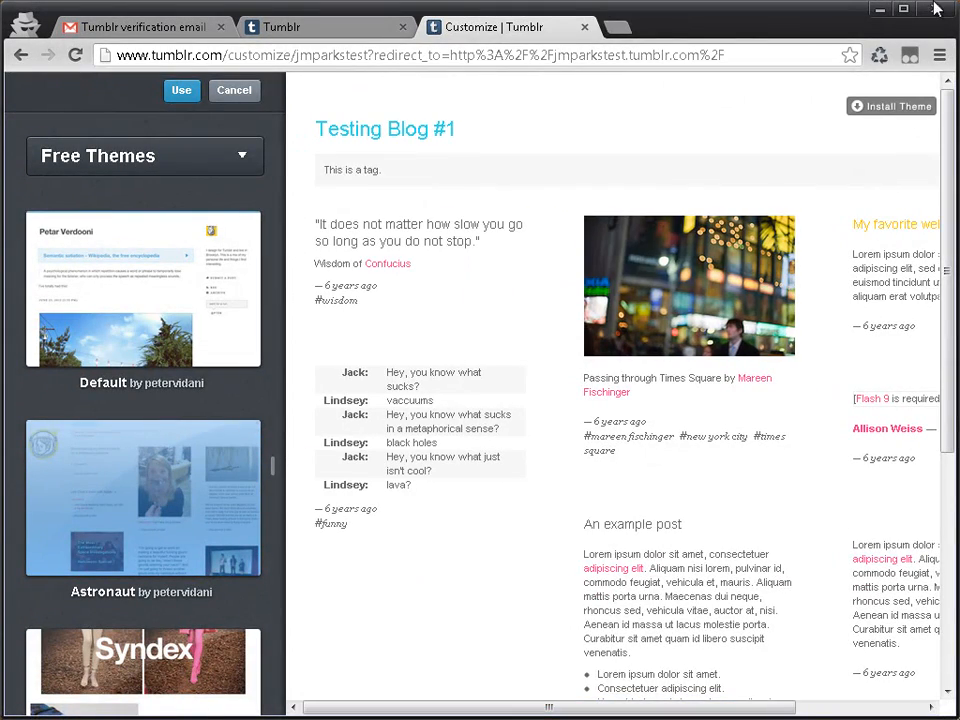
{"action": "left_click", "coordinate": [872, 110]}
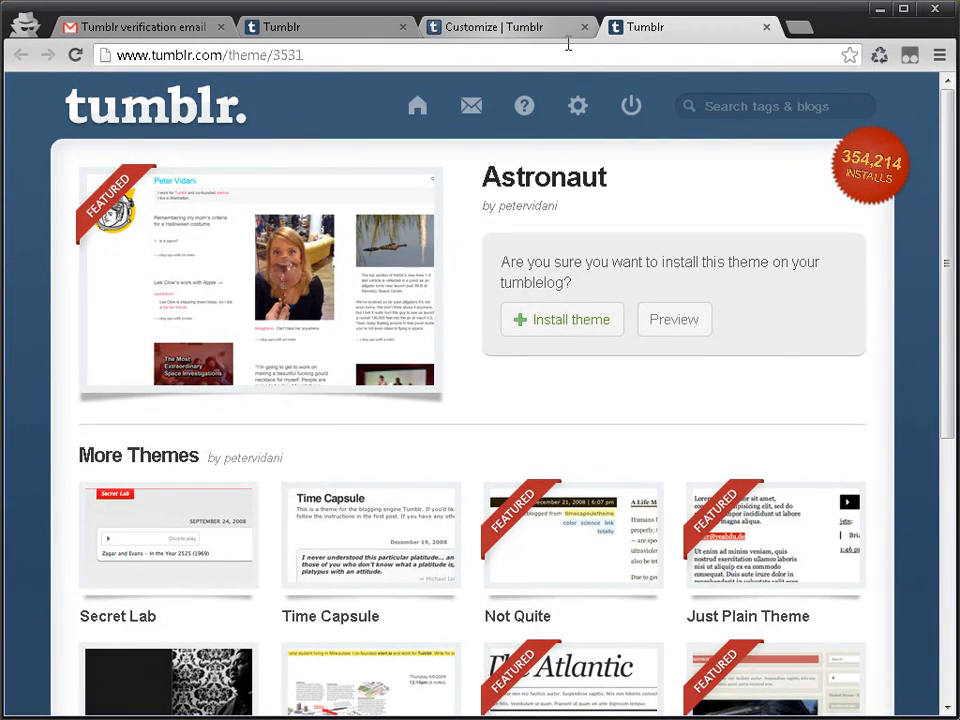
{"action": "left_click", "coordinate": [766, 28]}
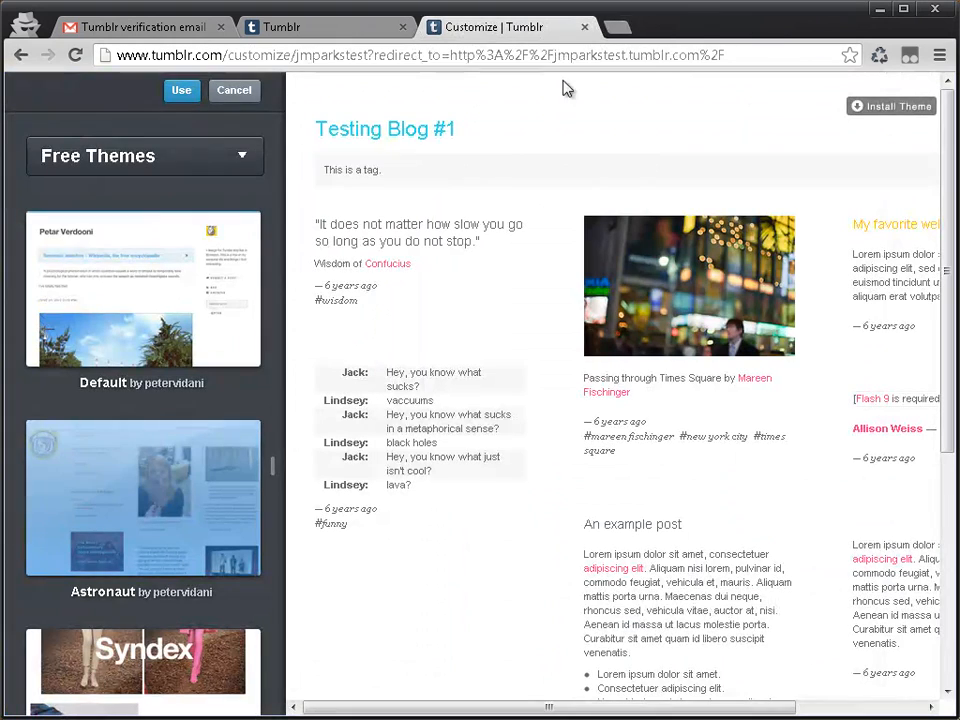
Step: Use the Astronaut theme, check its preview, save it and close the customization
{"action": "left_click", "coordinate": [199, 92]}
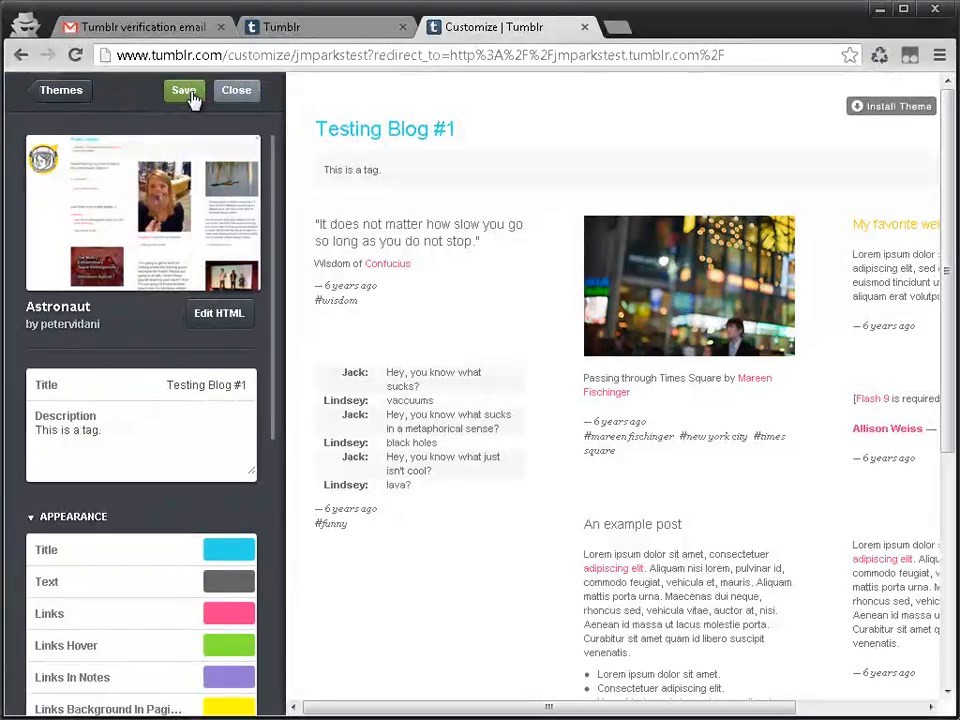
{"action": "scroll", "coordinate": [825, 160], "scroll_direction": "down", "scroll_amount": 10}
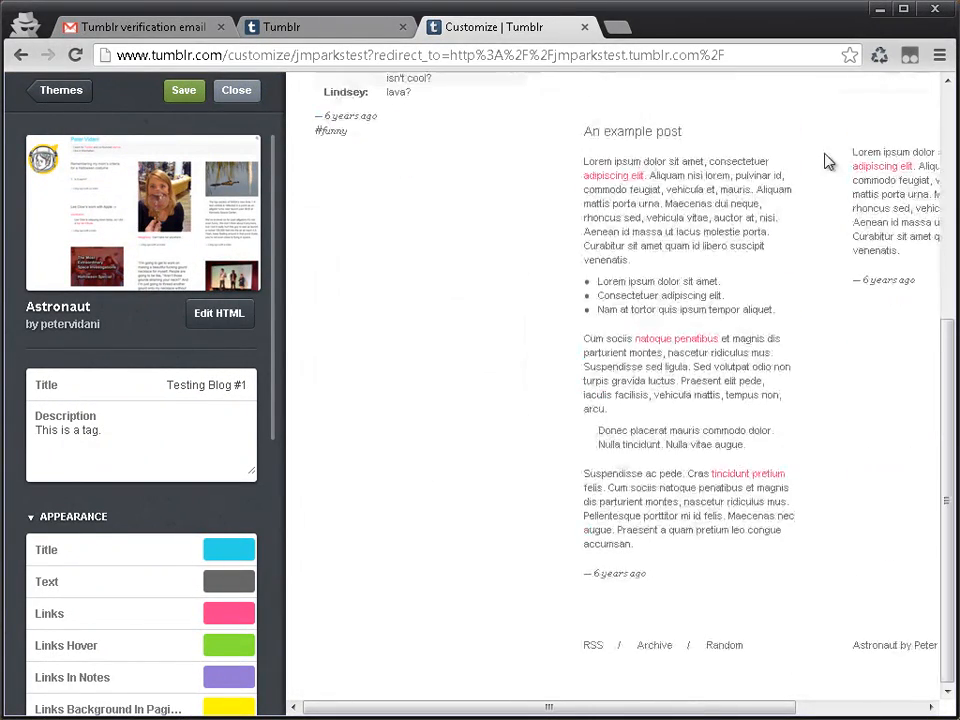
{"action": "scroll", "coordinate": [825, 160], "scroll_direction": "up", "scroll_amount": 10}
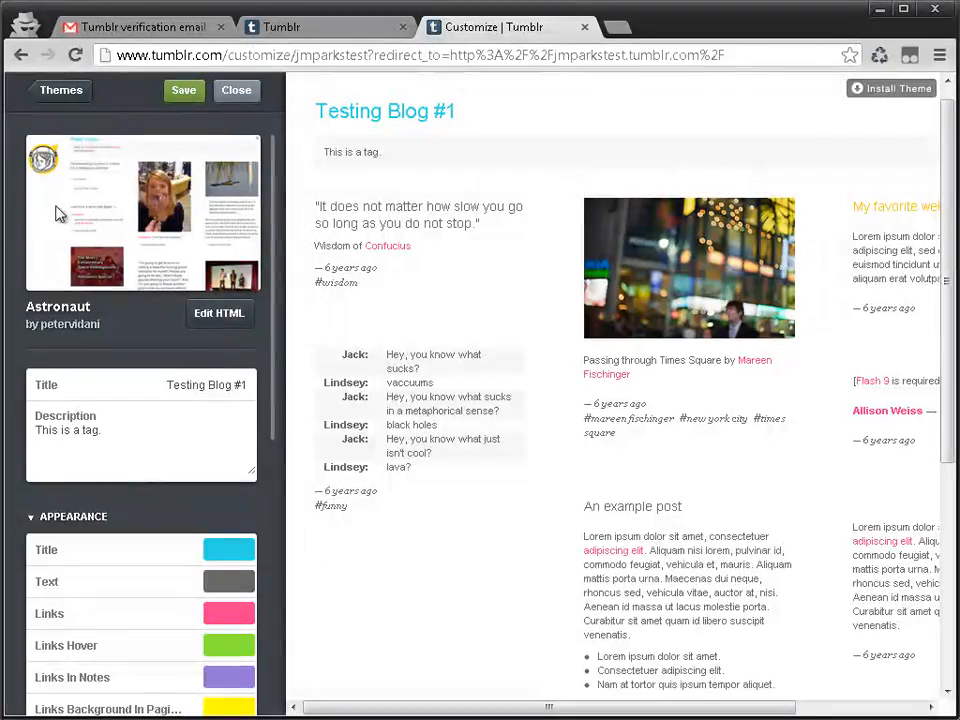
{"action": "left_click", "coordinate": [229, 95]}
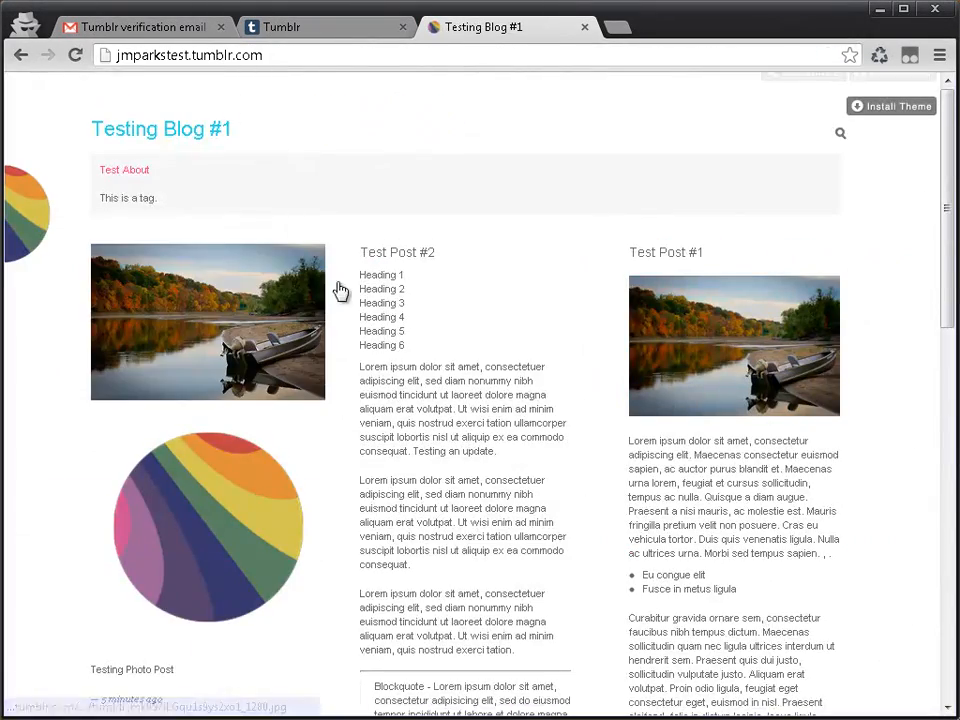
Step: Look over the posts and page layout of the live blog under the new theme
{"action": "scroll", "coordinate": [476, 480], "scroll_direction": "down", "scroll_amount": 7}
{"action": "scroll", "coordinate": [440, 410], "scroll_direction": "up", "scroll_amount": 4}
{"action": "scroll", "coordinate": [434, 399], "scroll_direction": "up", "scroll_amount": 3}
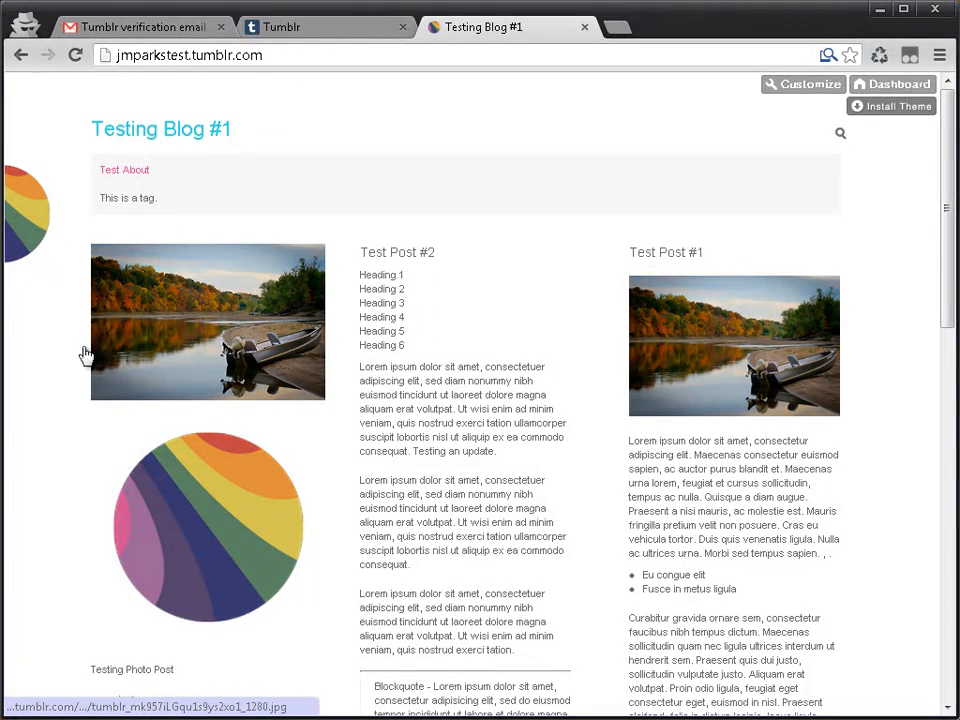
Step: Switch to the Blogging Platform Mission Statement document in Firefox, review its metrics list and return to the Tumblr browser window
{"action": "left_click", "coordinate": [356, 29]}
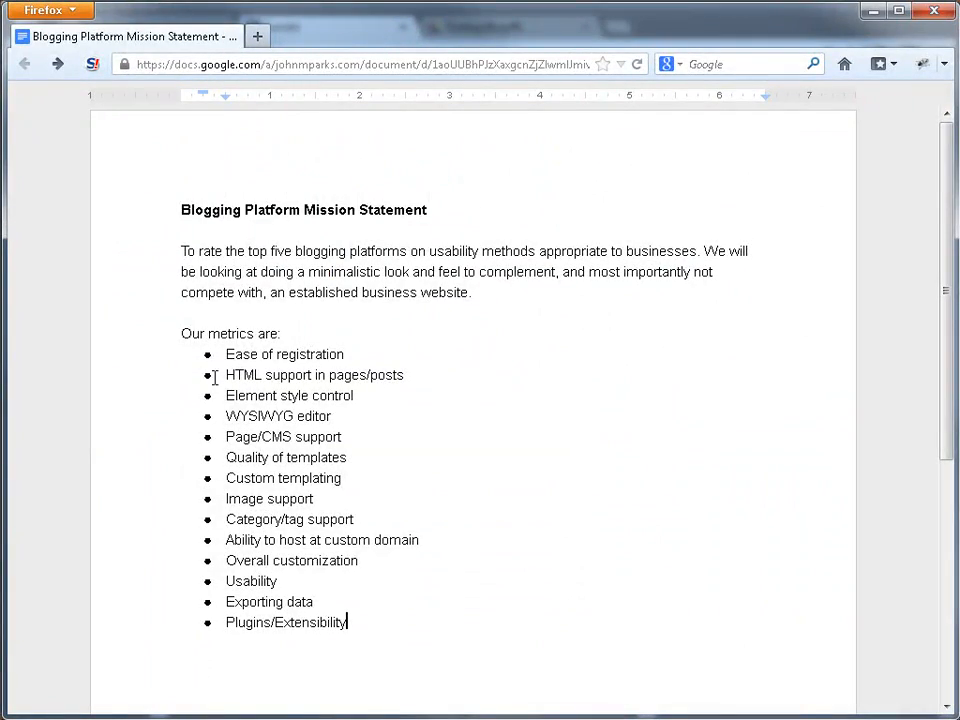
{"action": "left_click_drag", "start_coordinate": [226, 357], "coordinate": [205, 598]}
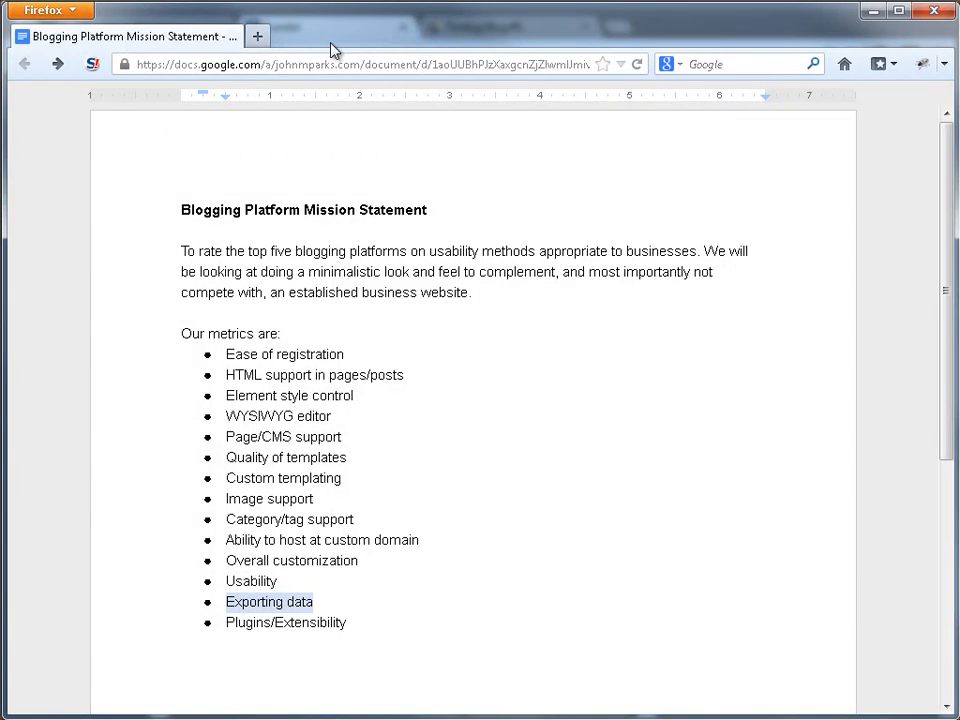
{"action": "left_click", "coordinate": [873, 12]}
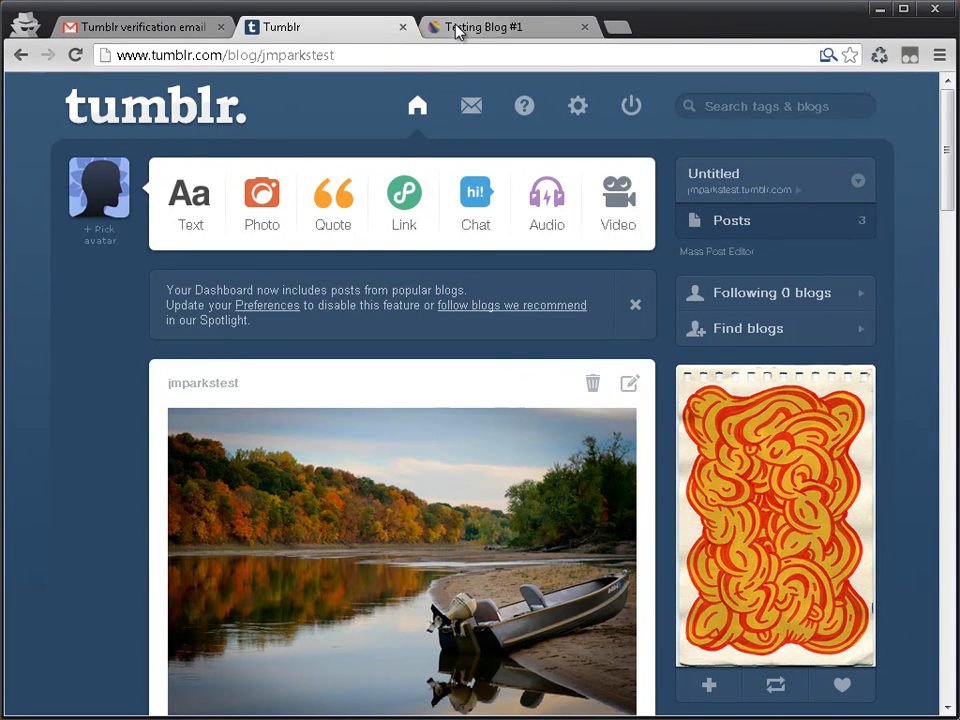
Step: Open project-unbreakable.org in a new browser tab
{"action": "key", "text": "ctrl+t"}
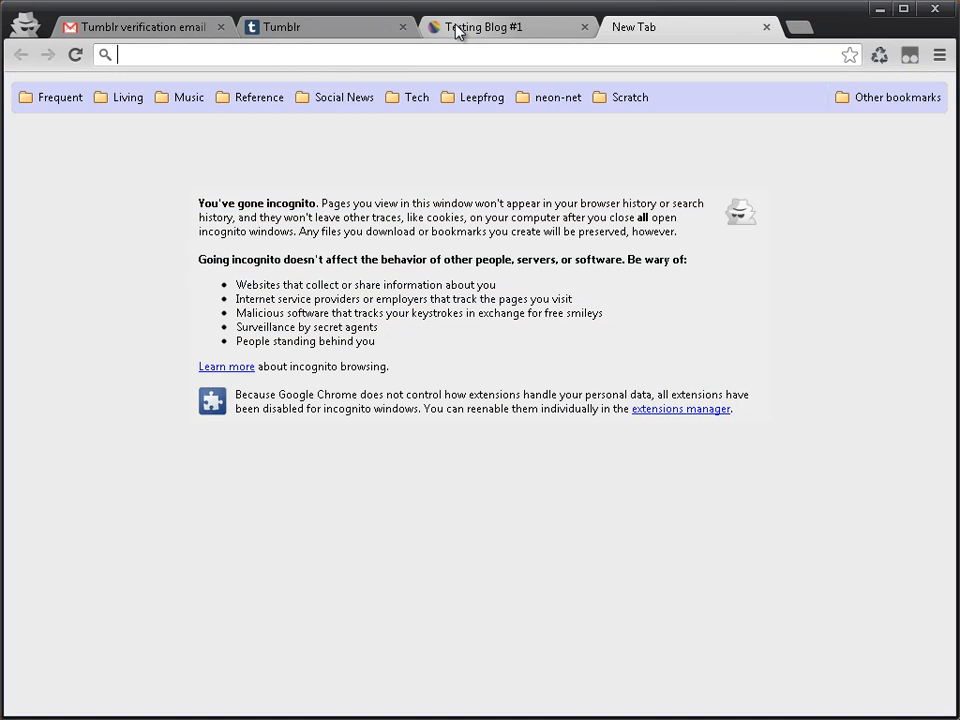
{"action": "type", "text": "project-un"}
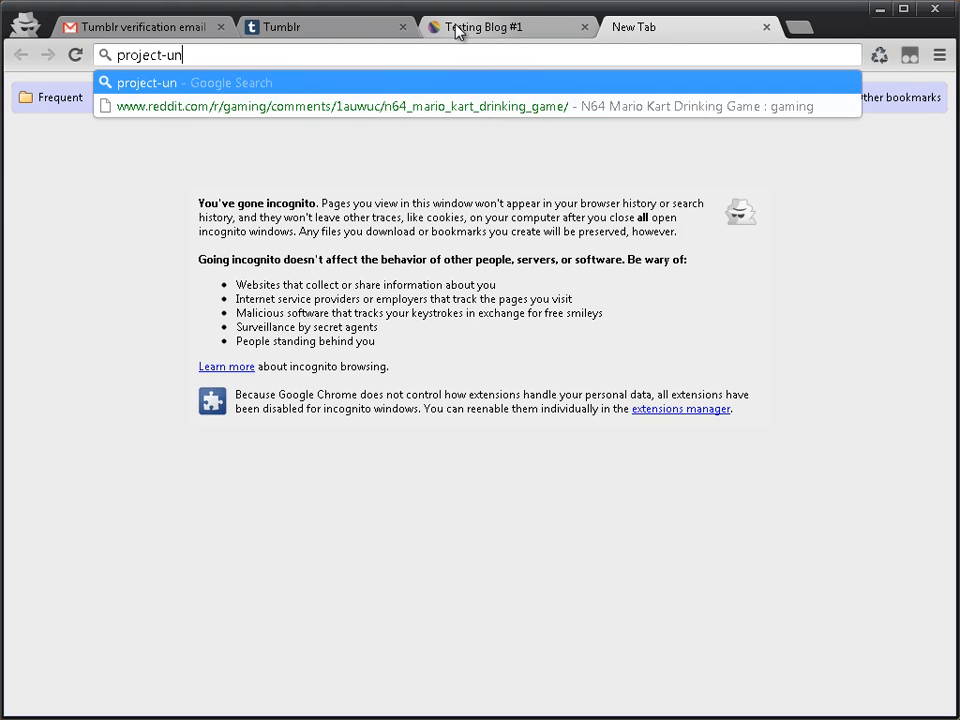
{"action": "type", "text": "breakable.or"}
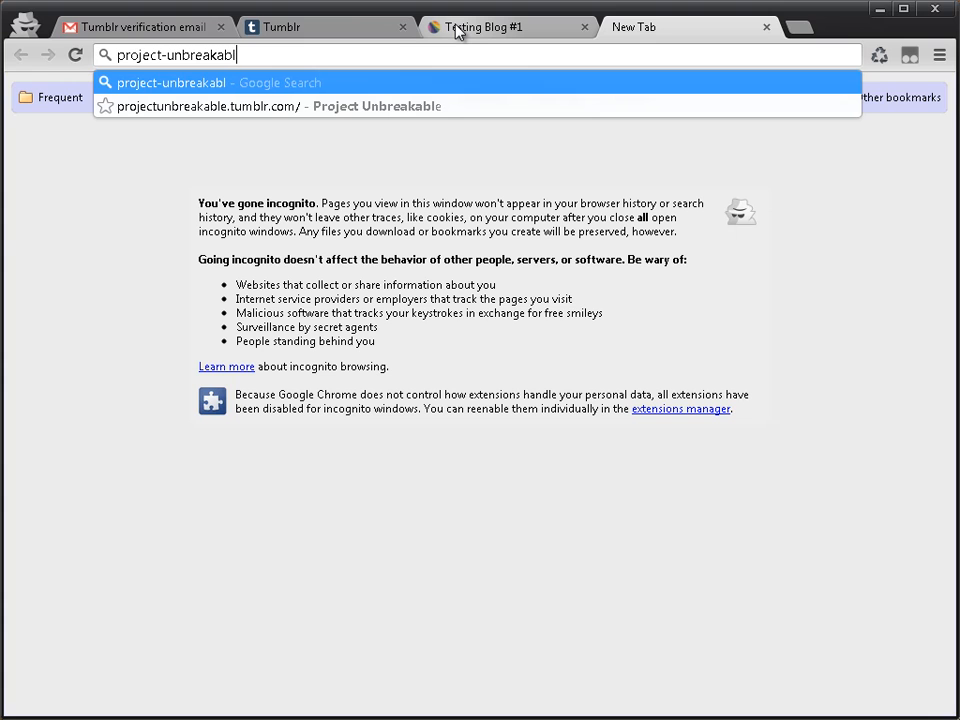
{"action": "type", "text": "g"}
{"action": "key", "text": "Return"}
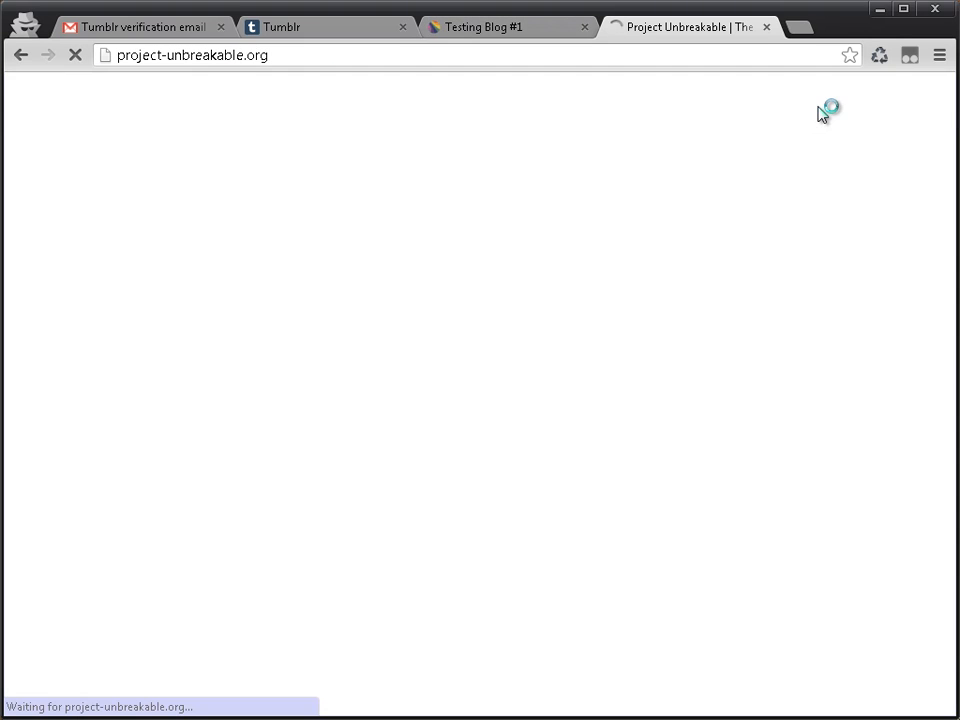
Step: Look over the Project Unbreakable home page's header, Tumblr posts, news and Twitter sections, and close its tab
{"action": "scroll", "coordinate": [140, 400], "scroll_direction": "down", "scroll_amount": 5}
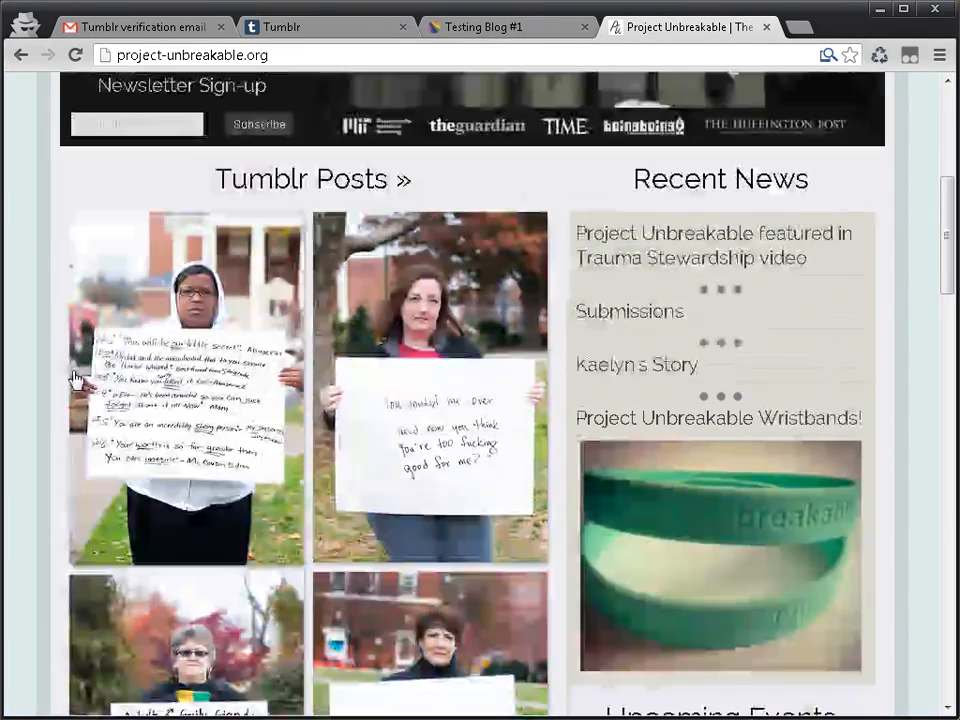
{"action": "scroll", "coordinate": [64, 274], "scroll_direction": "down", "scroll_amount": 8}
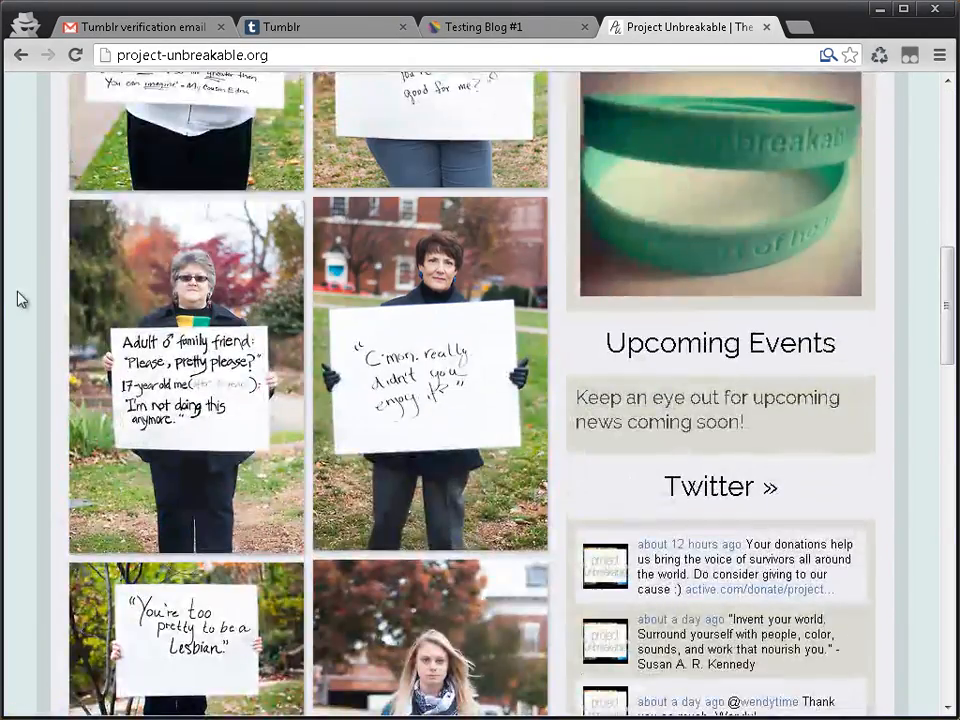
{"action": "scroll", "coordinate": [146, 418], "scroll_direction": "down", "scroll_amount": 15}
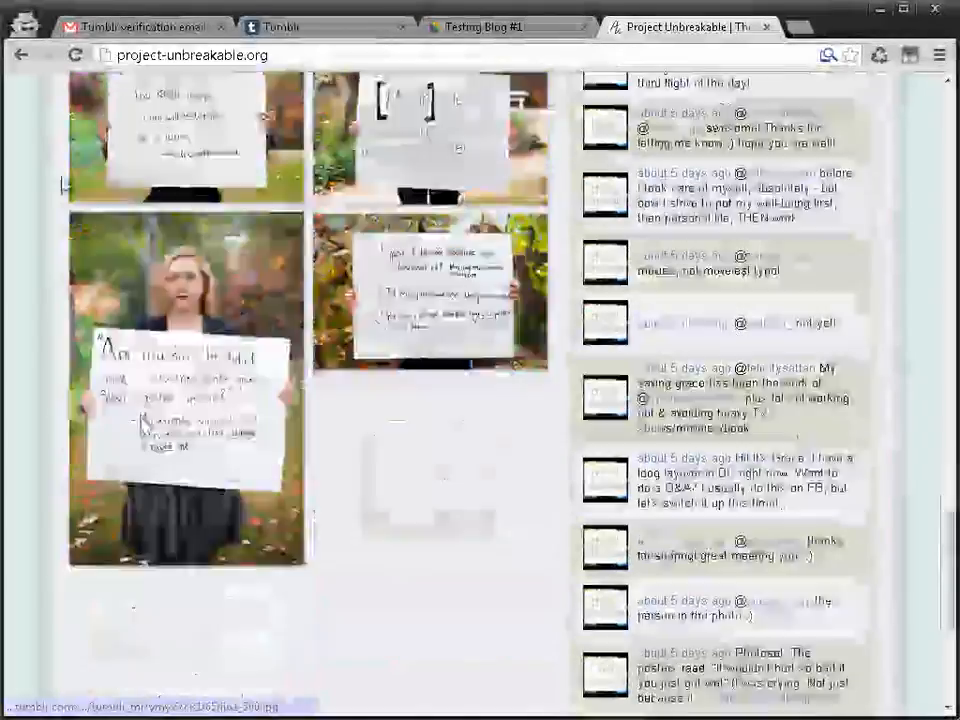
{"action": "scroll", "coordinate": [250, 284], "scroll_direction": "up", "scroll_amount": 15}
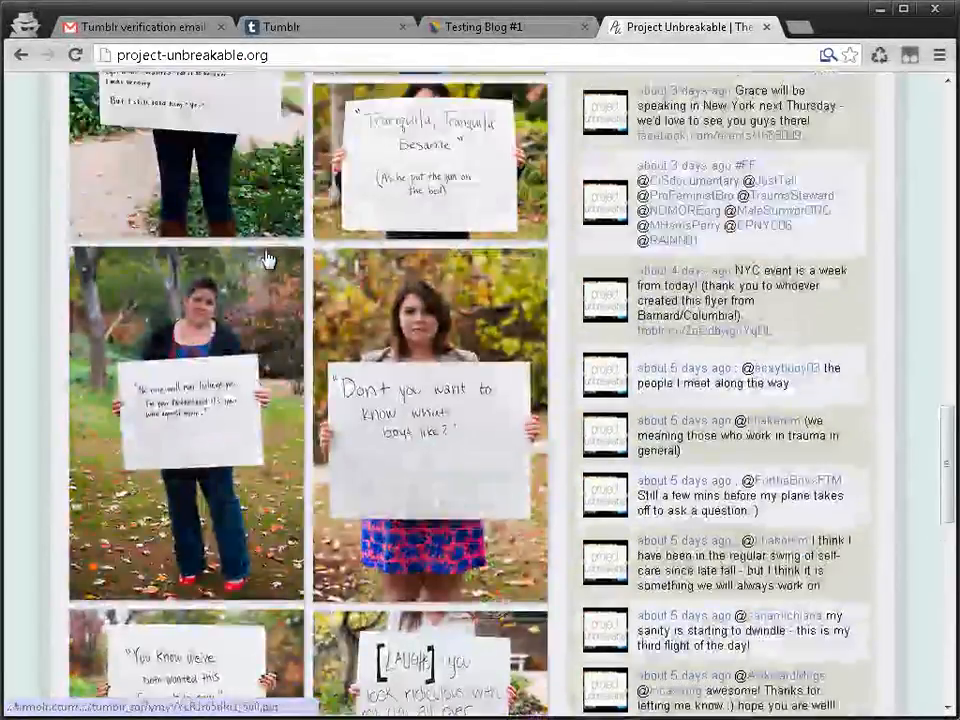
{"action": "scroll", "coordinate": [265, 257], "scroll_direction": "up", "scroll_amount": 10}
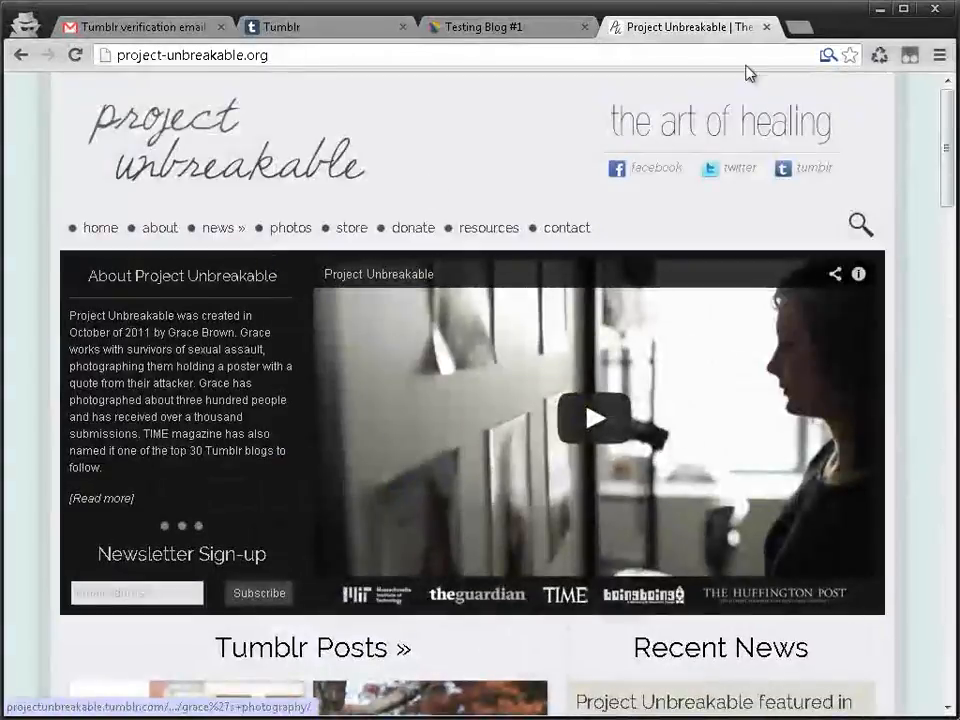
{"action": "scroll", "coordinate": [212, 282], "scroll_direction": "down", "scroll_amount": 5}
{"action": "scroll", "coordinate": [647, 411], "scroll_direction": "down", "scroll_amount": 1}
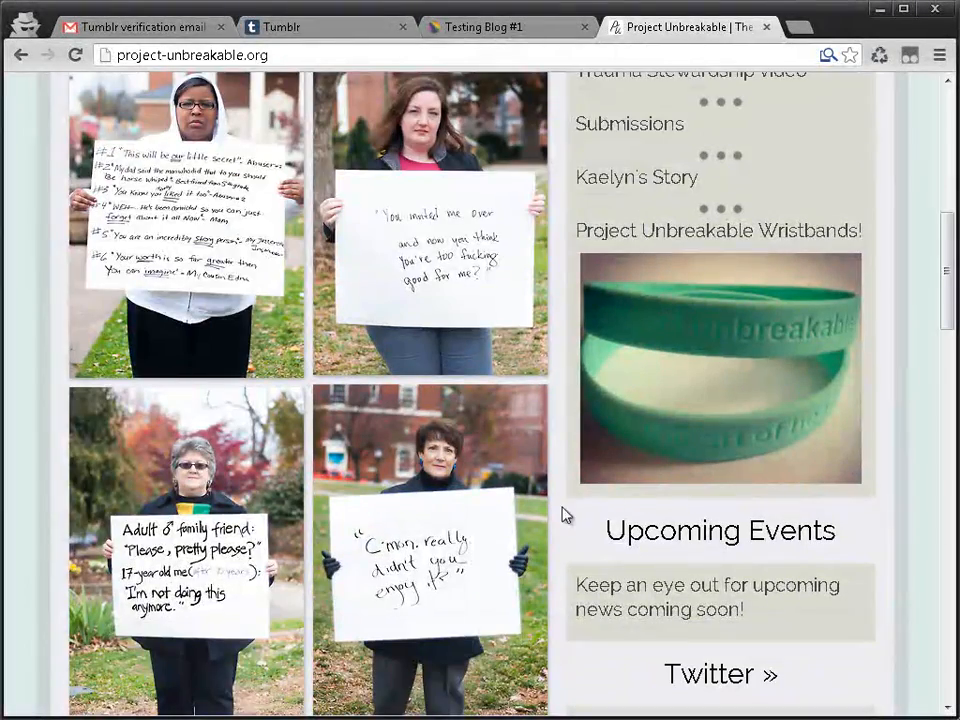
{"action": "scroll", "coordinate": [816, 171], "scroll_direction": "up", "scroll_amount": 5}
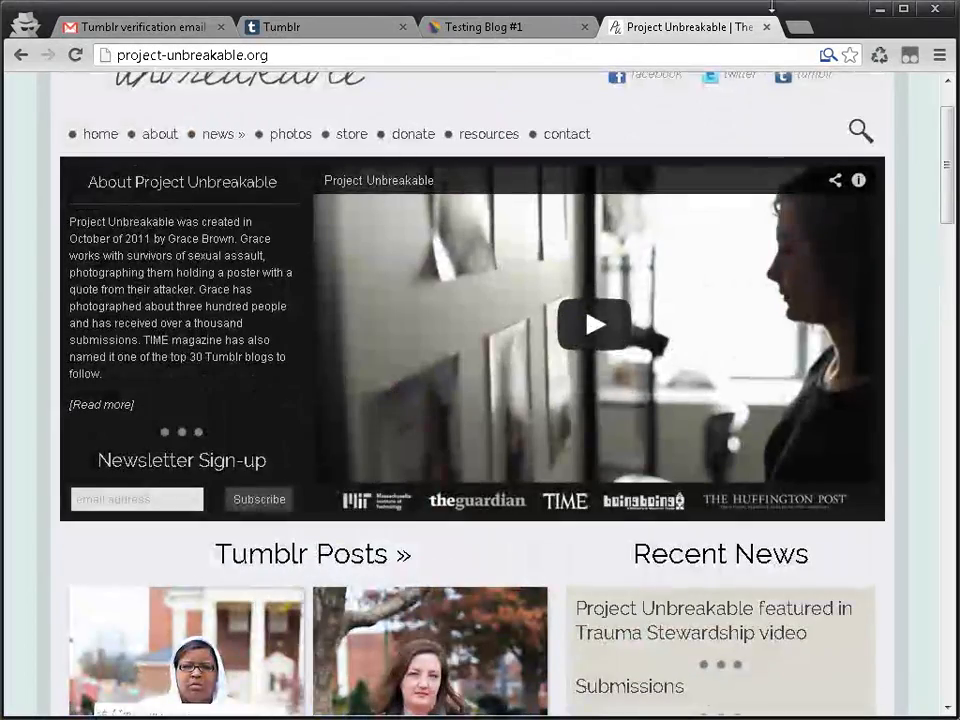
{"action": "scroll", "coordinate": [797, 90], "scroll_direction": "up", "scroll_amount": 1}
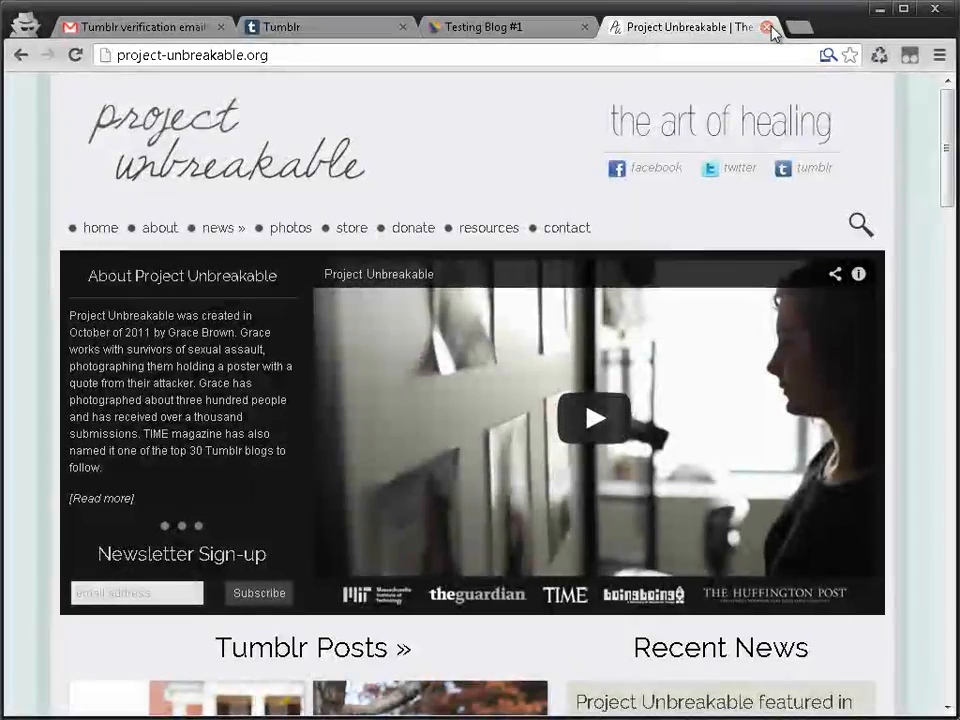
{"action": "left_click", "coordinate": [767, 27]}
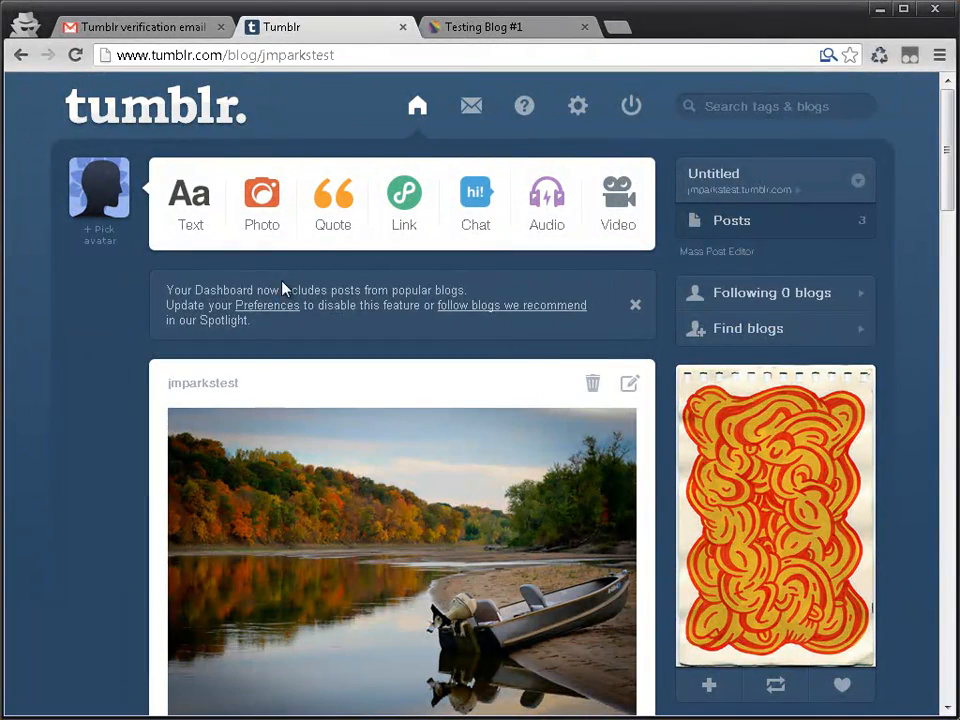
Step: Open the Tumblr blog settings and look over the options on the account settings page
{"action": "left_click", "coordinate": [578, 107]}
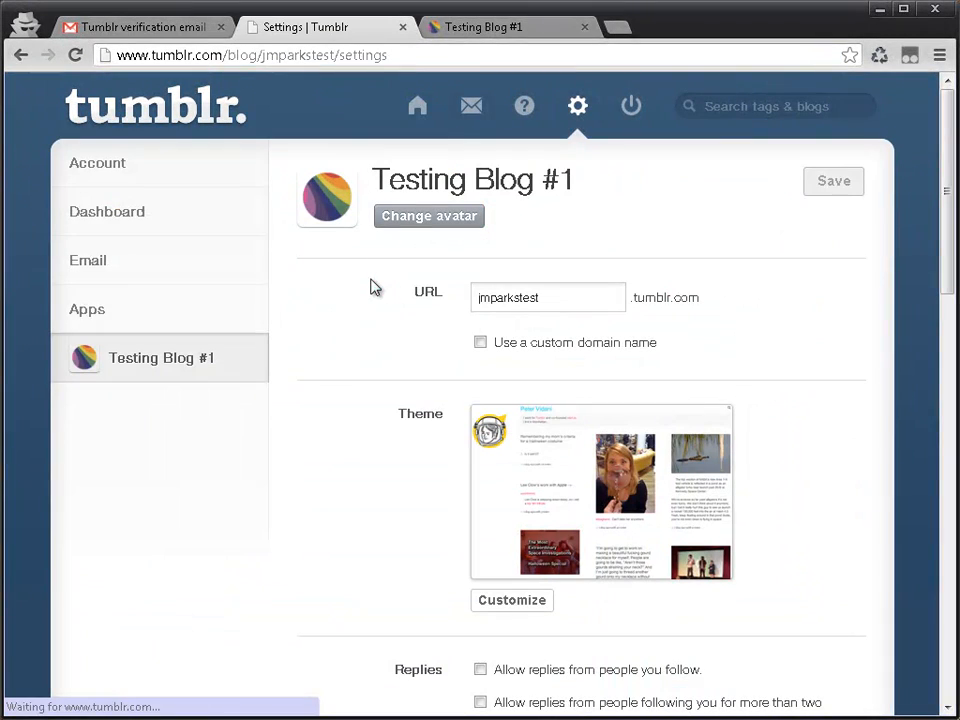
{"action": "left_click", "coordinate": [104, 211]}
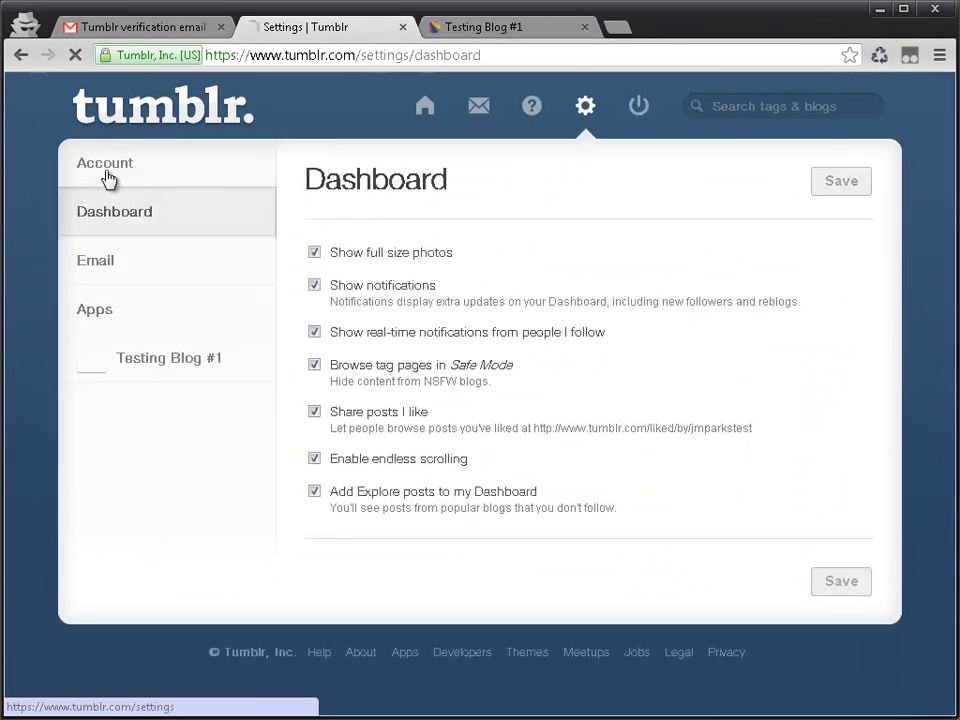
{"action": "left_click", "coordinate": [108, 178]}
{"action": "scroll", "coordinate": [754, 485], "scroll_direction": "down", "scroll_amount": 1}
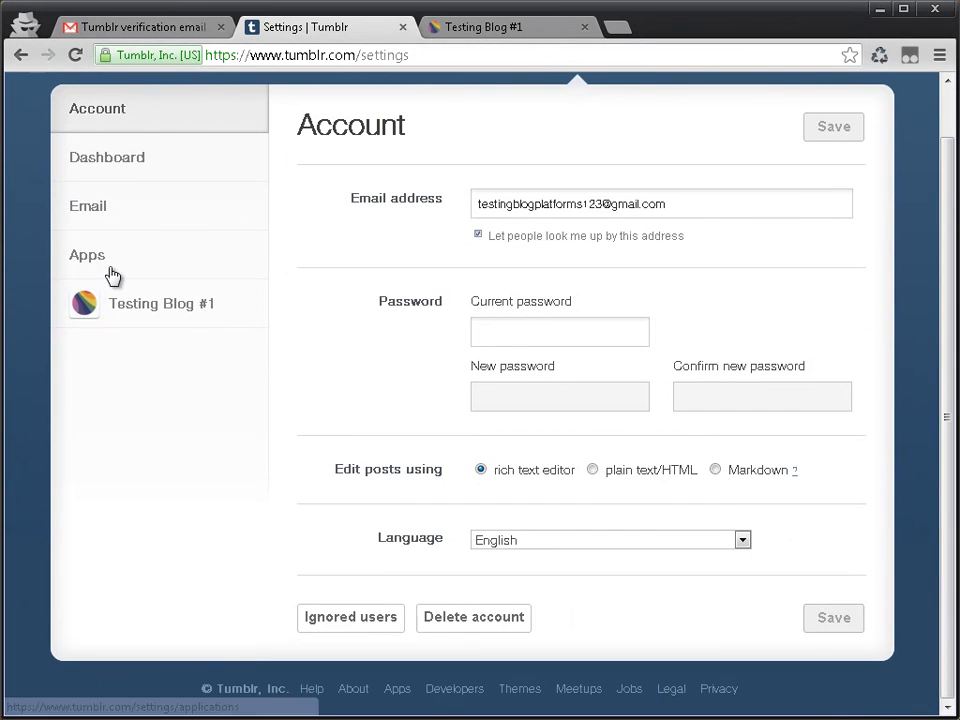
{"action": "scroll", "coordinate": [149, 318], "scroll_direction": "up", "scroll_amount": 1}
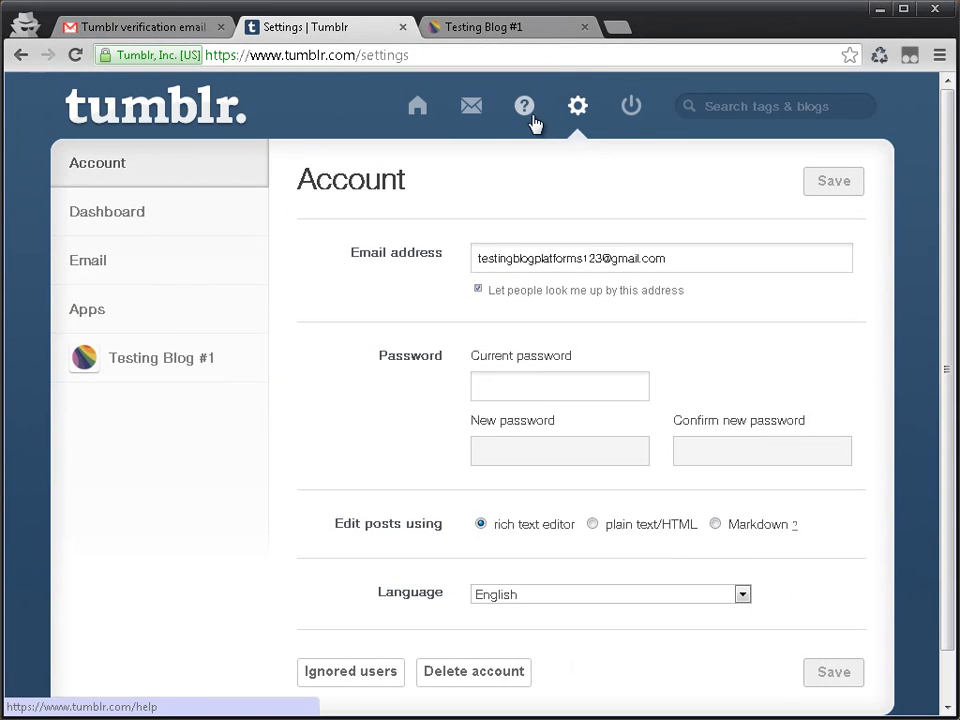
Step: Look through the Tumblr dashboard, inbox and Help Center, and return to the account settings
{"action": "left_click", "coordinate": [424, 114]}
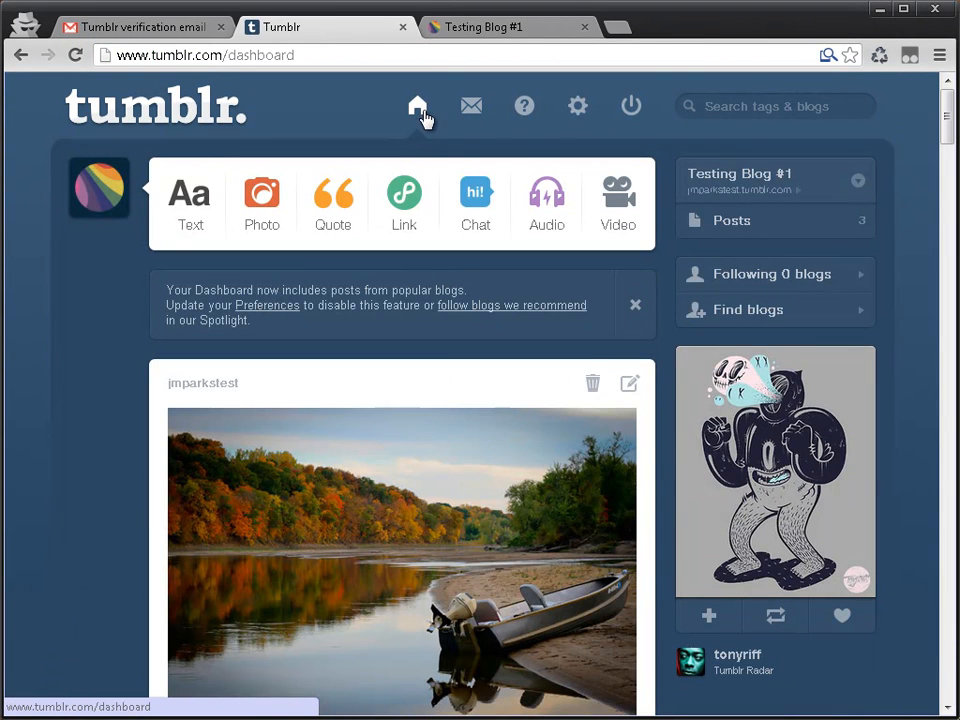
{"action": "left_click", "coordinate": [466, 115]}
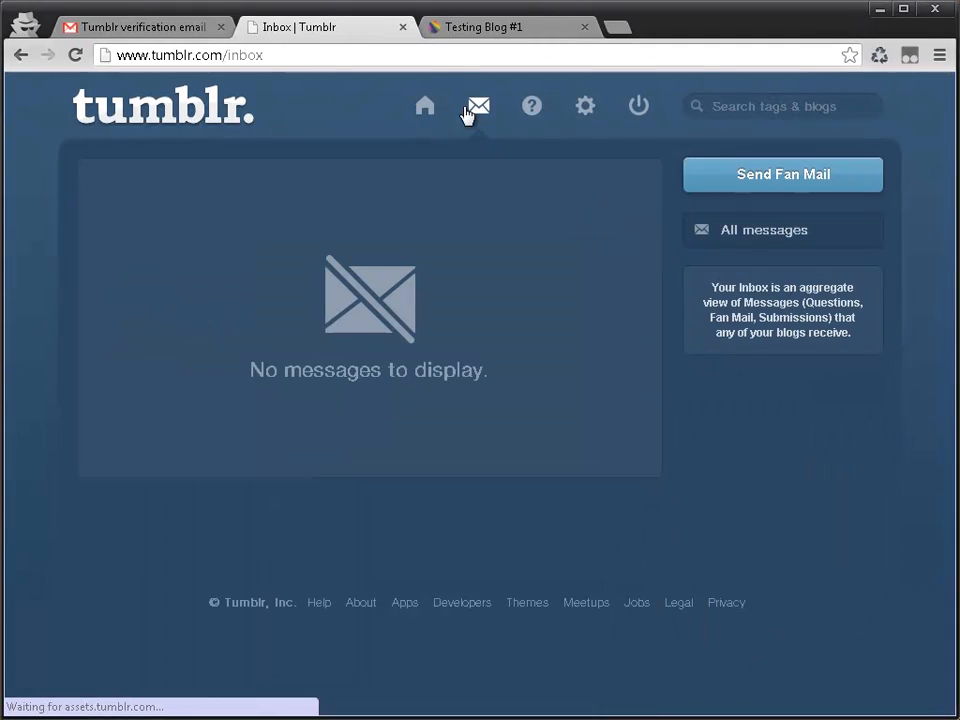
{"action": "left_click", "coordinate": [537, 117]}
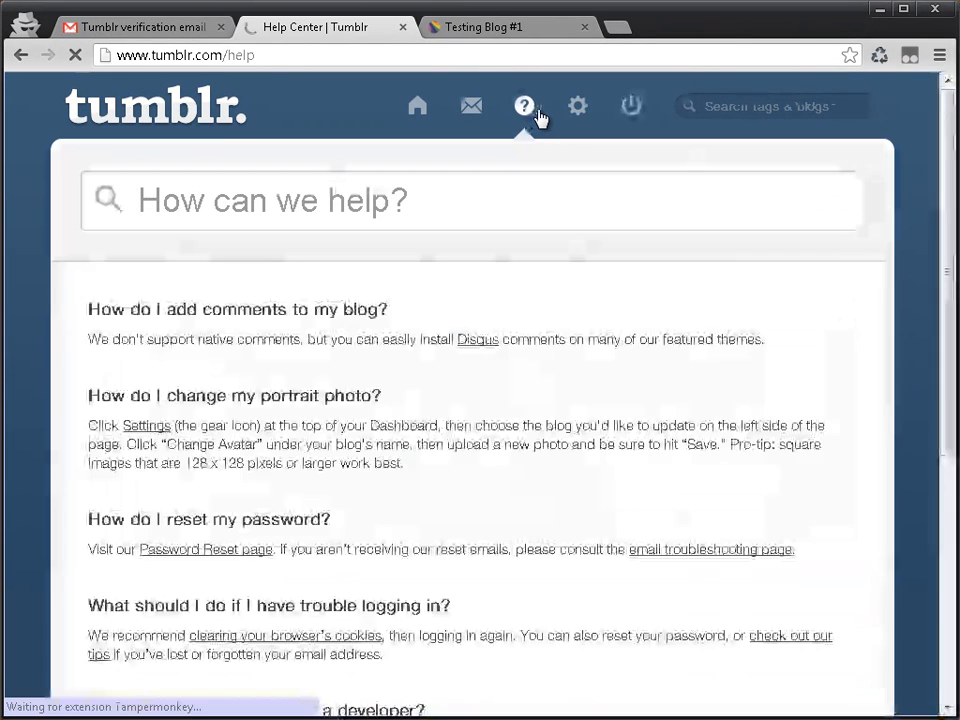
{"action": "left_click", "coordinate": [584, 117]}
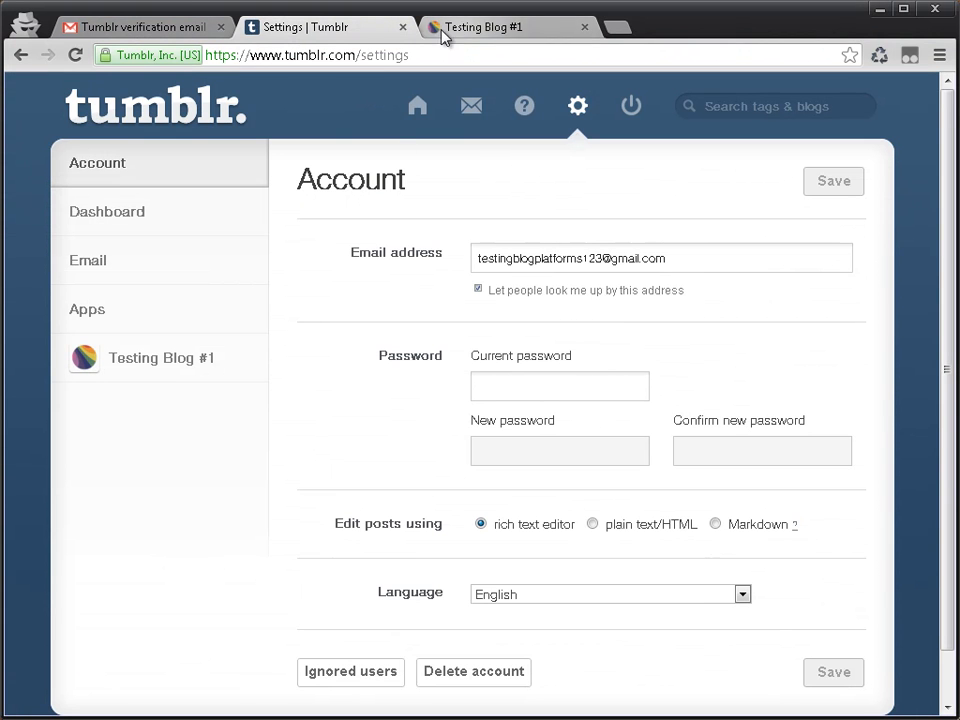
Step: Switch to the Free Blogging Platform Comparison spreadsheet in Firefox and rate Tumblr A for Registration and YES for HTML in Posts
{"action": "left_click", "coordinate": [879, 10]}
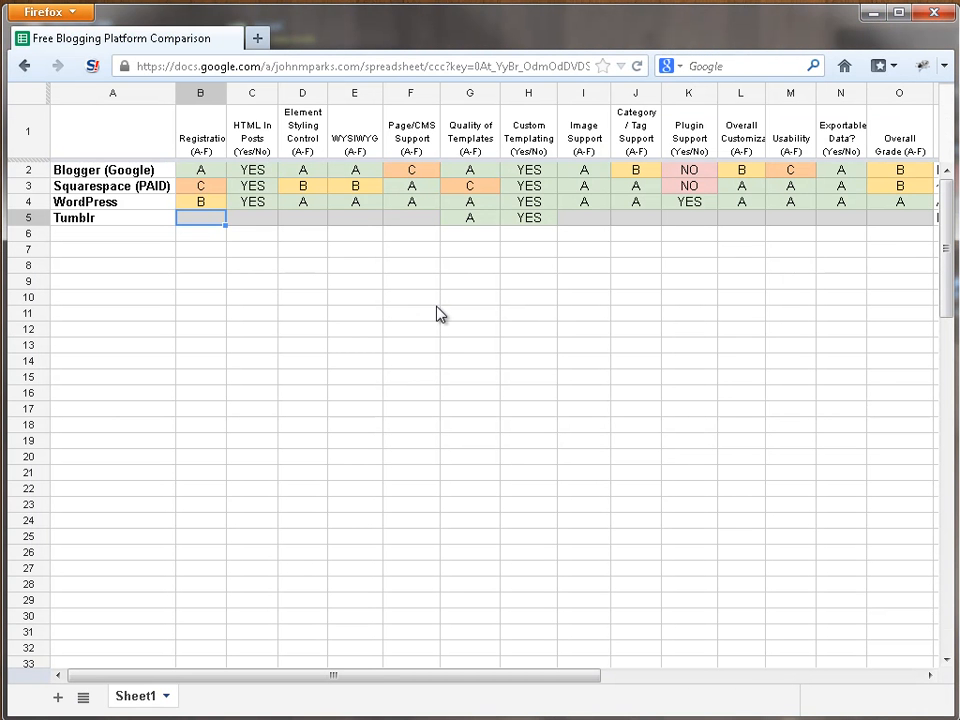
{"action": "type", "text": "A"}
{"action": "key", "text": "Tab"}
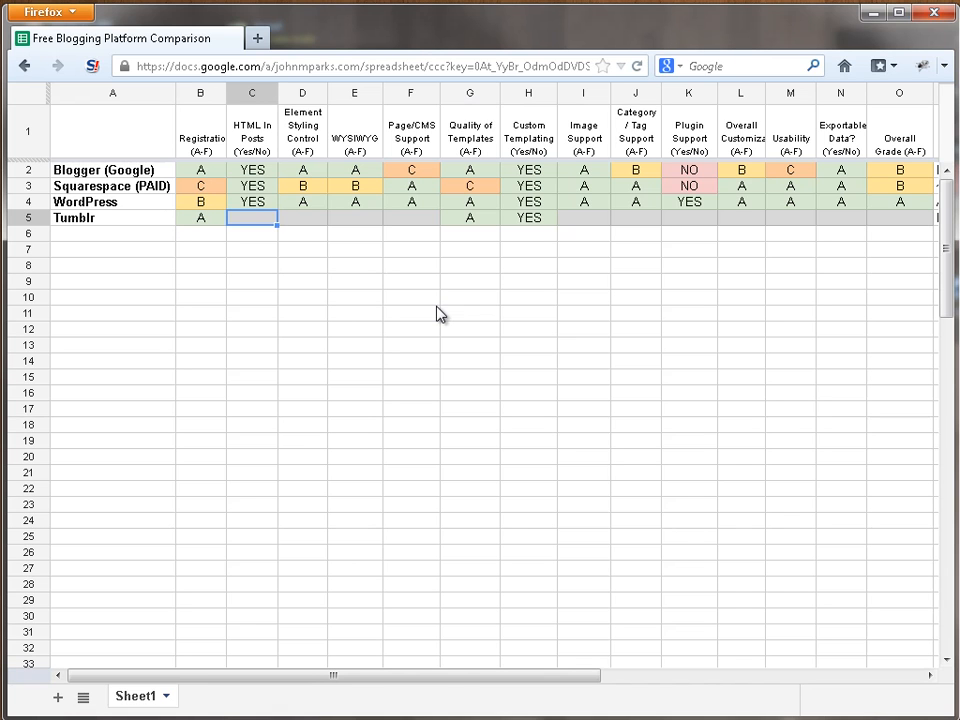
{"action": "type", "text": "YES"}
{"action": "key", "text": "Tab"}
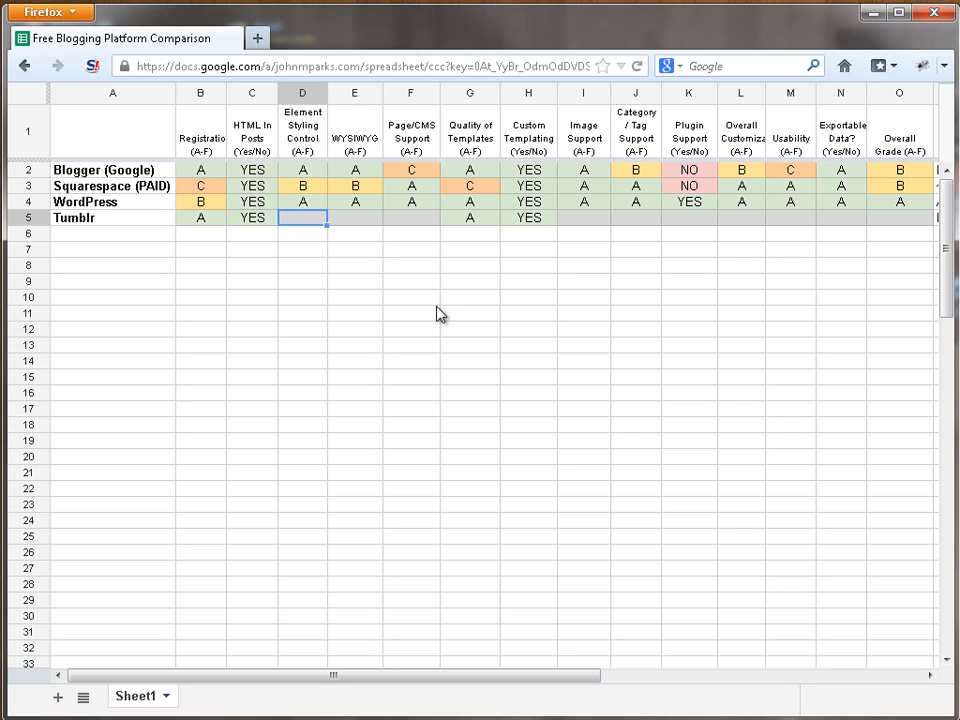
Step: Grade Tumblr C for Element Styling Control, WYSIWYG and Page/CMS Support
{"action": "type", "text": "C"}
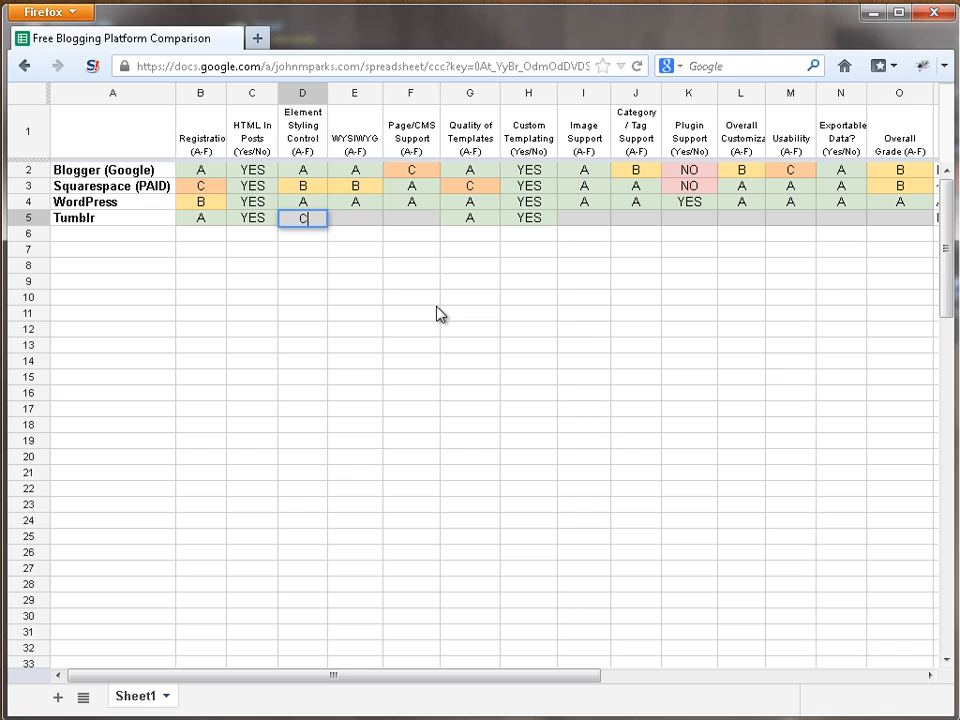
{"action": "key", "text": "Tab"}
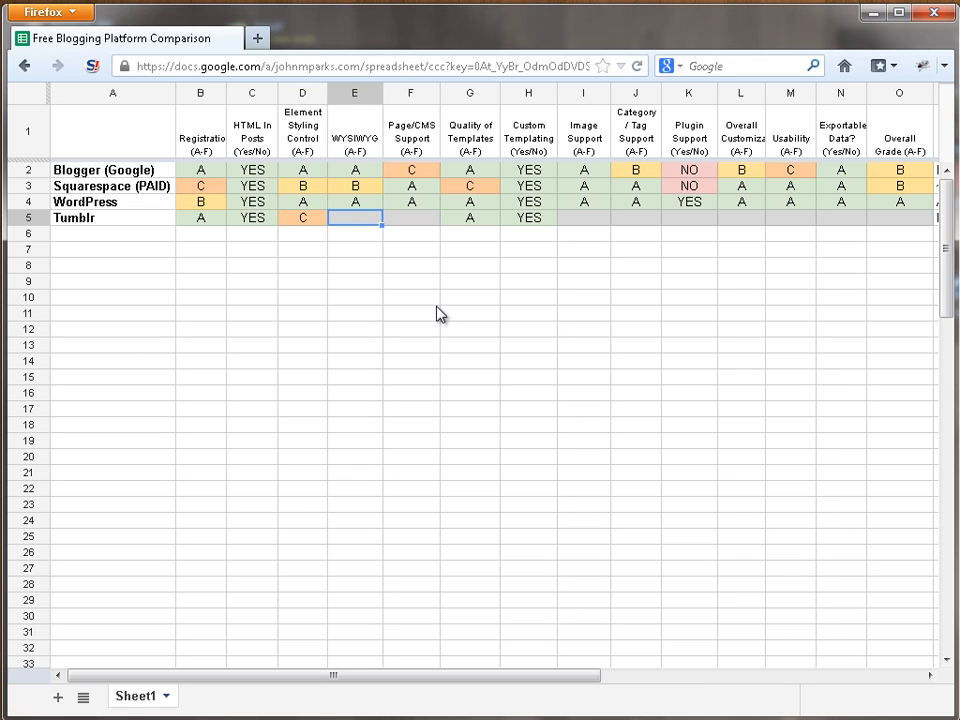
{"action": "type", "text": "C"}
{"action": "key", "text": "Tab"}
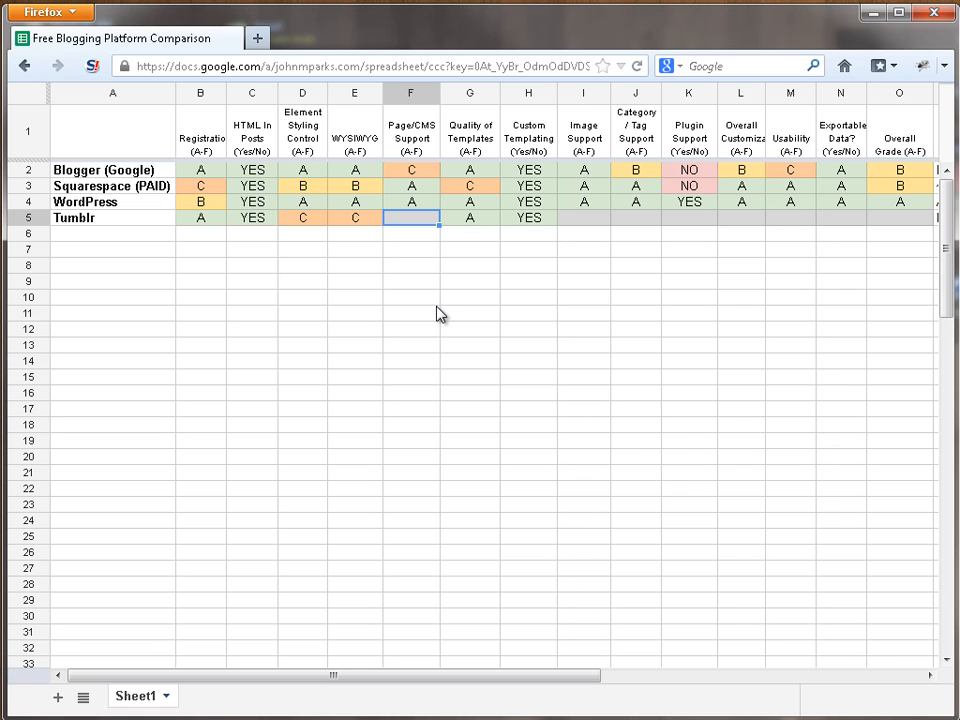
{"action": "type", "text": "C"}
{"action": "key", "text": "Tab"}
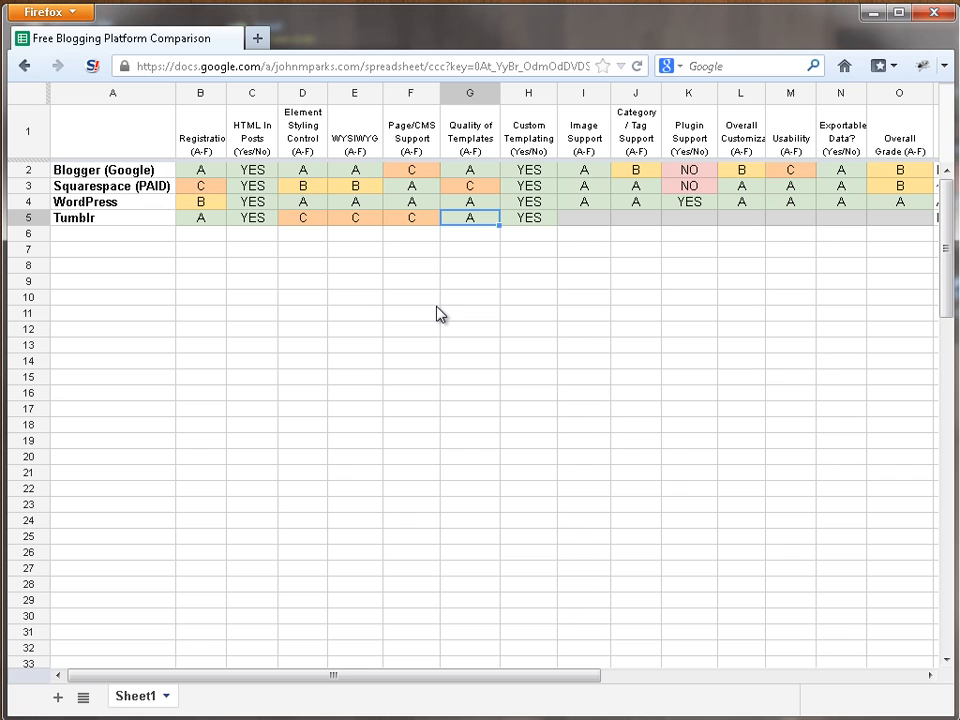
Step: Keep Tumblr's template quality and custom templating ratings, and grade its Image Support B
{"action": "key", "text": "Tab"}
{"action": "key", "text": "Tab"}
{"action": "key", "text": "Left"}
{"action": "key", "text": "Right"}
{"action": "key", "text": "Left"}
{"action": "key", "text": "Right"}
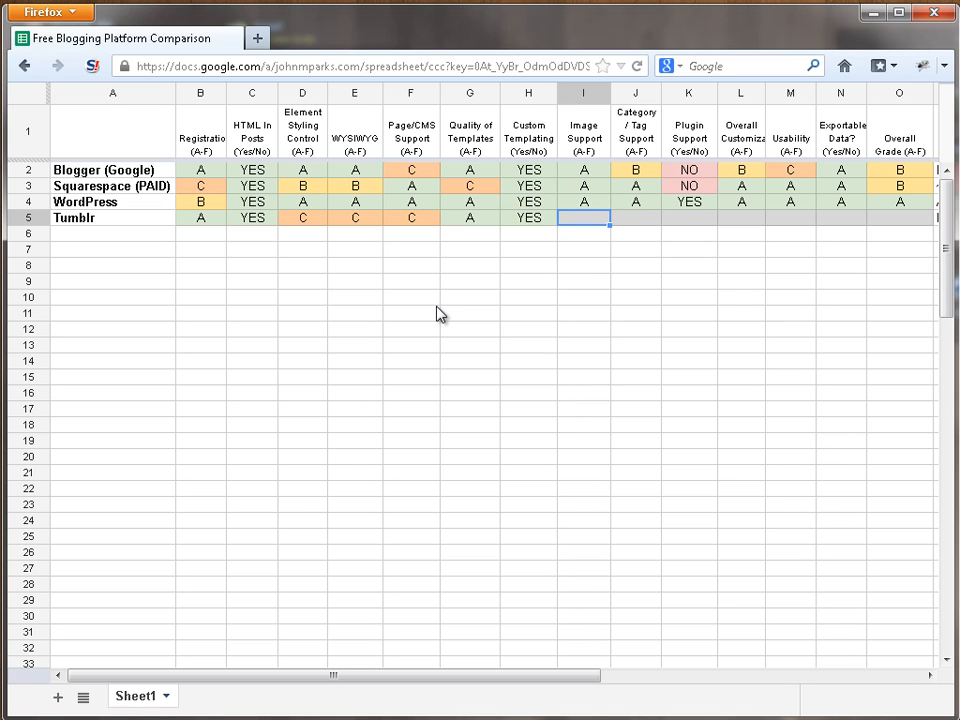
{"action": "type", "text": "B"}
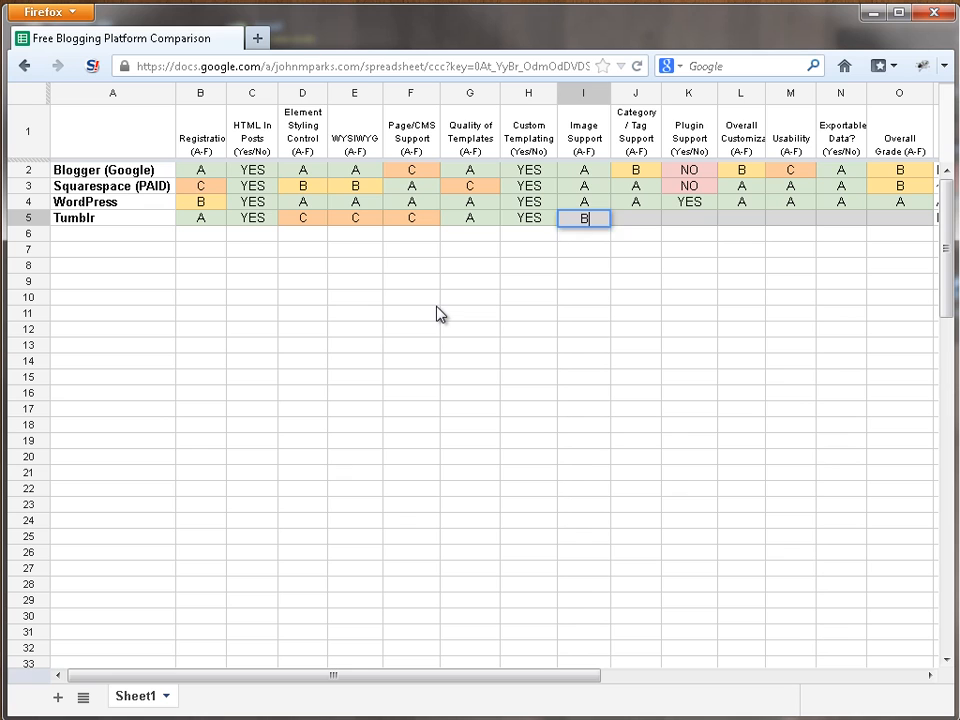
{"action": "key", "text": "Tab"}
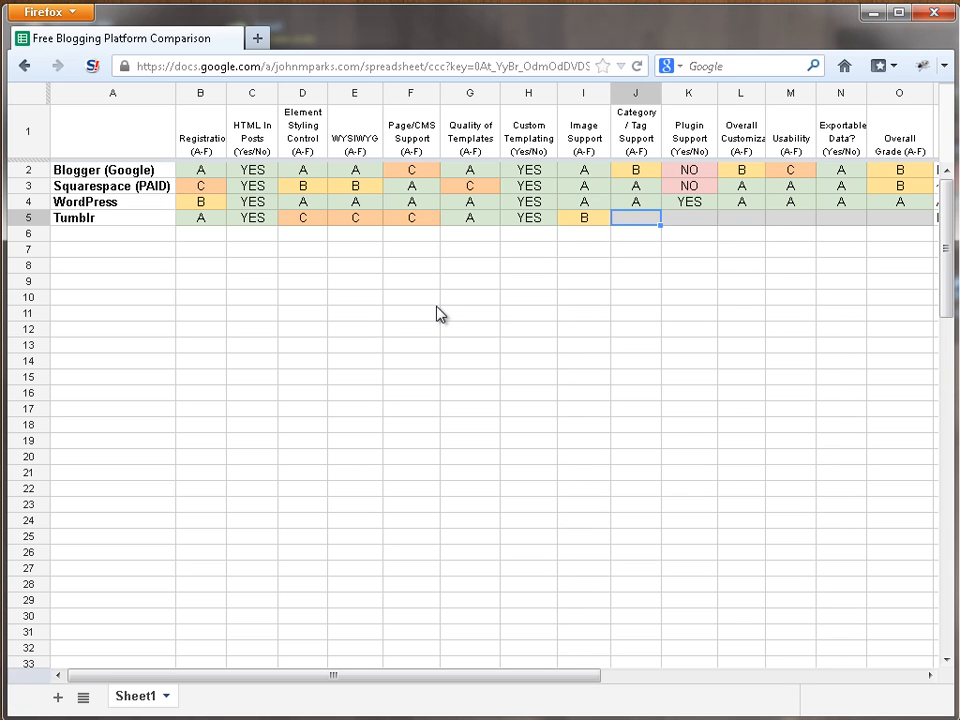
Step: Grade Tumblr B for Category / Tag Support and enter NO for Plugin Support
{"action": "key", "text": "Left"}
{"action": "key", "text": "Right"}
{"action": "key", "text": "Left"}
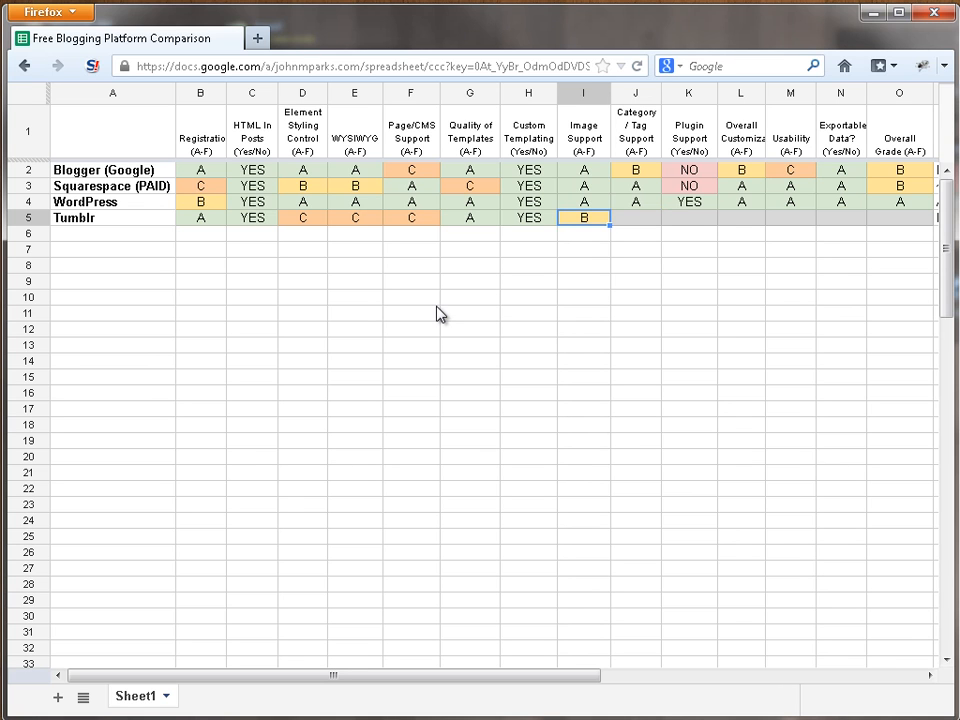
{"action": "key", "text": "Right"}
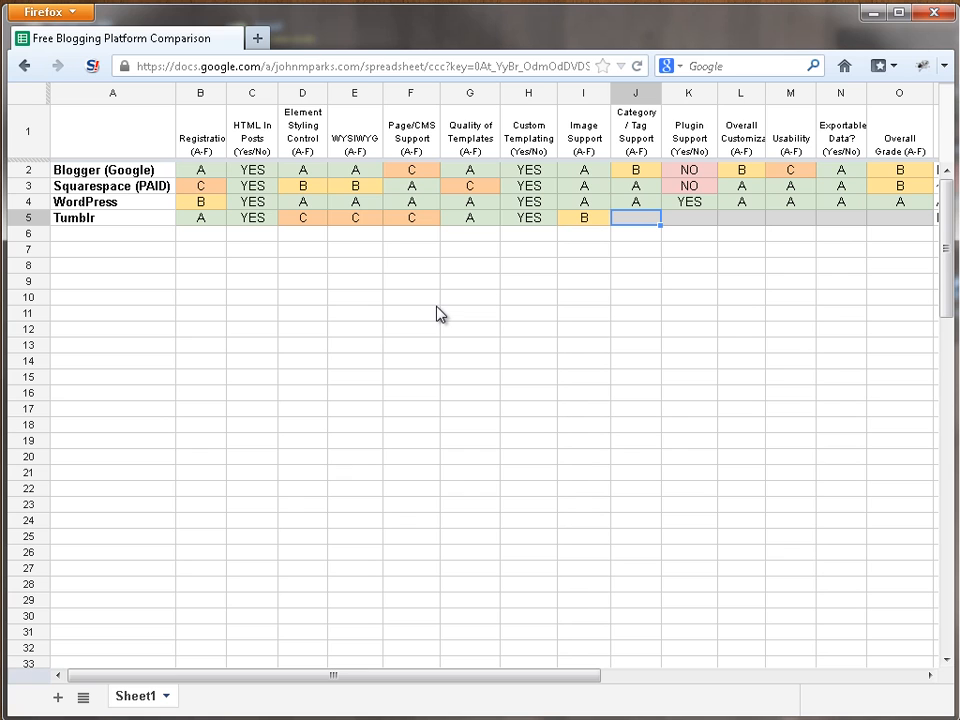
{"action": "type", "text": "B"}
{"action": "key", "text": "Tab"}
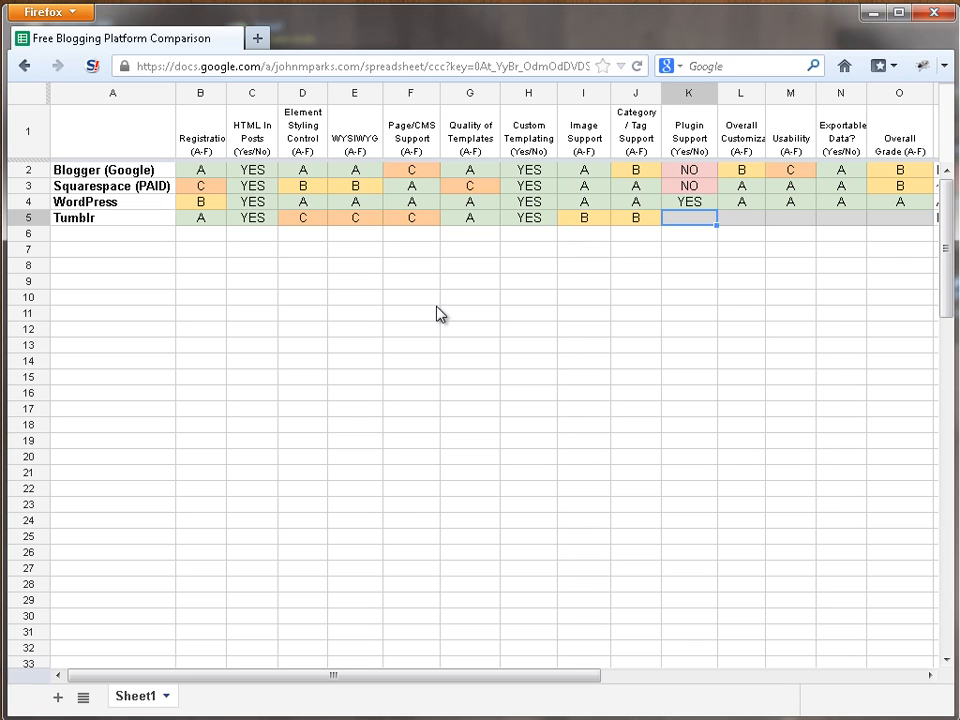
{"action": "type", "text": "NO"}
{"action": "key", "text": "Tab"}
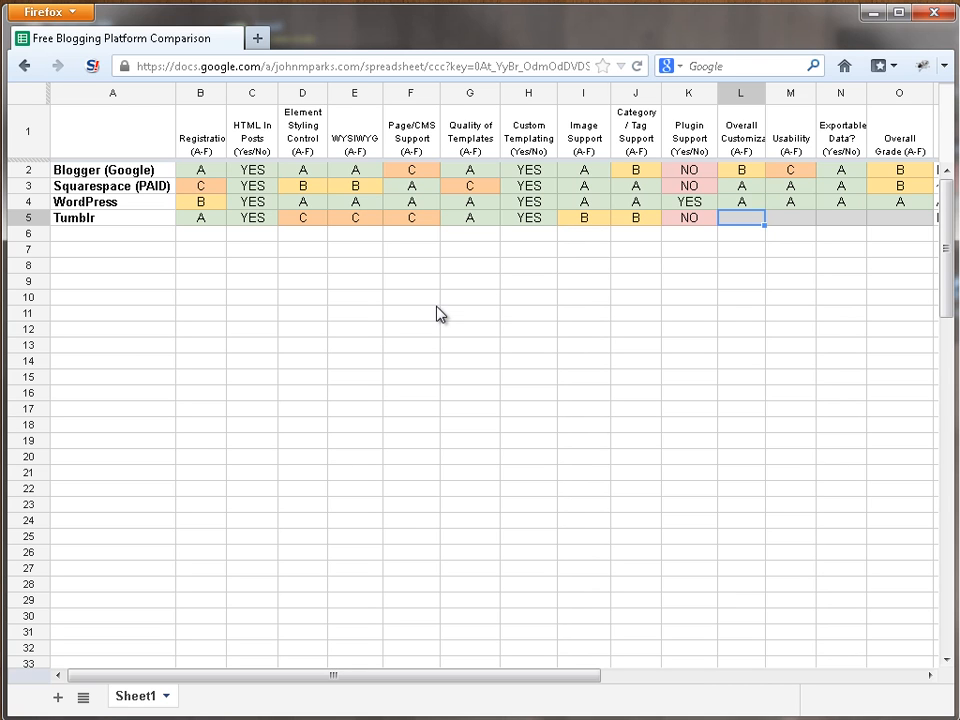
Step: Grade Tumblr A for Overall Customization and B for Usability
{"action": "type", "text": "A"}
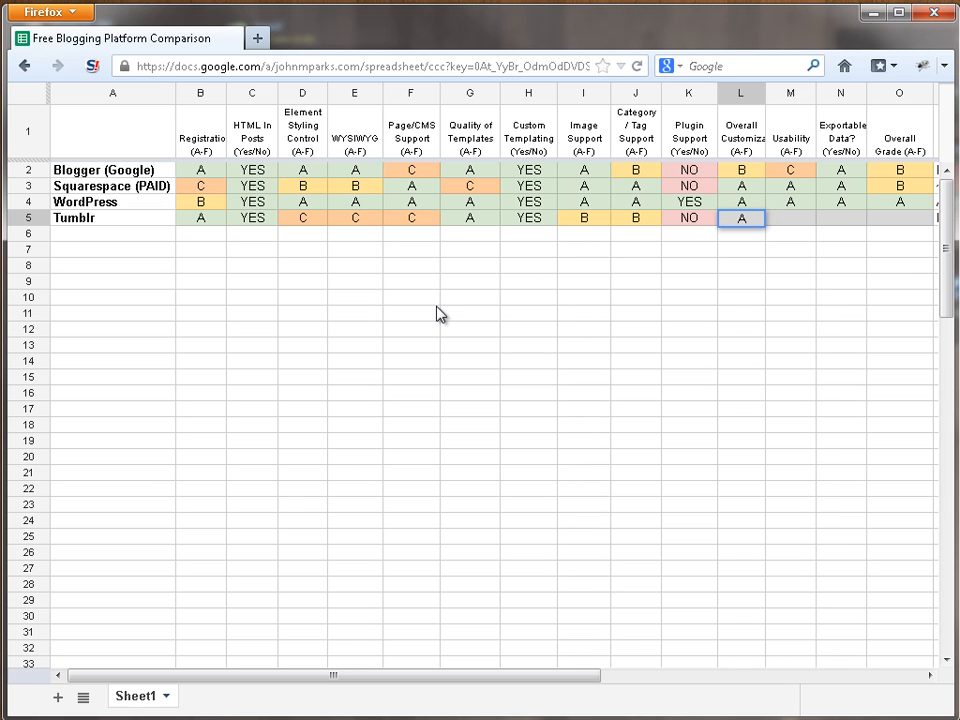
{"action": "key", "text": "Tab"}
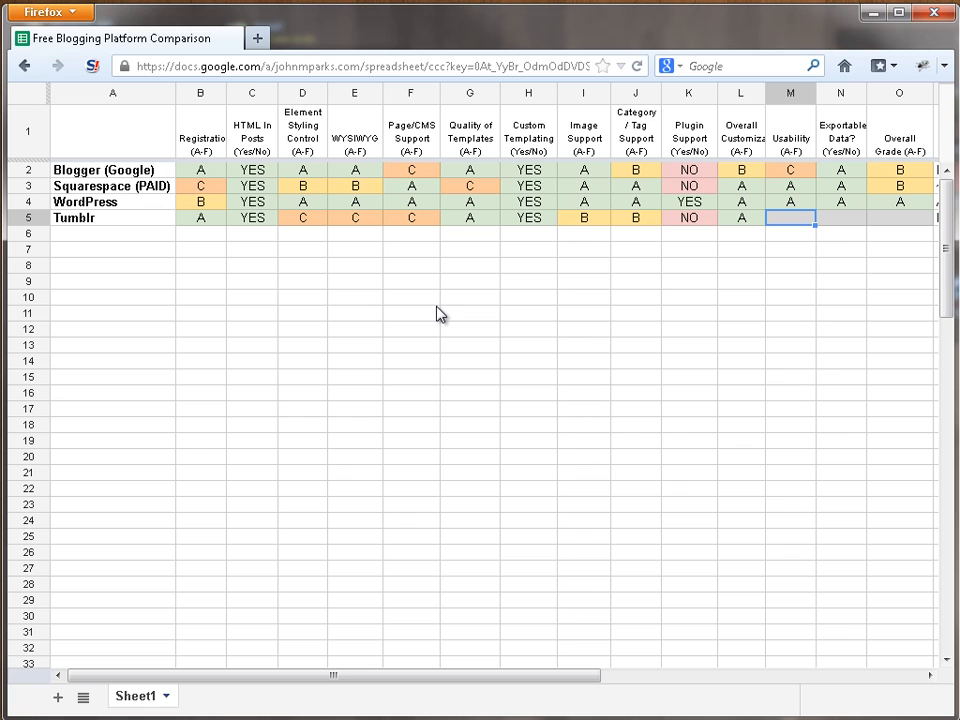
{"action": "type", "text": "B"}
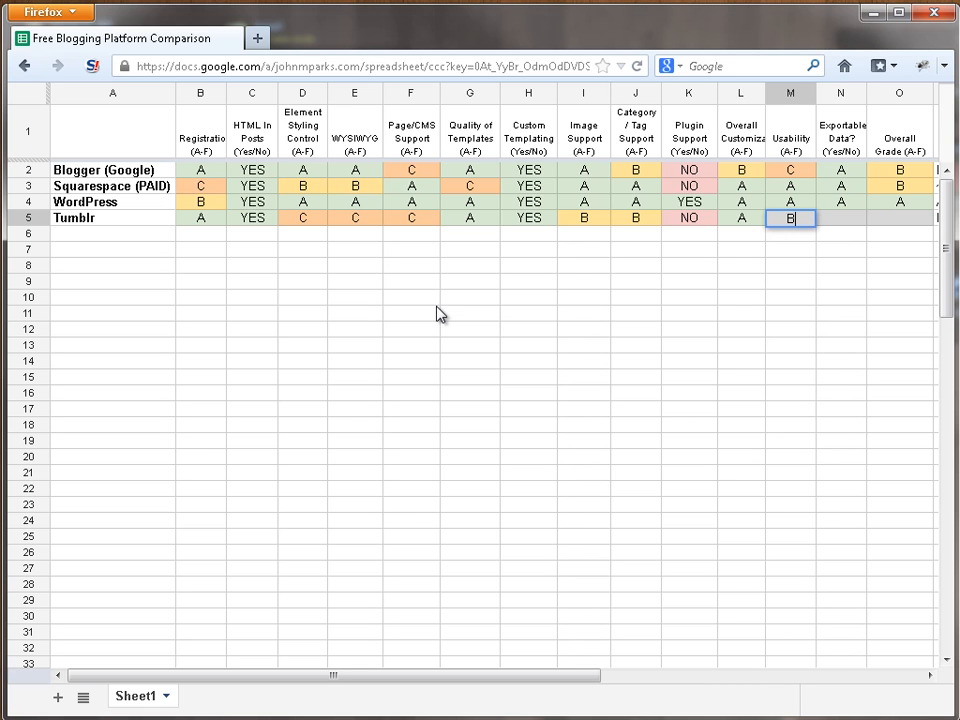
{"action": "key", "text": "Tab"}
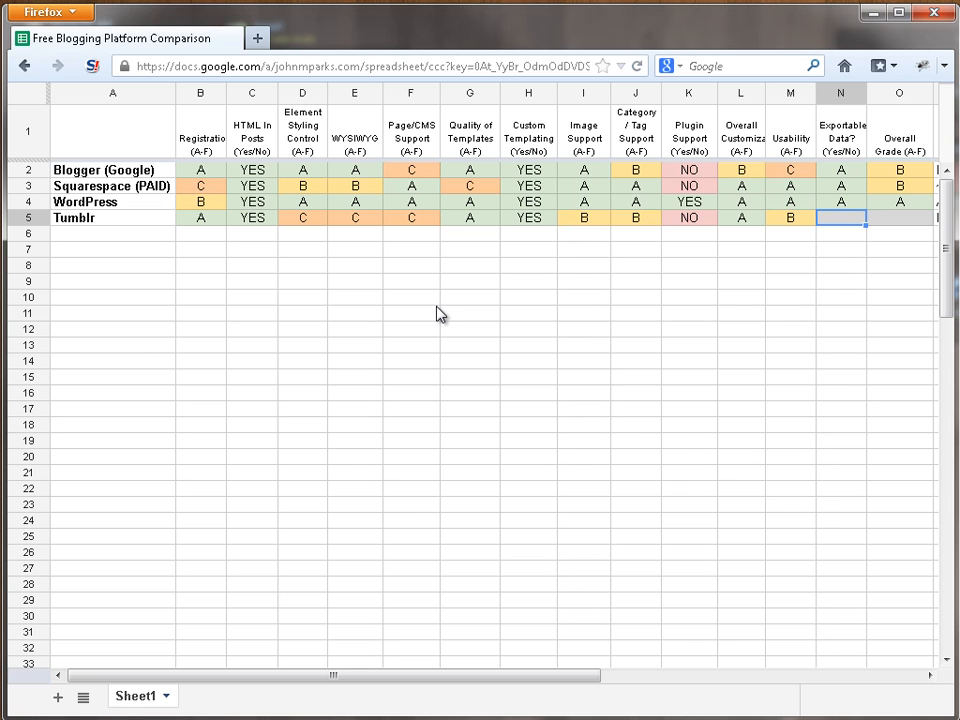
Step: Grade Tumblr B for both Exportable Data and Overall Grade in the comparison sheet
{"action": "type", "text": "B"}
{"action": "key", "text": "Tab"}
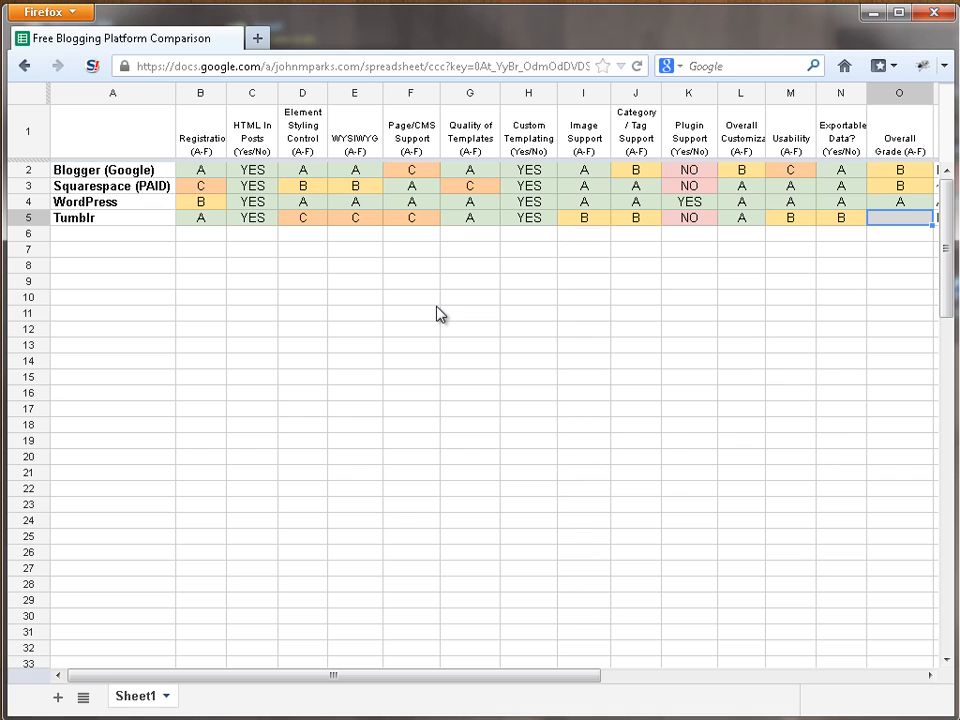
{"action": "type", "text": "B"}
{"action": "key", "text": "Return"}
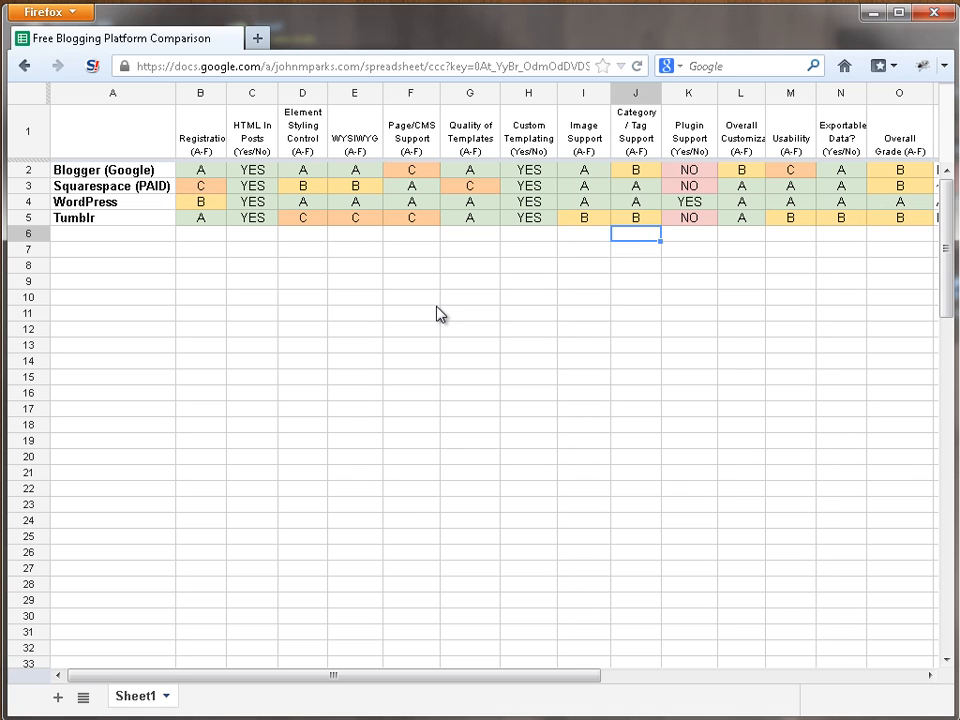